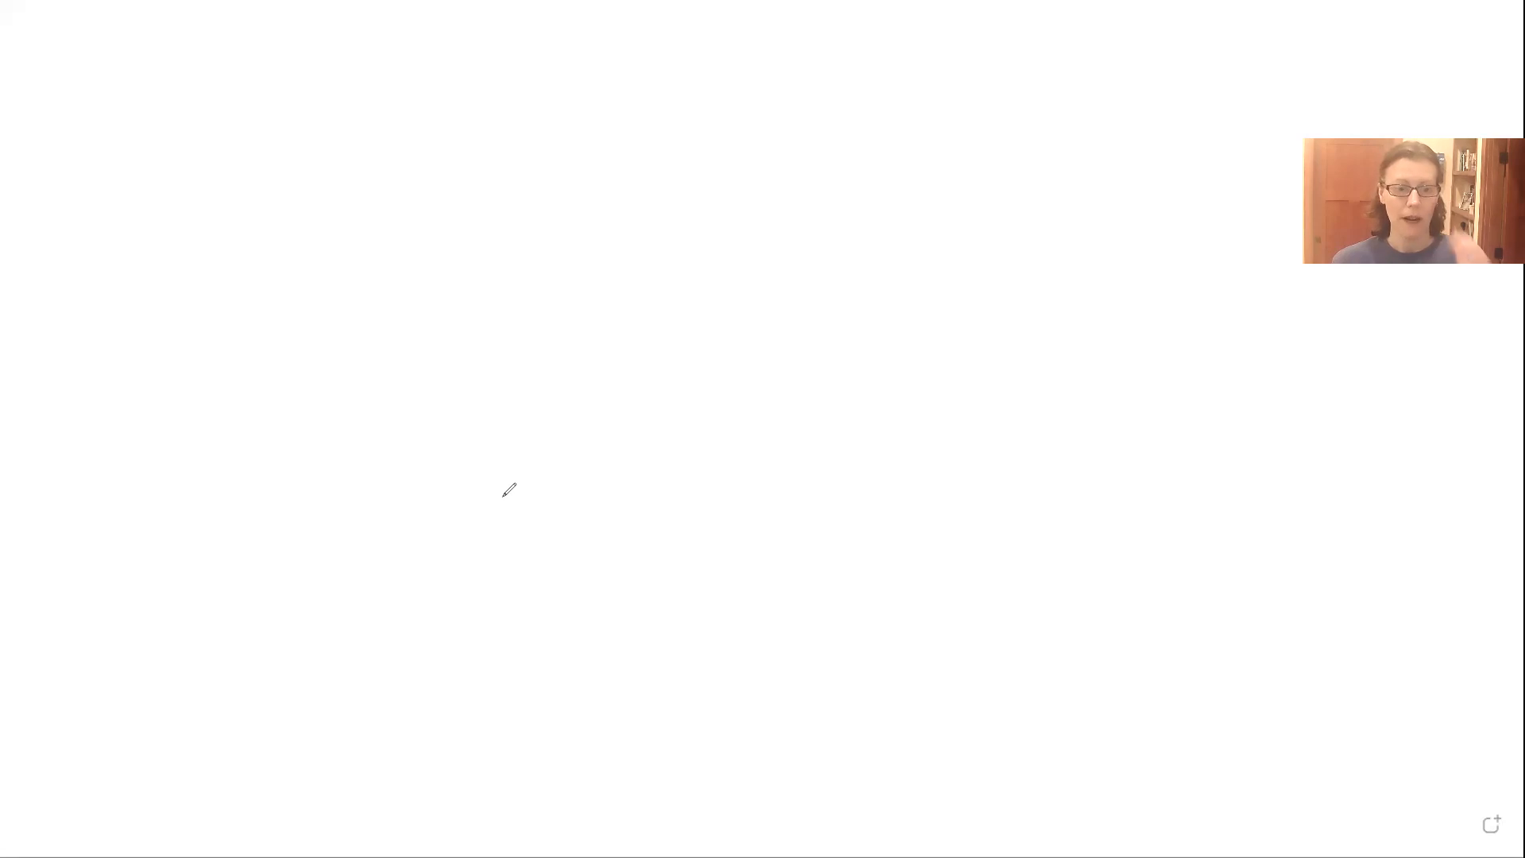
Sketch two freehand lines on the whiteboard that cross each other twice, and mark both crossing points.
mouse_move(505, 499)
left_mouse_down()
mouse_move(479, 378)
mouse_move(767, 209)
mouse_move(810, 126)
left_mouse_up()
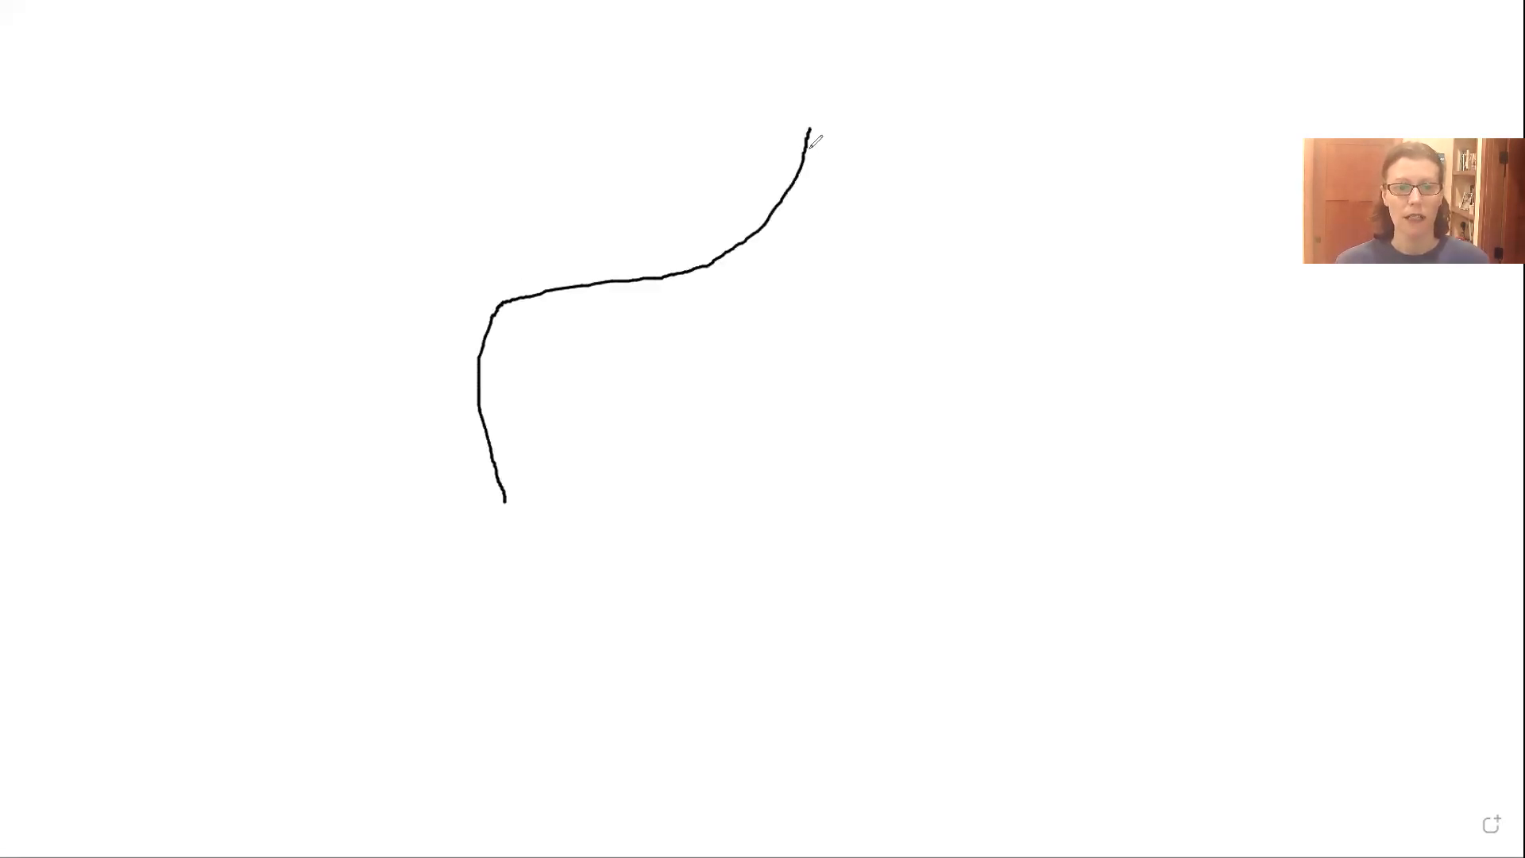
left_click(394, 516)
left_click(696, 180)
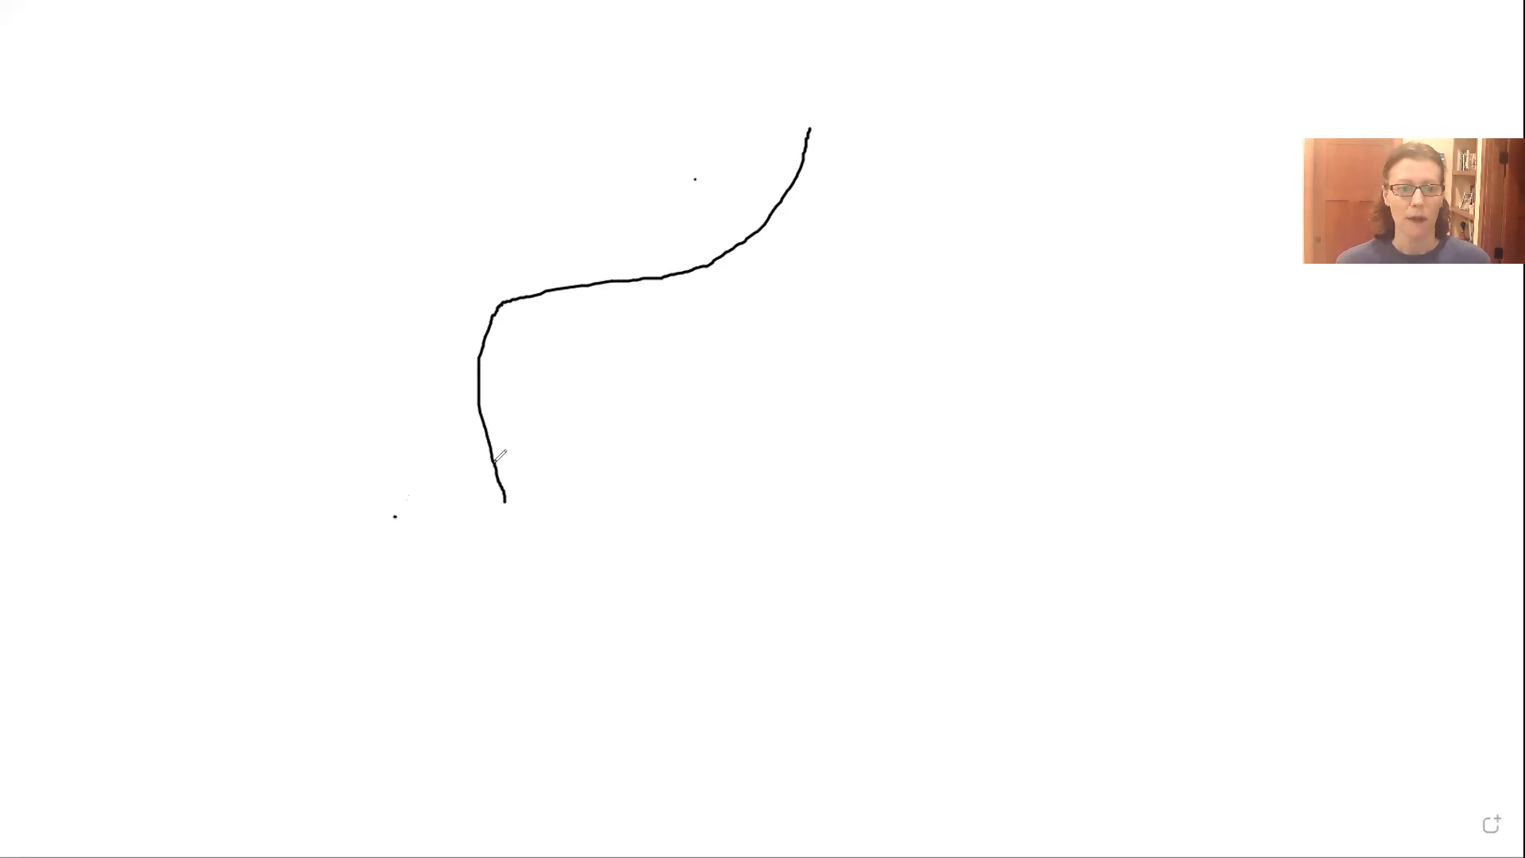
mouse_move(395, 515)
left_mouse_down()
mouse_move(418, 470)
mouse_move(582, 299)
left_mouse_up()
left_click_drag(609, 248, 695, 179)
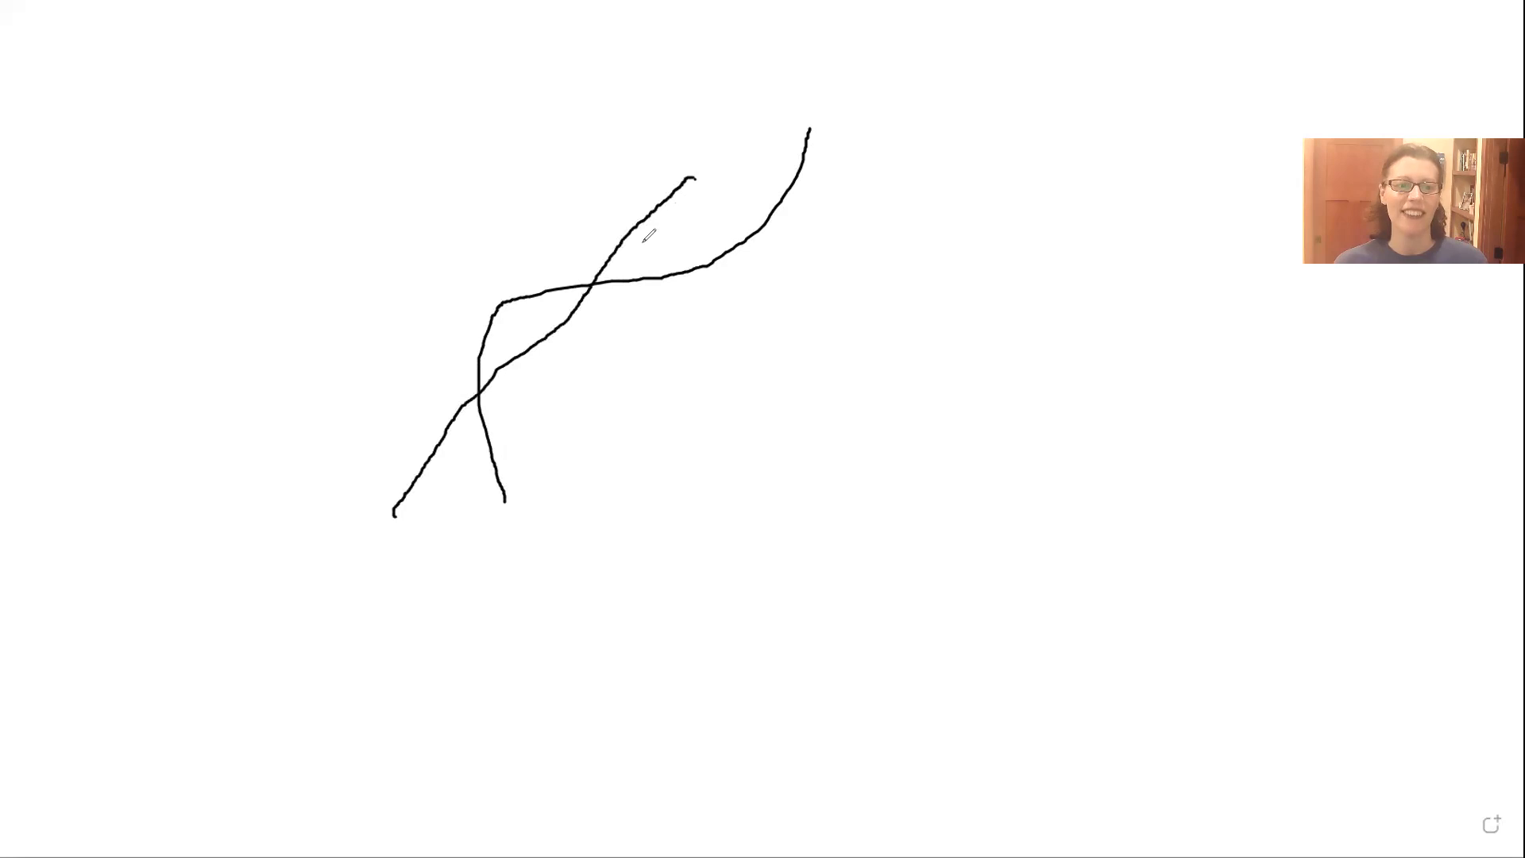
mouse_move(595, 274)
left_mouse_down()
mouse_move(584, 292)
mouse_move(604, 281)
left_mouse_up()
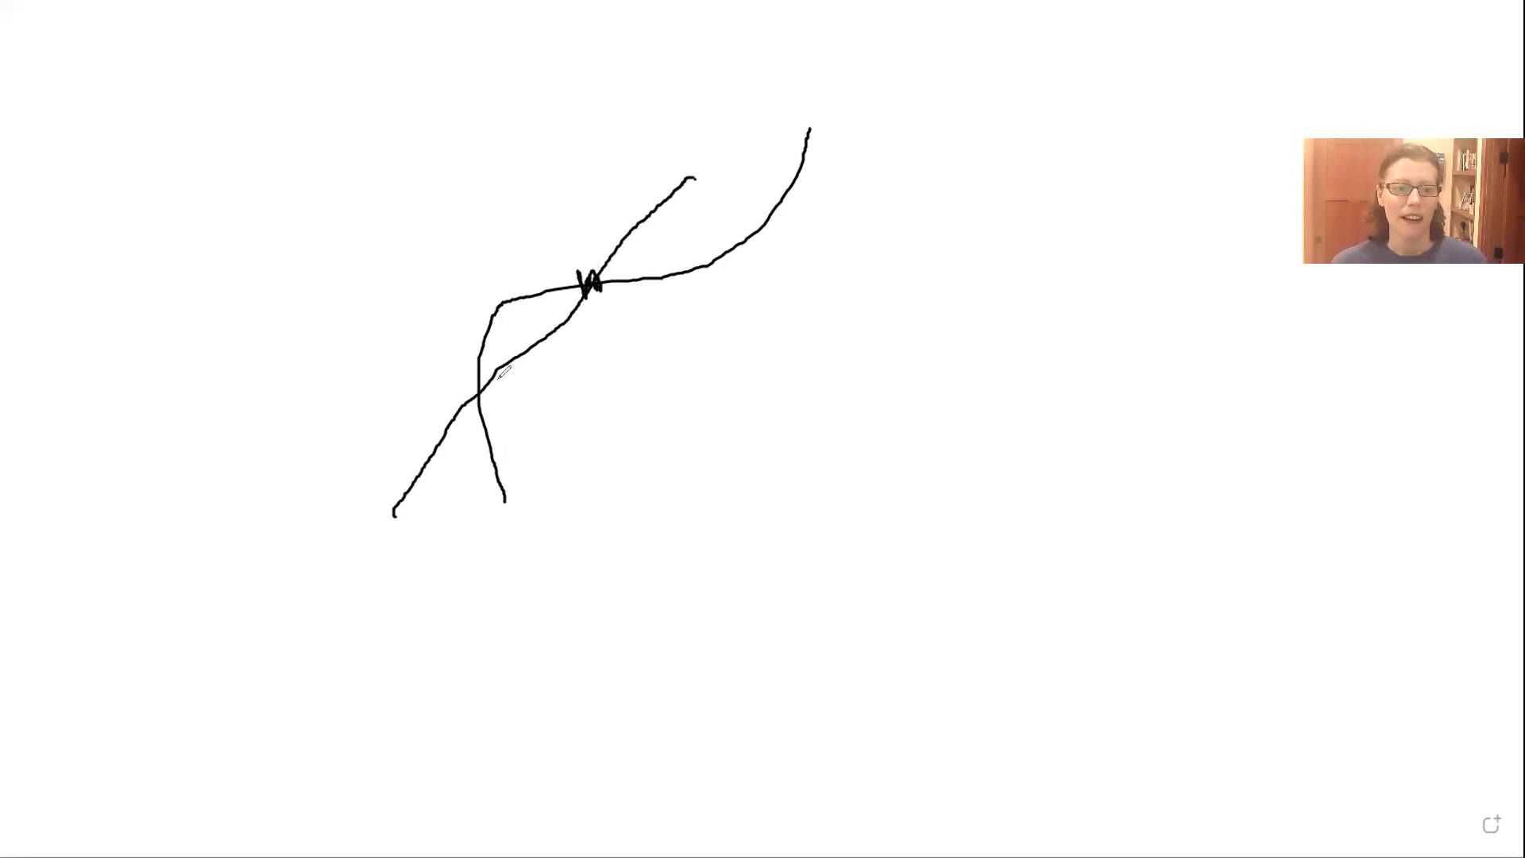
mouse_move(477, 390)
left_mouse_down()
mouse_move(483, 375)
mouse_move(470, 391)
left_mouse_up()
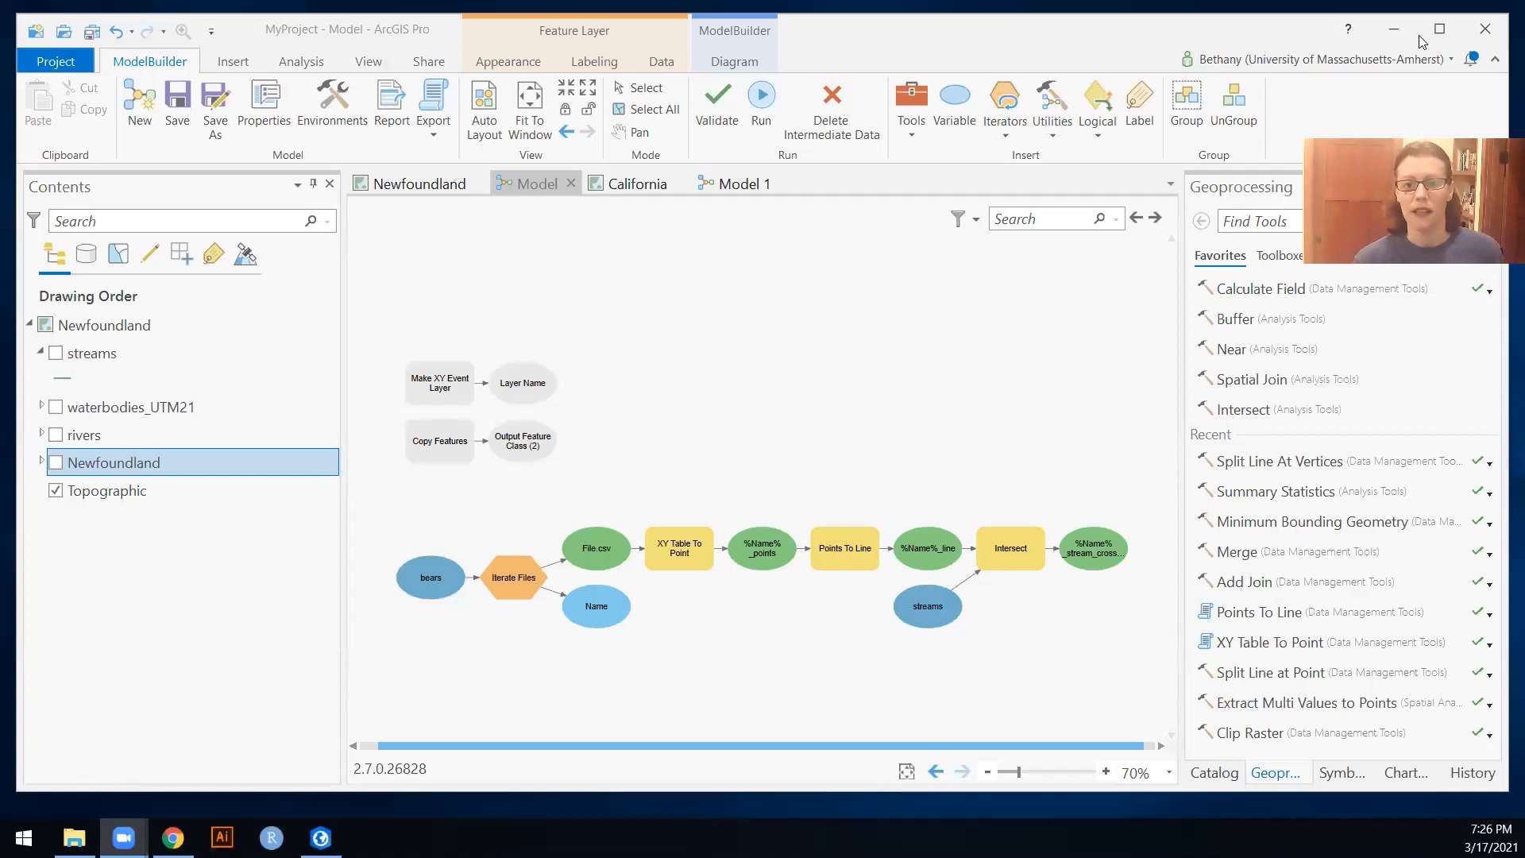
Switch to the ArcGIS Pro model, search the tools for "multipart", and add Multipart To Singlepart above the Intersect output.
left_click(1161, 746)
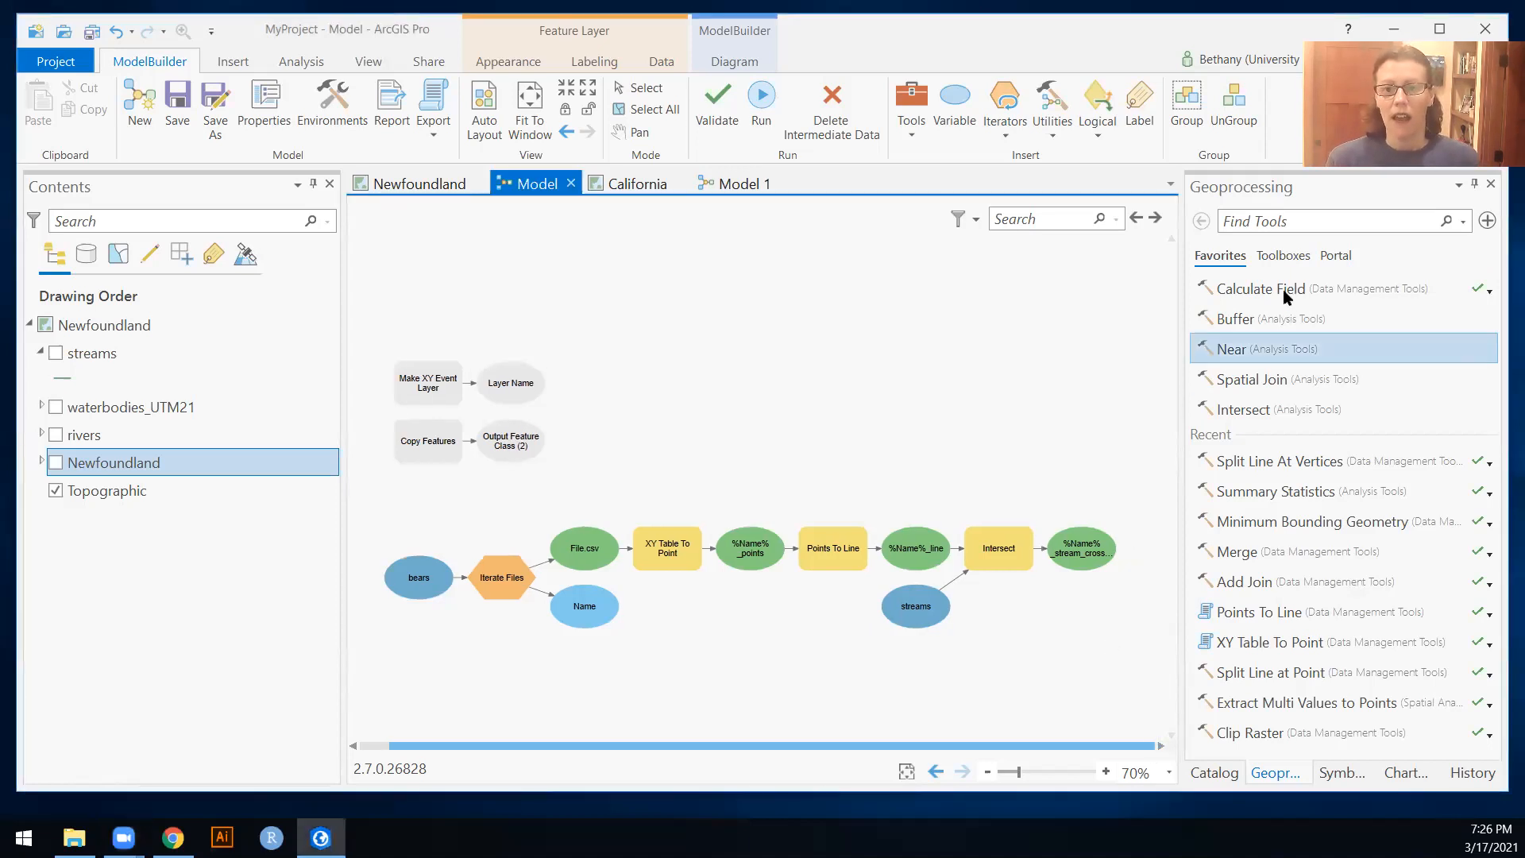
left_click(1270, 221)
type("m")
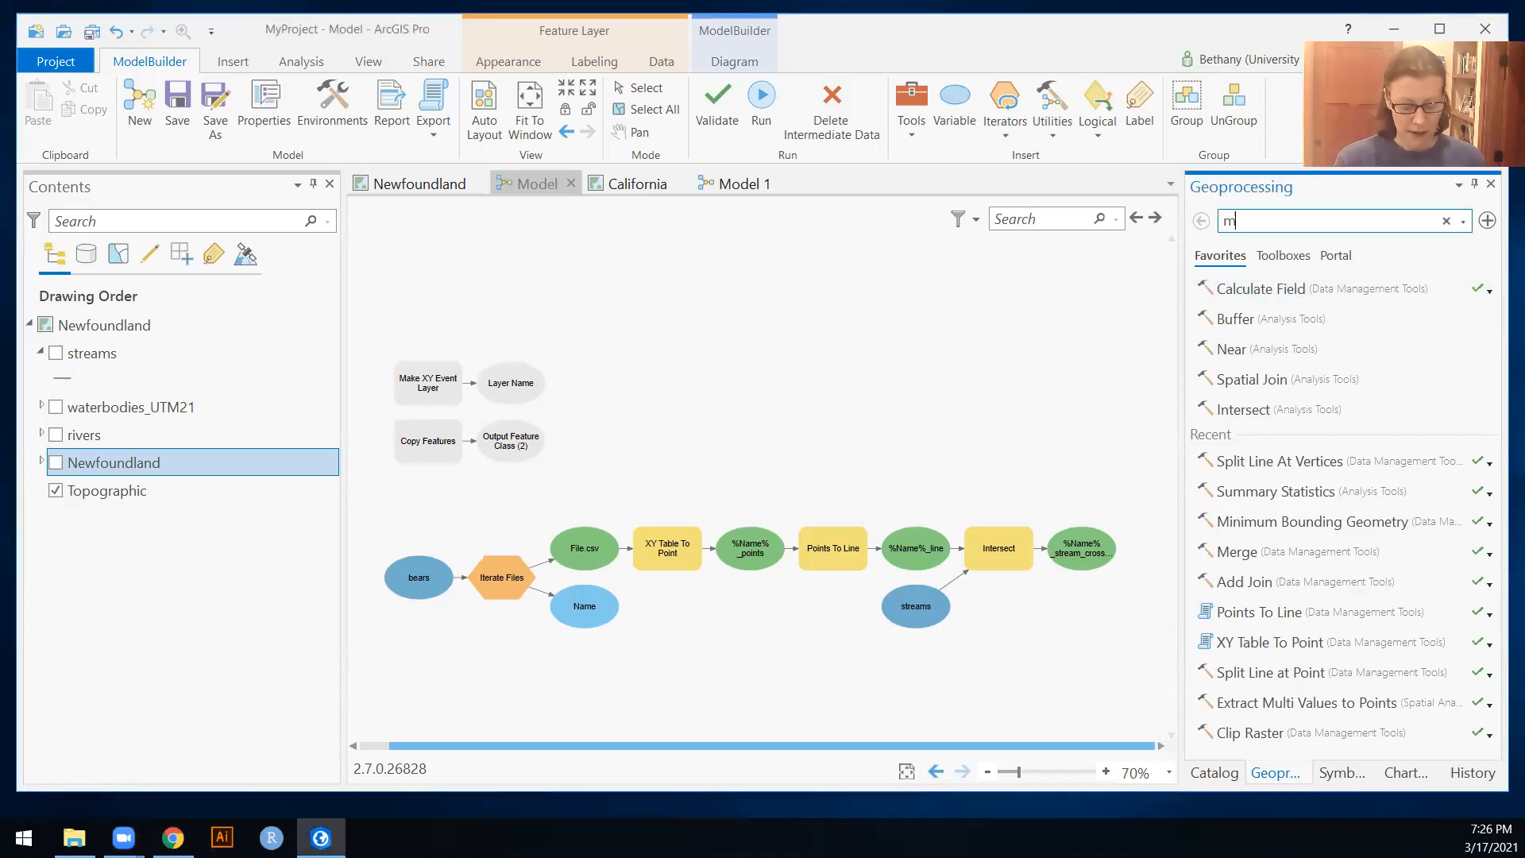
type("ultipart")
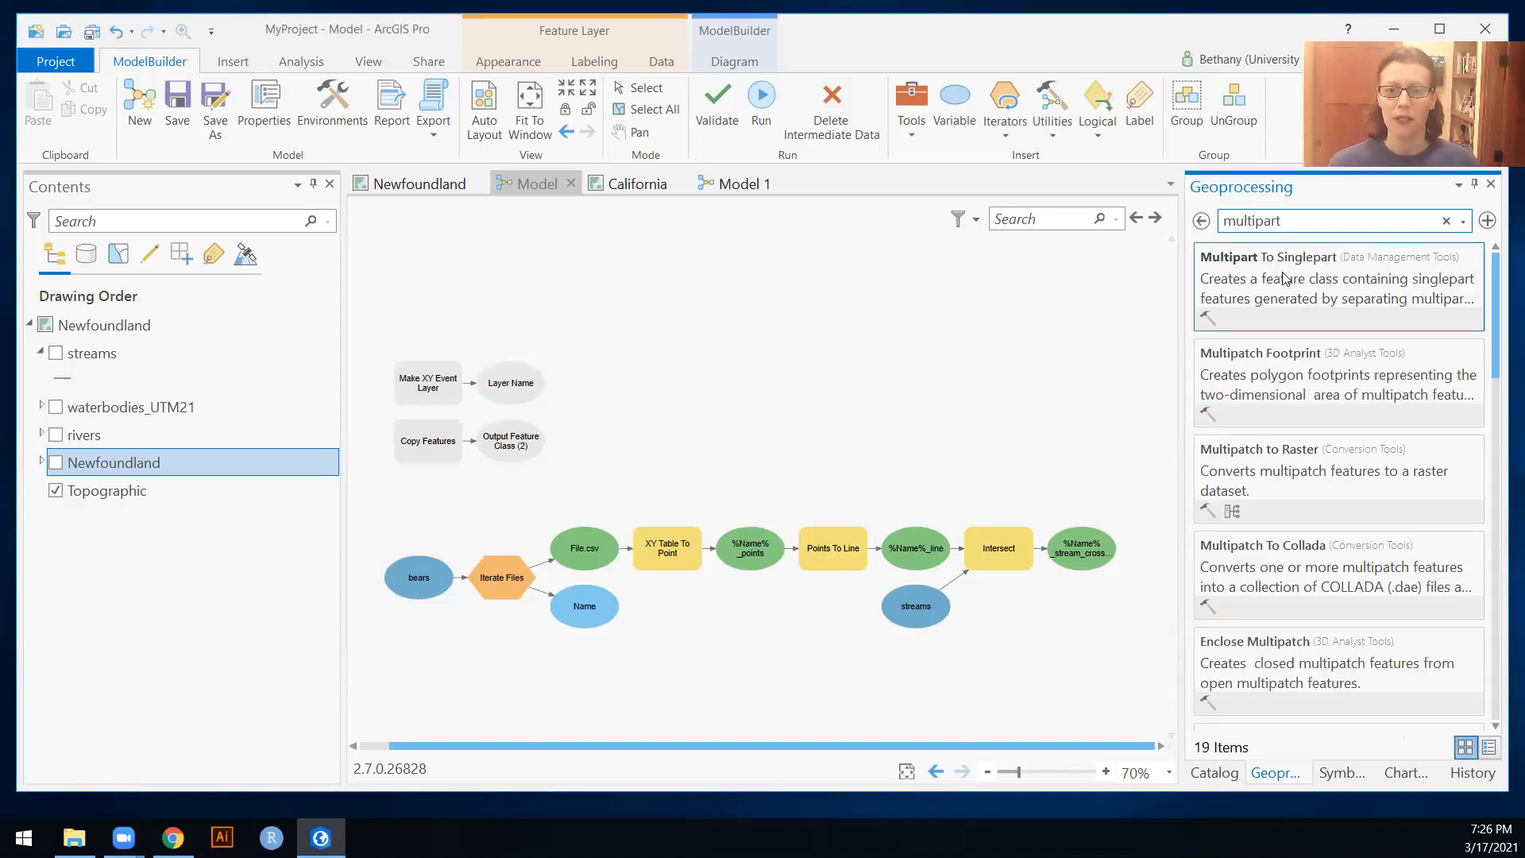
left_click_drag(1285, 284, 1057, 385)
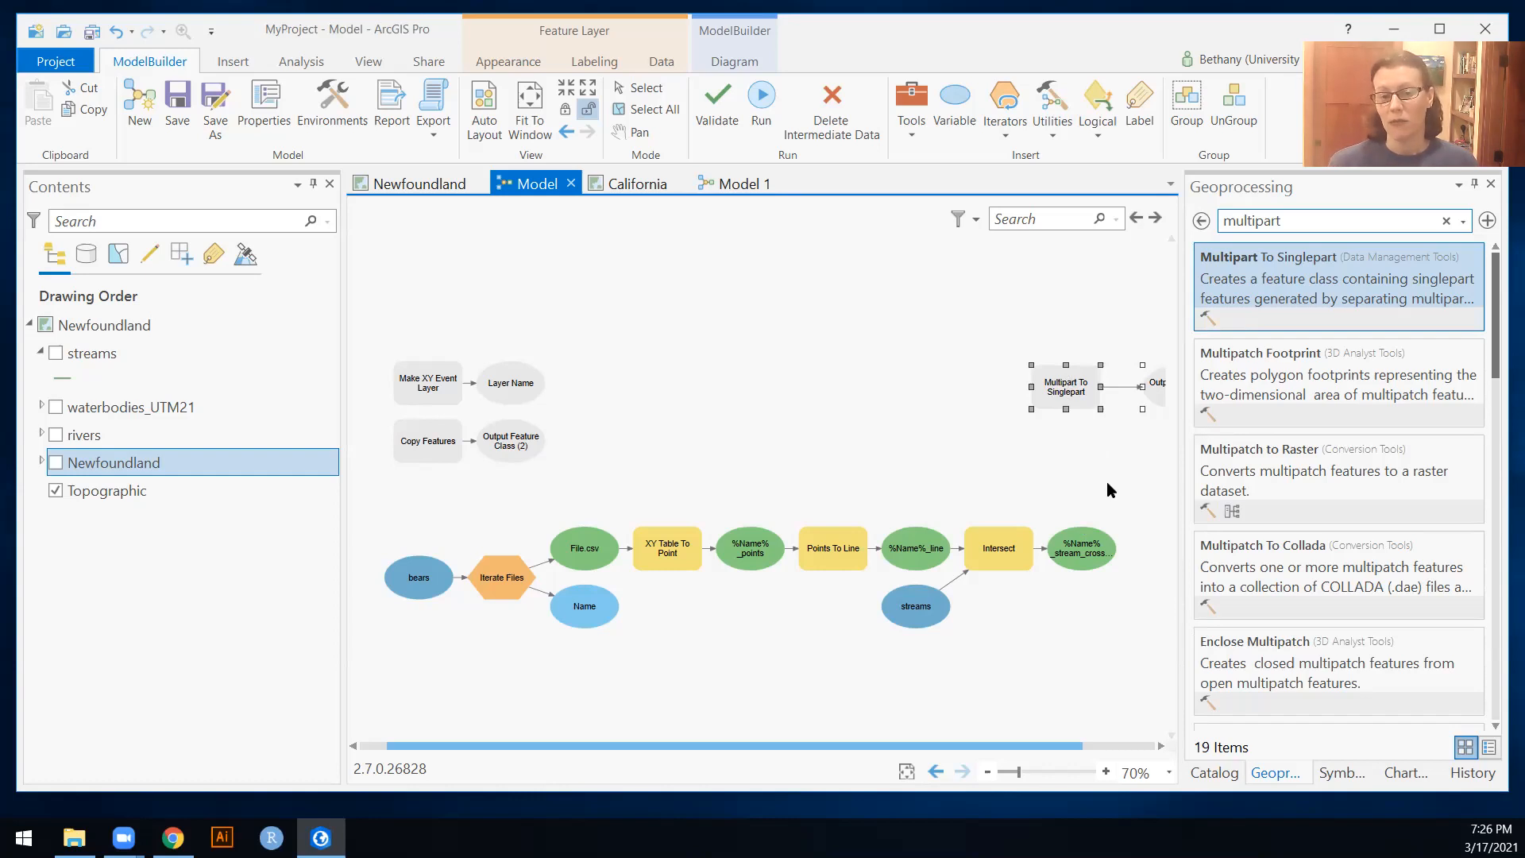
Connect the Intersect output %Name%_stream_crossings to Multipart To Singlepart as its Input Features.
mouse_move(829, 556)
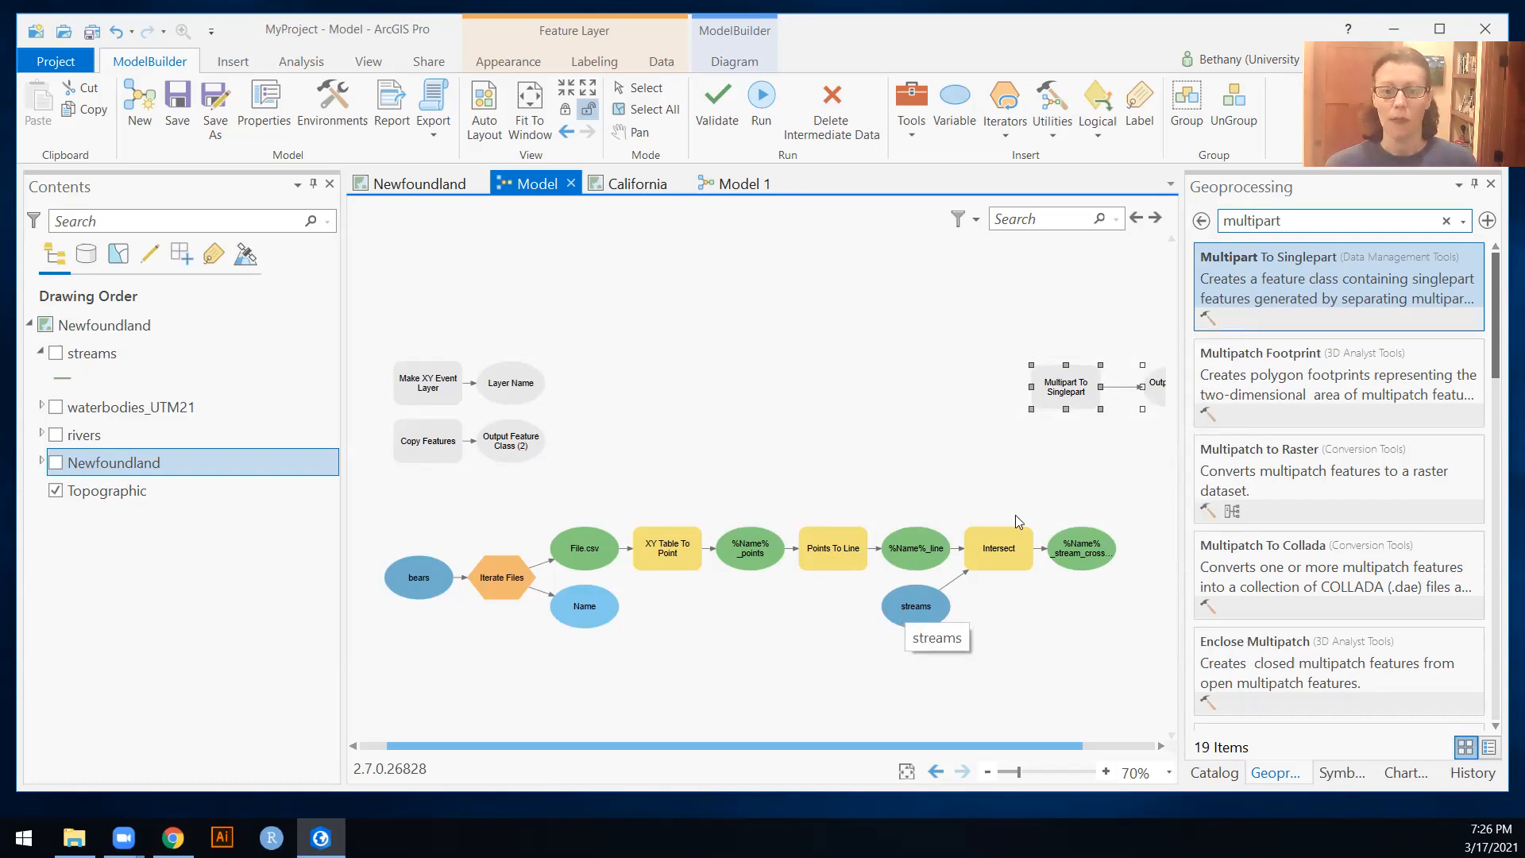
left_click_drag(1077, 546, 1056, 393)
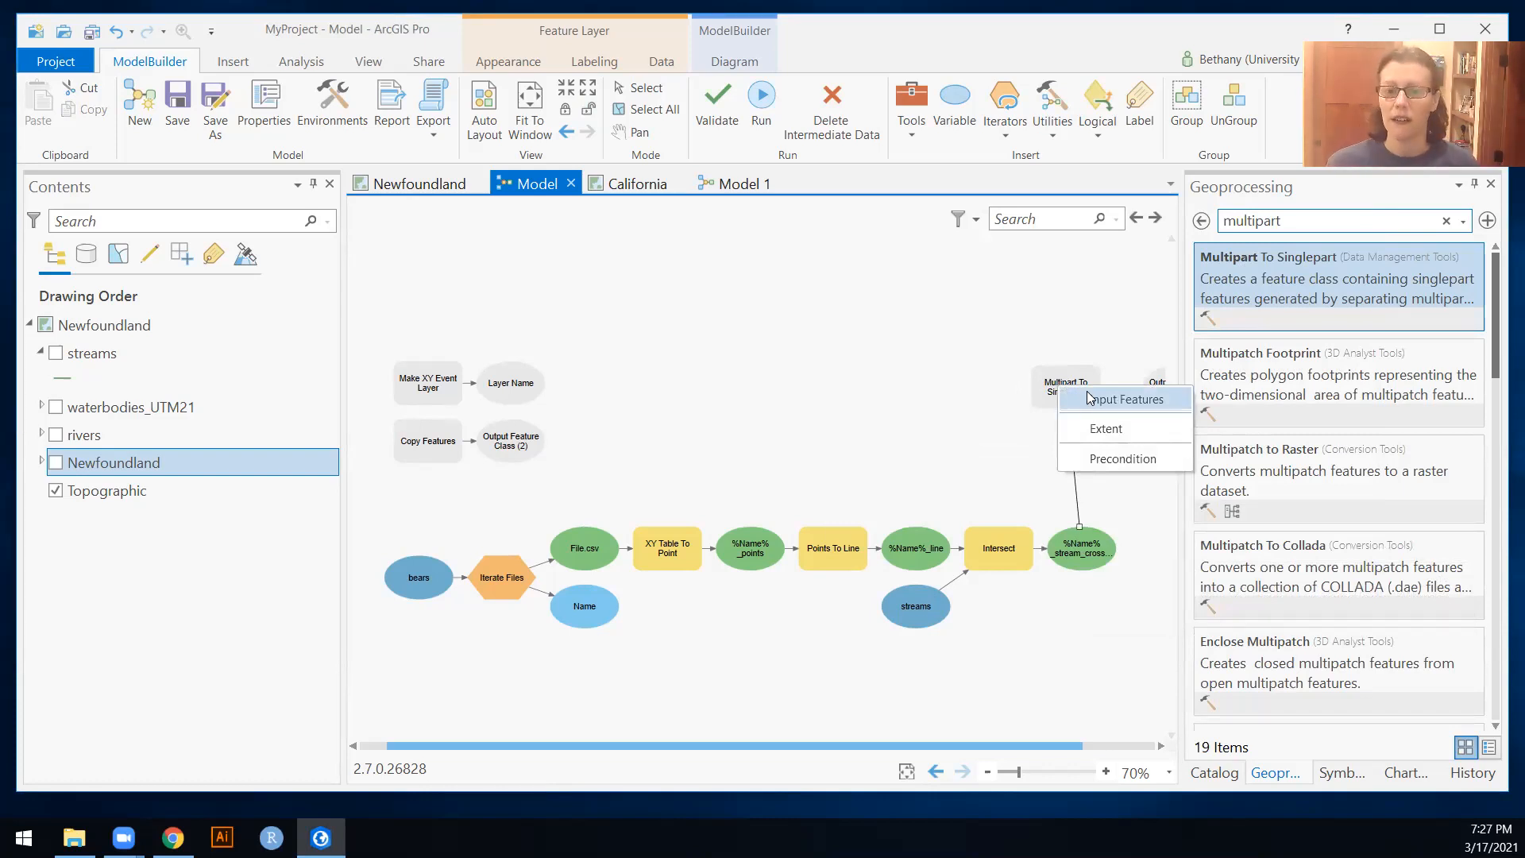
left_click(1090, 399)
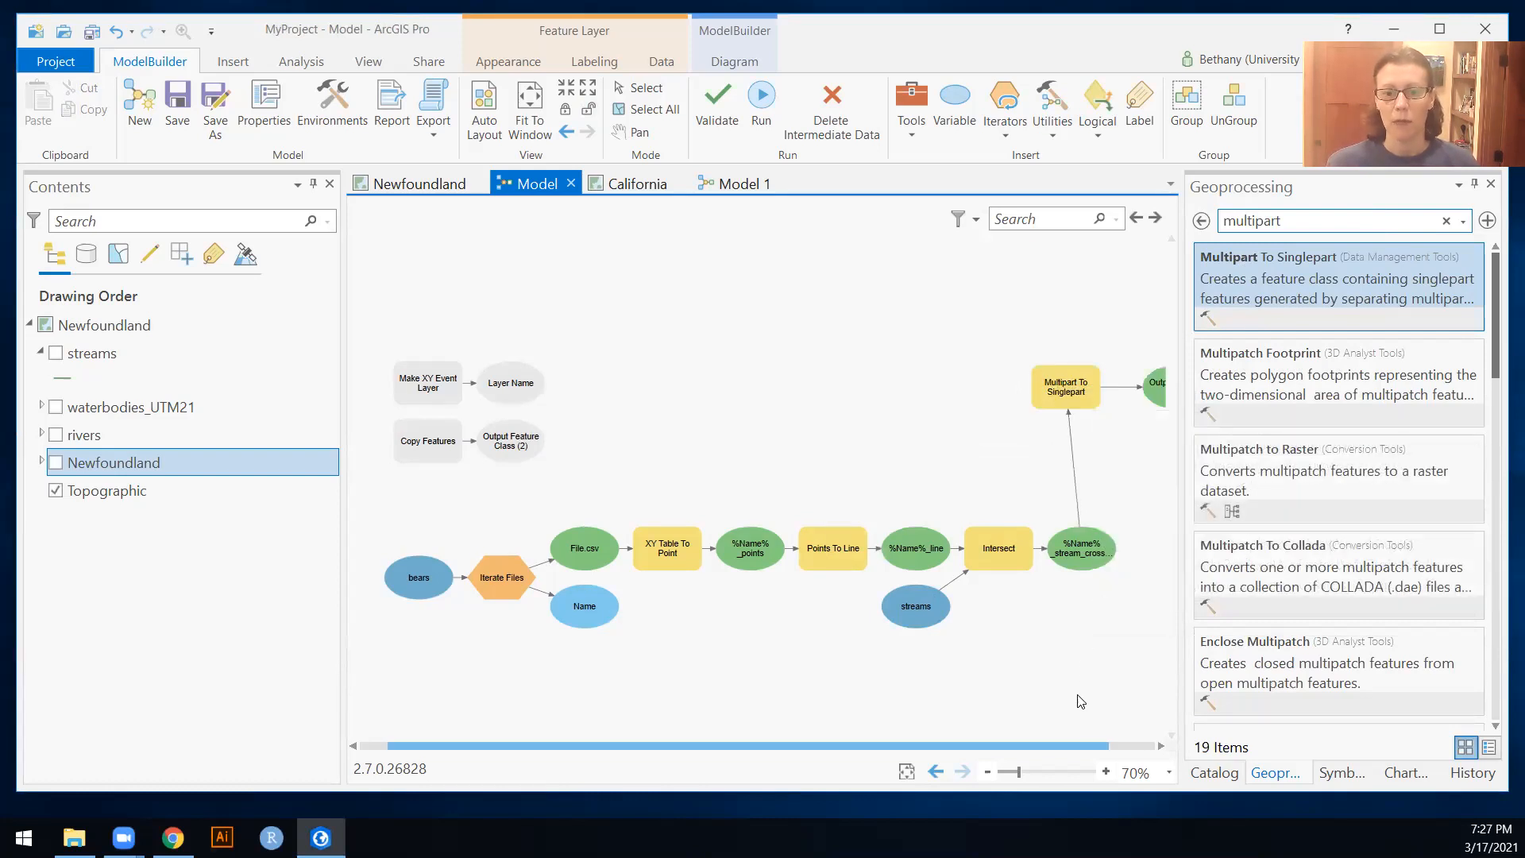
Name the Multipart To Singlepart output feature class %Name%_stream_cross_singlepoints in MyProject.gdb.
left_click_drag(1082, 752, 1133, 751)
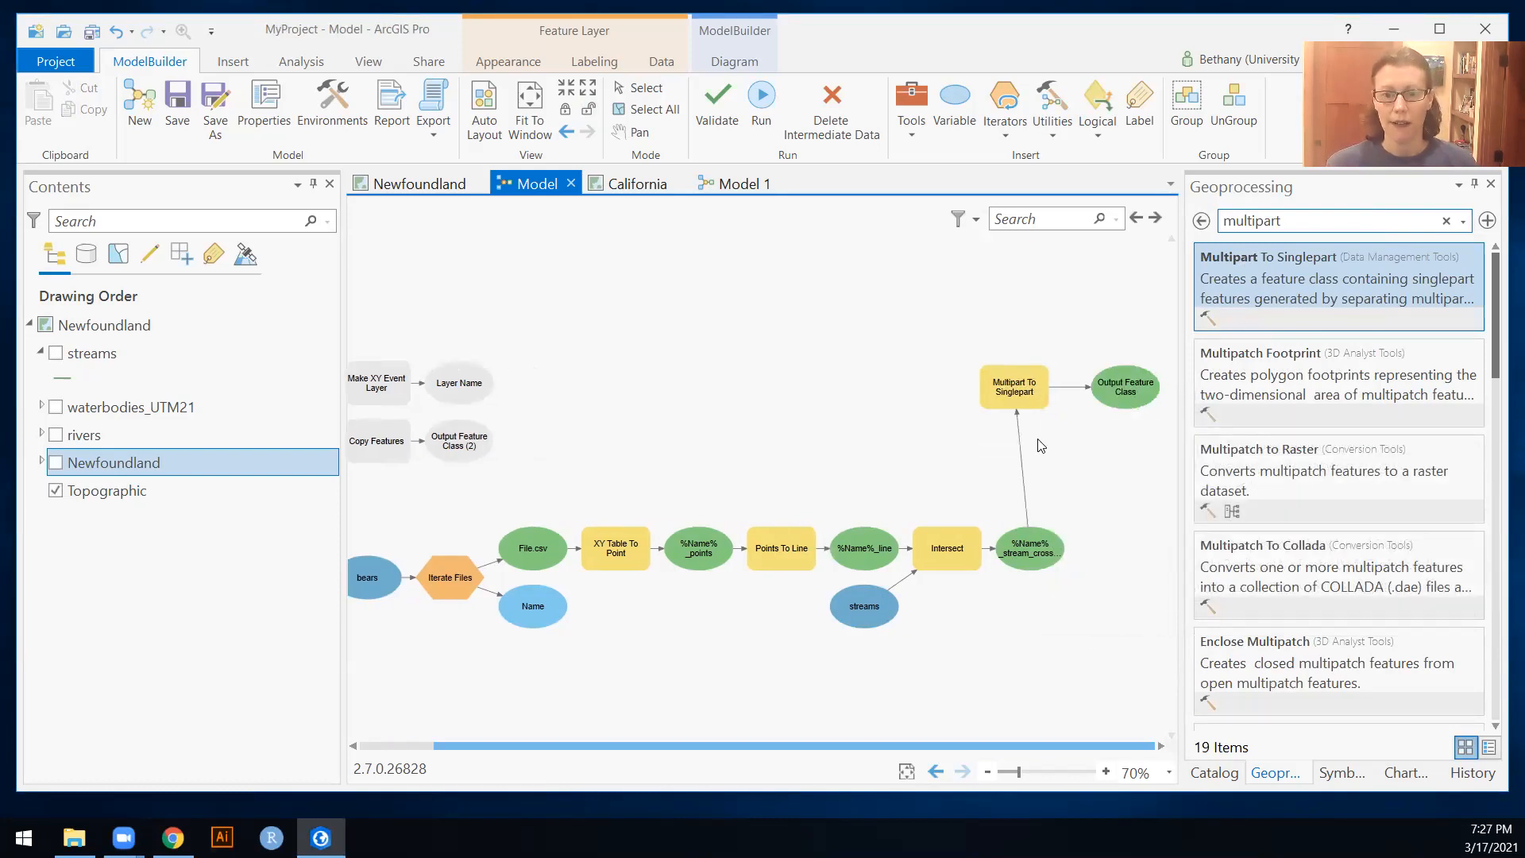
double_click(1007, 395)
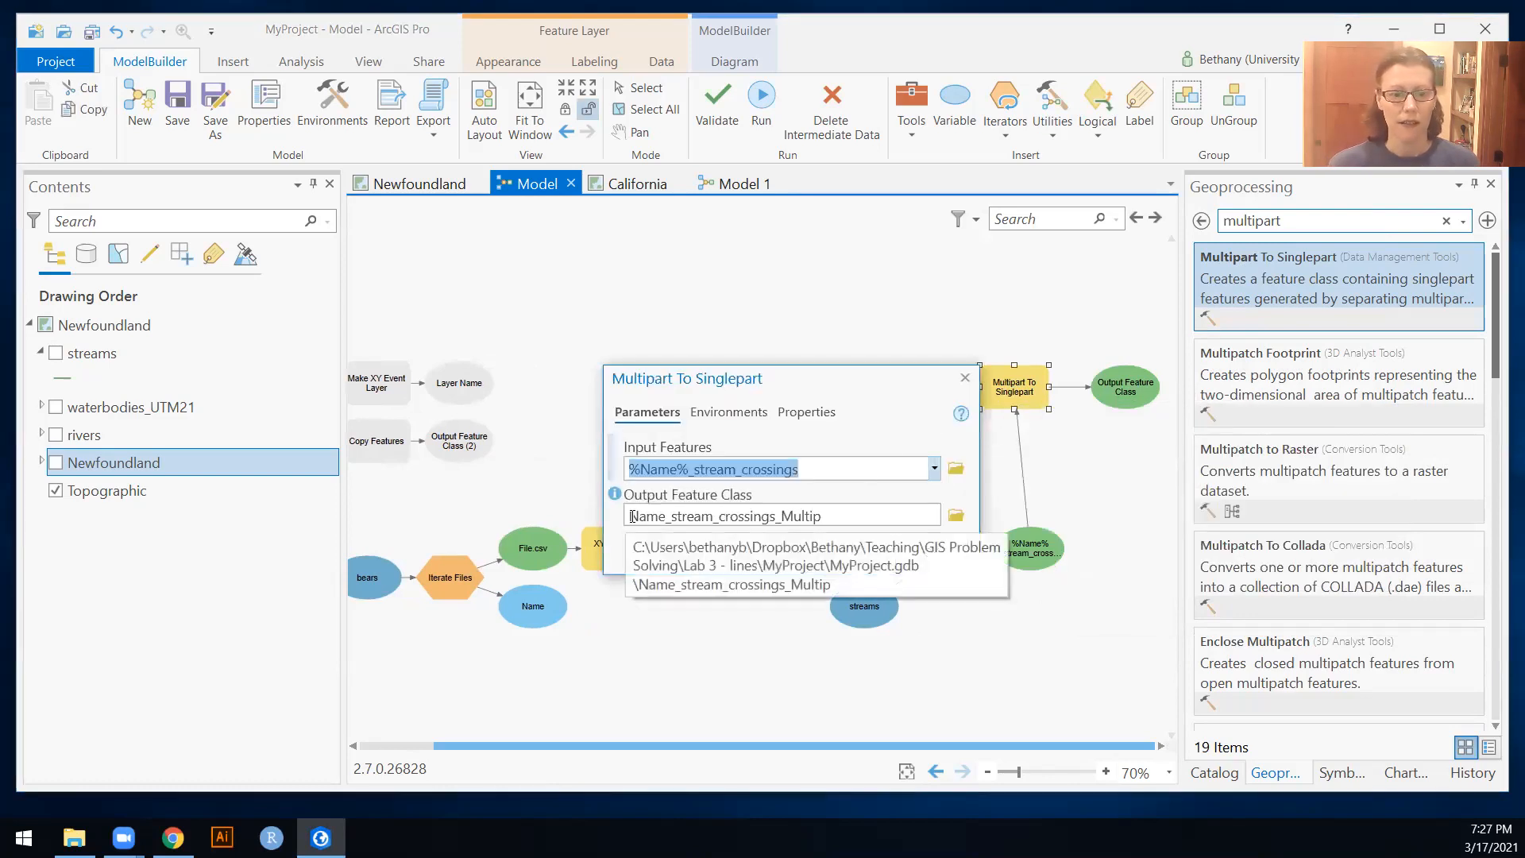
left_click(799, 515)
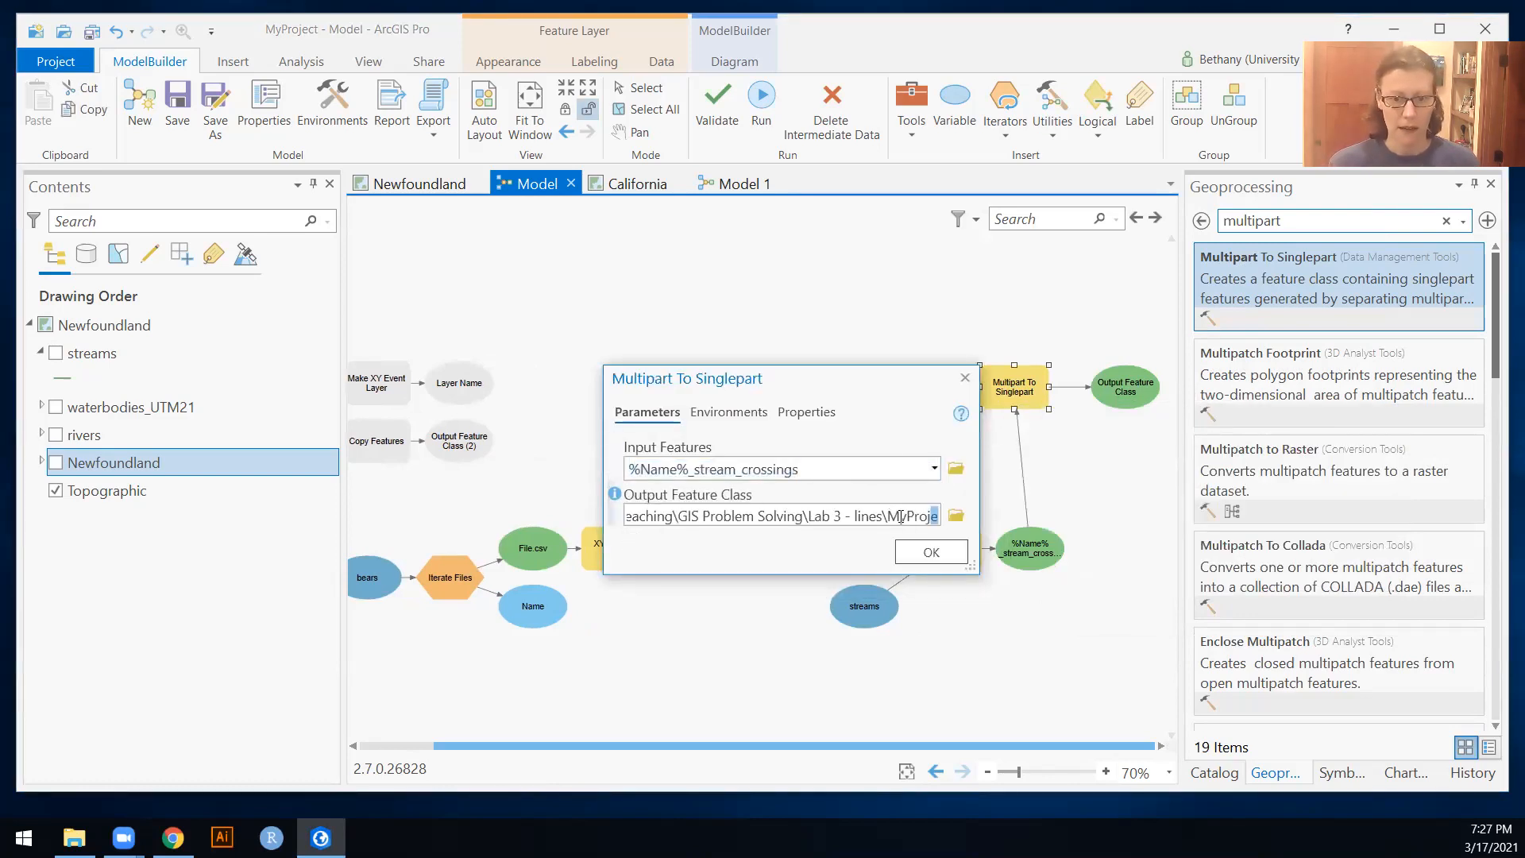
key("End")
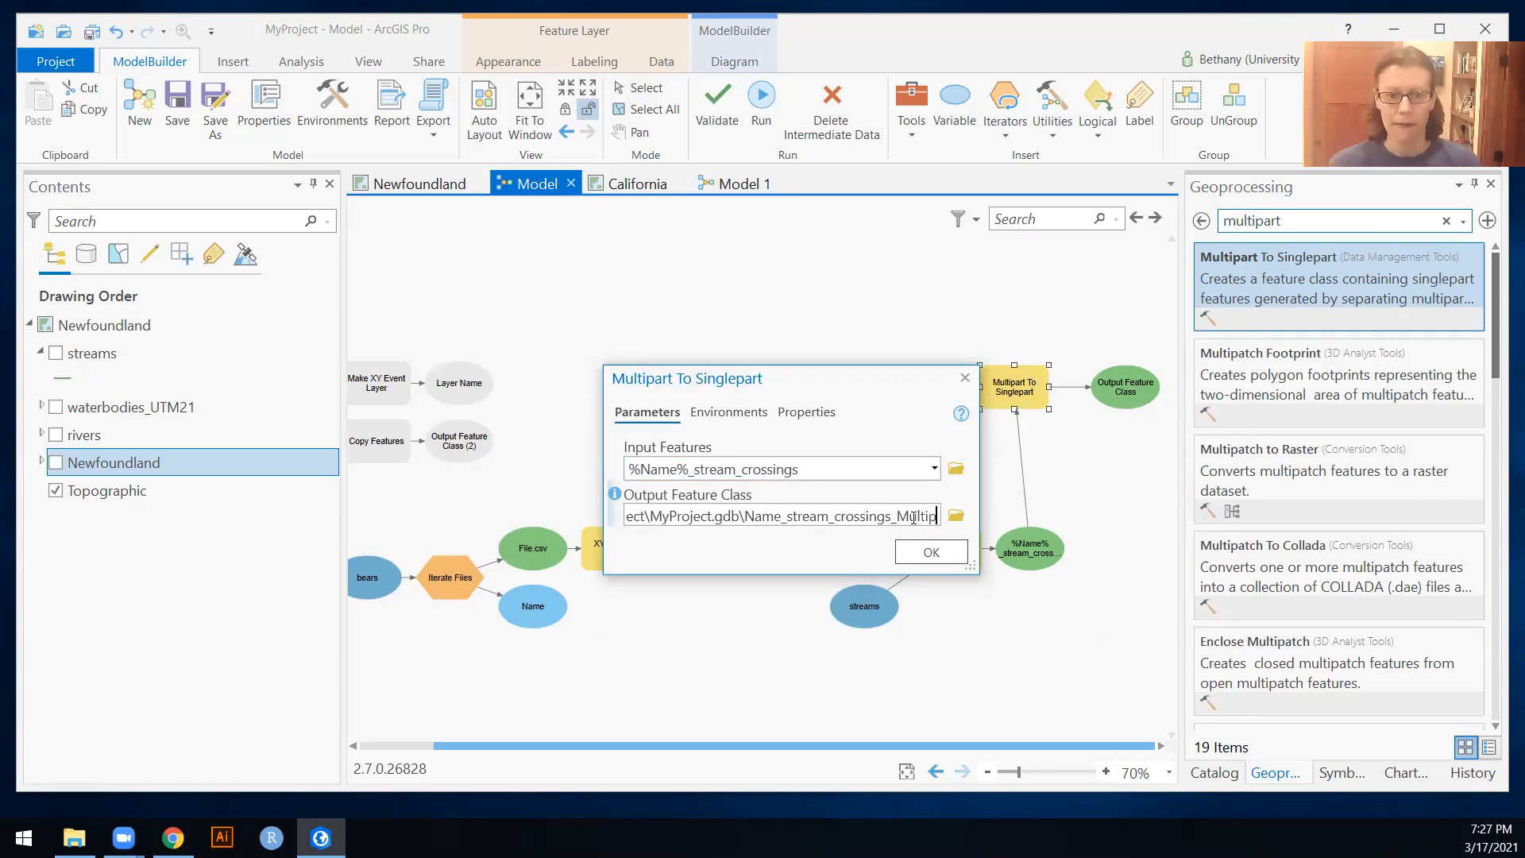
left_click(750, 515)
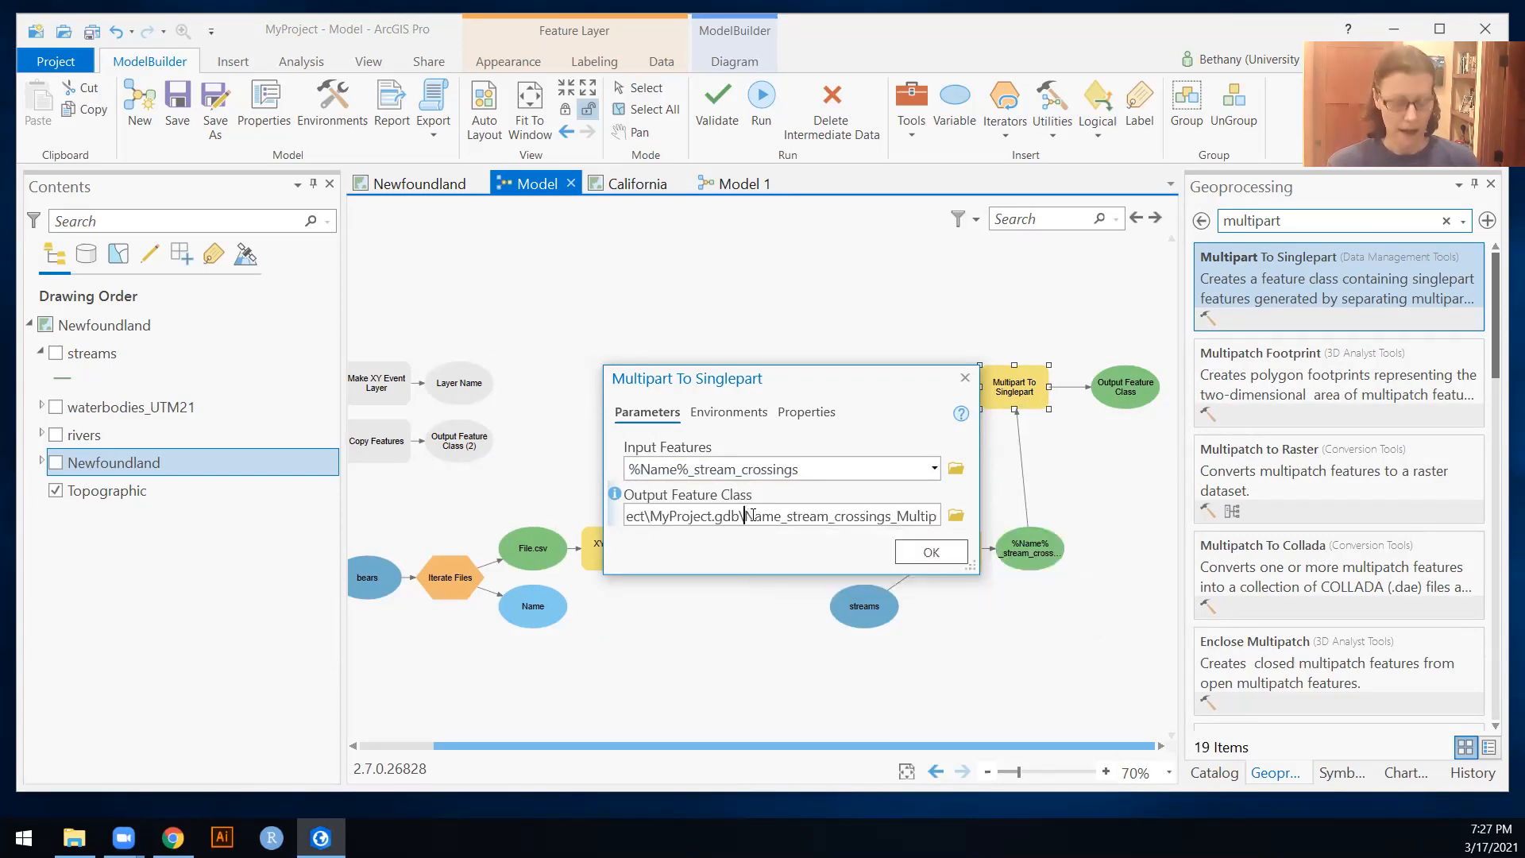
type("%")
left_click(793, 518)
type("%")
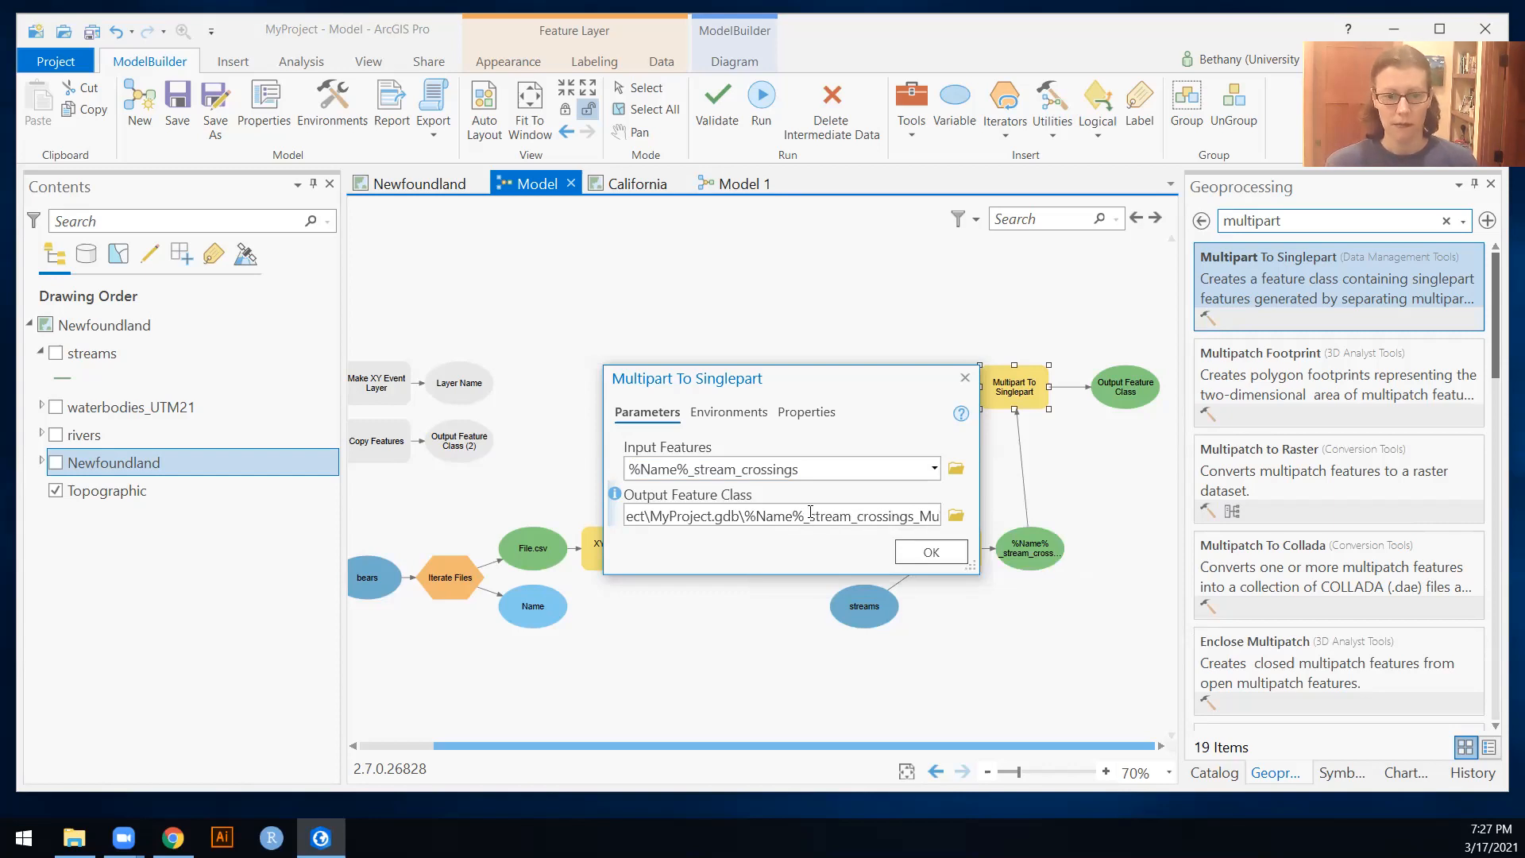
left_click_drag(811, 518, 941, 529)
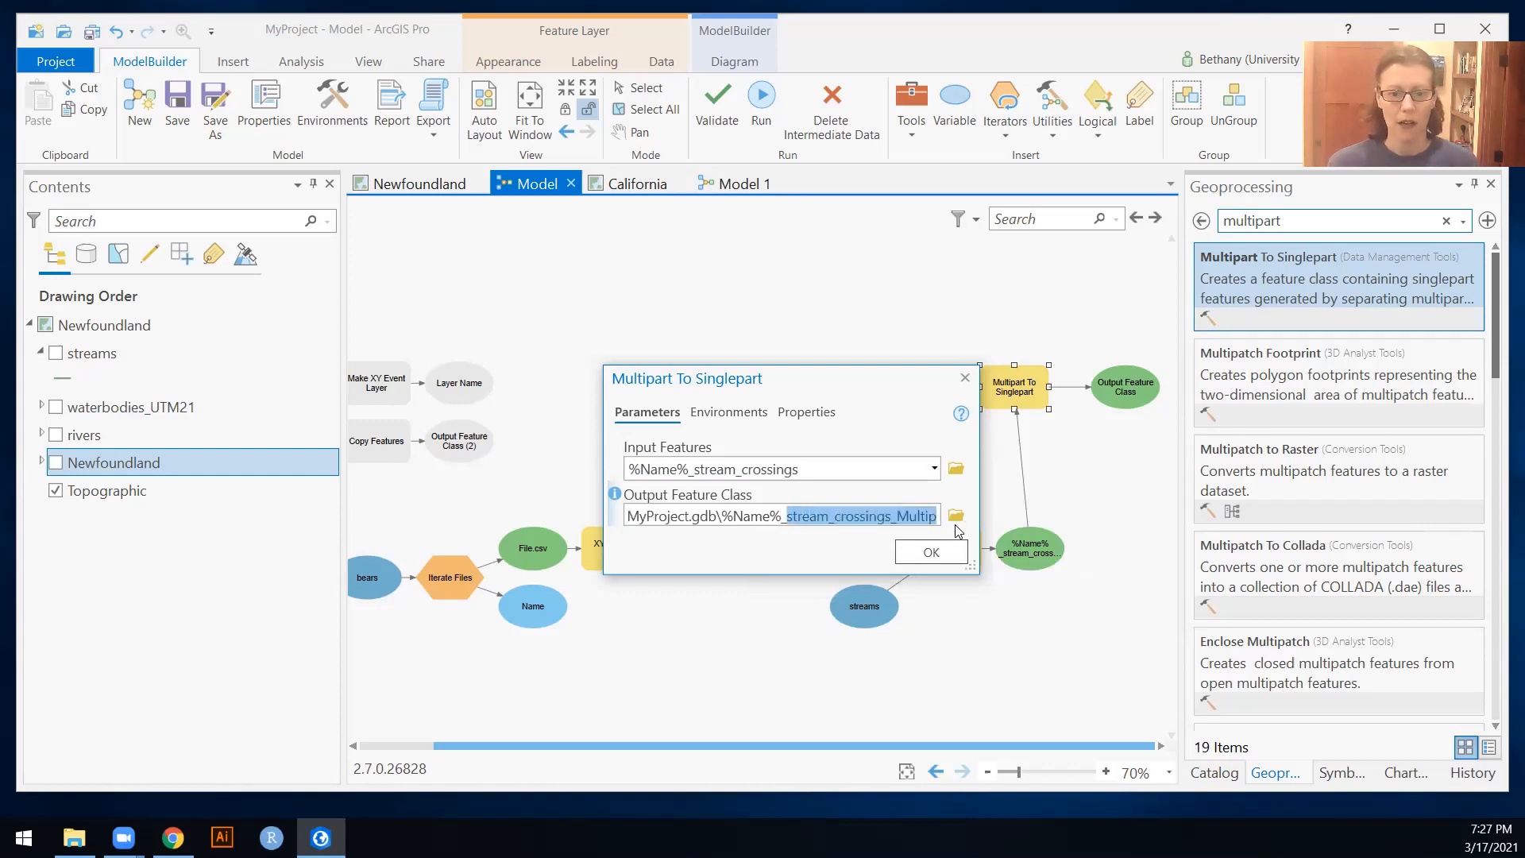
type("stream_cross_singlepoints")
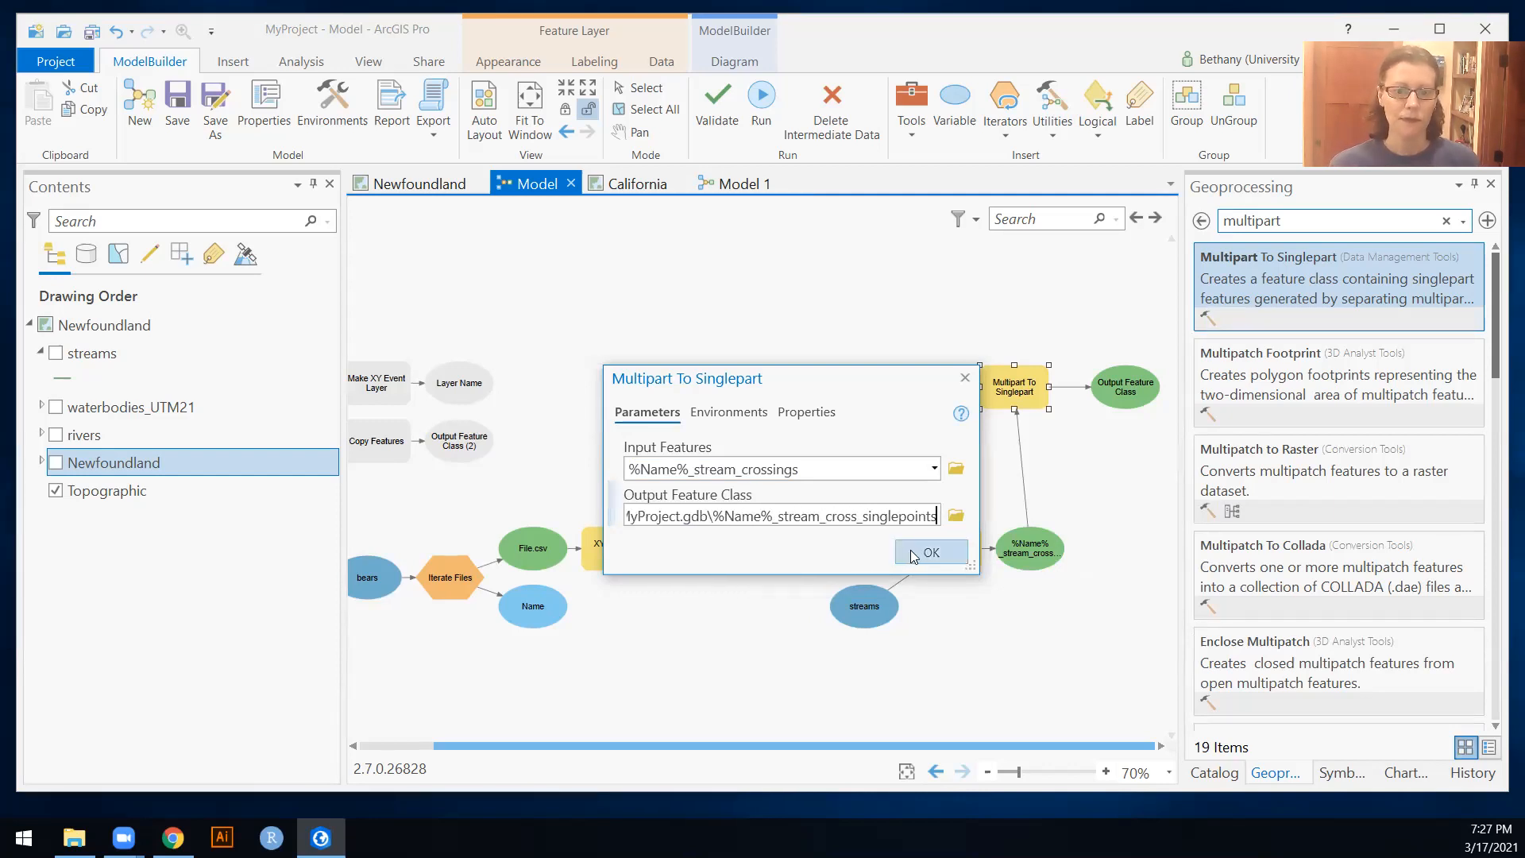
left_click(914, 555)
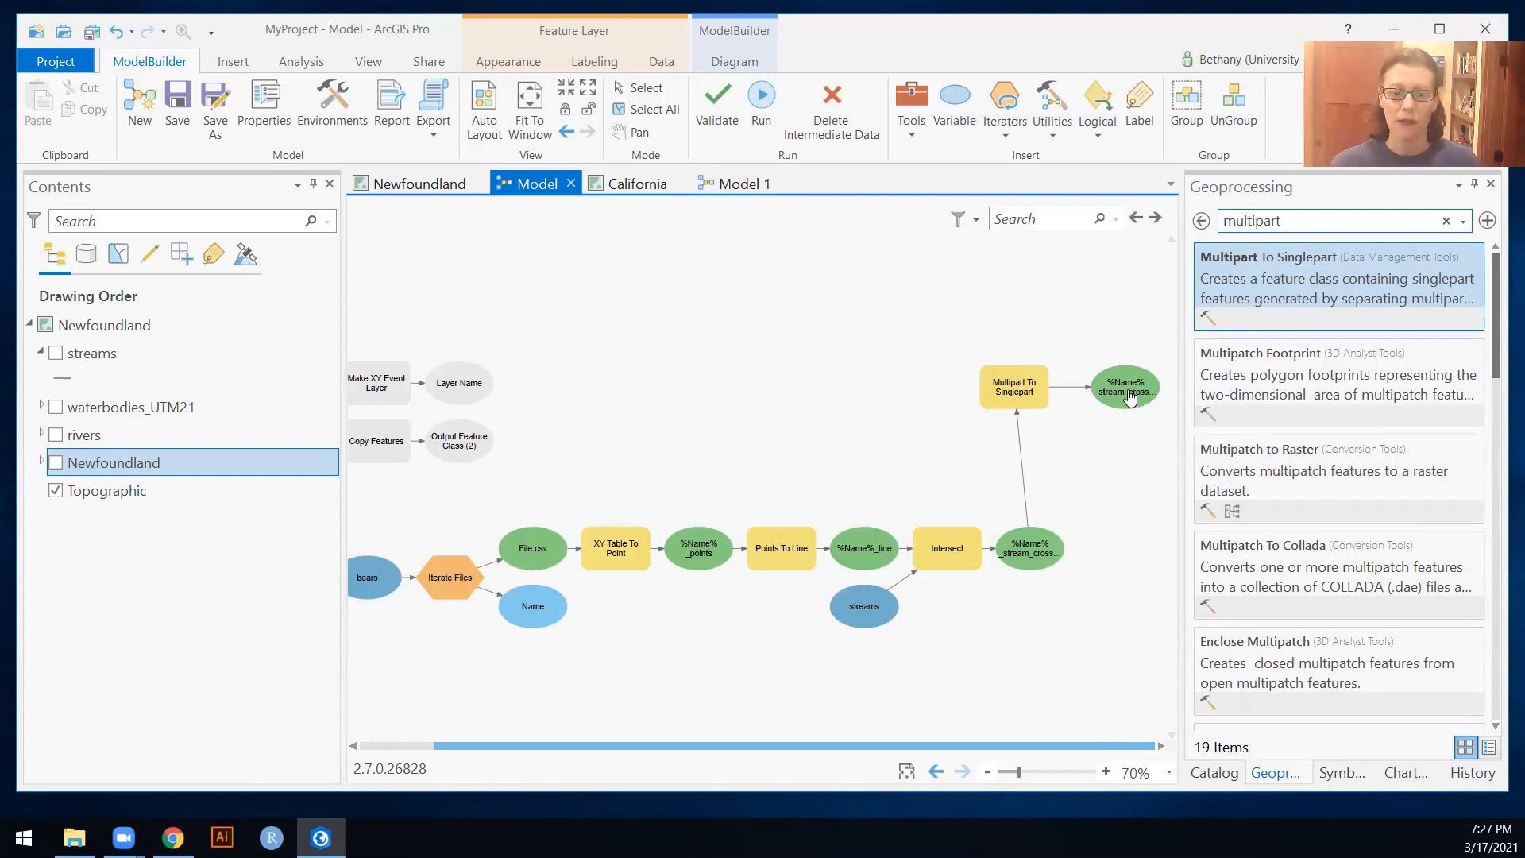
Find the Add Field tool, add it to the model, and connect the Multipart To Singlepart output as its Input Table.
left_click(1446, 222)
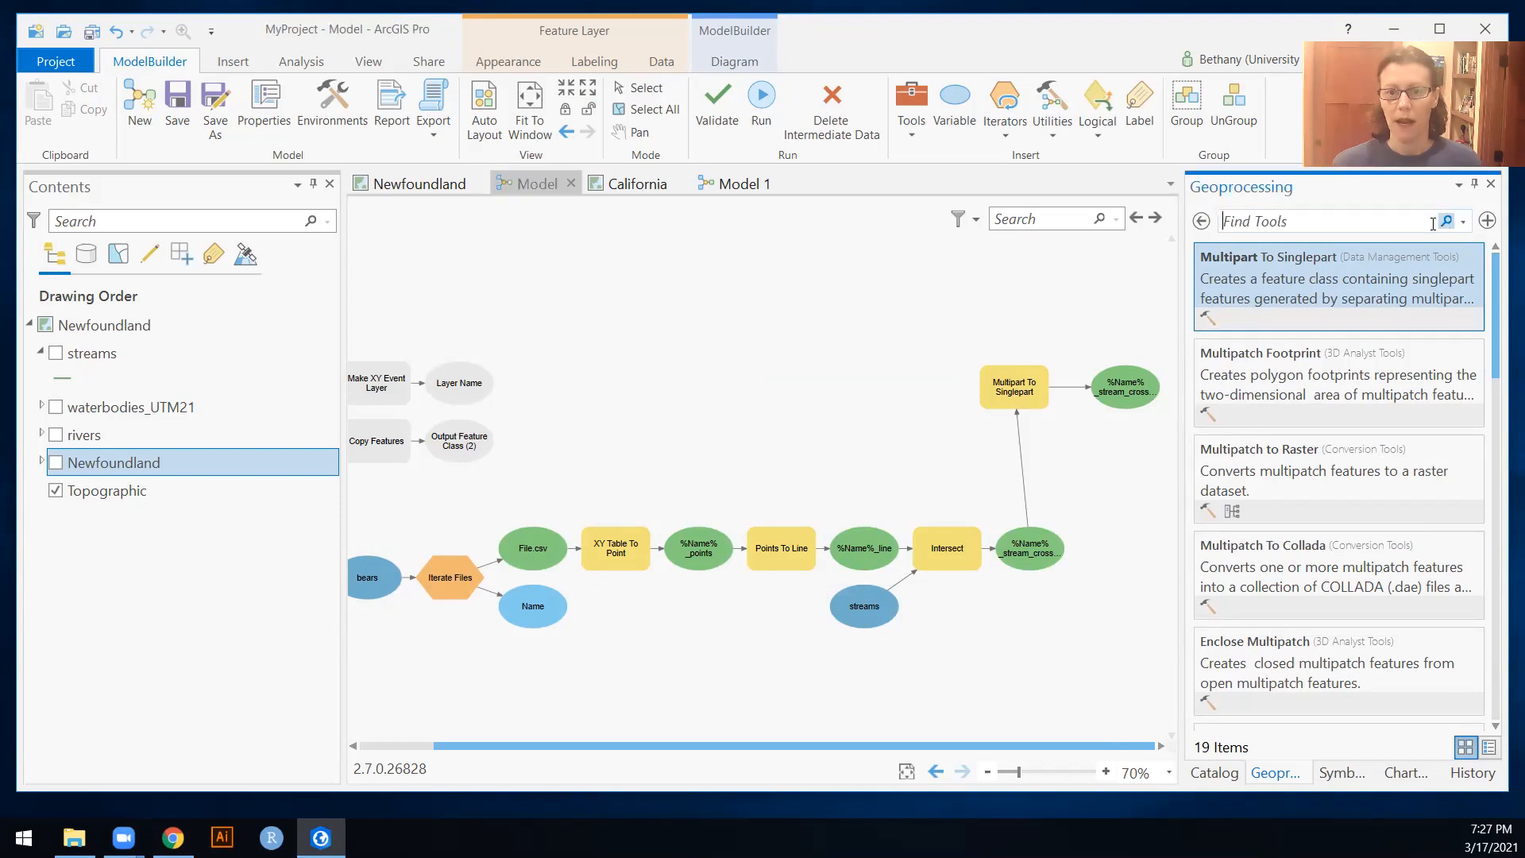
type("add field")
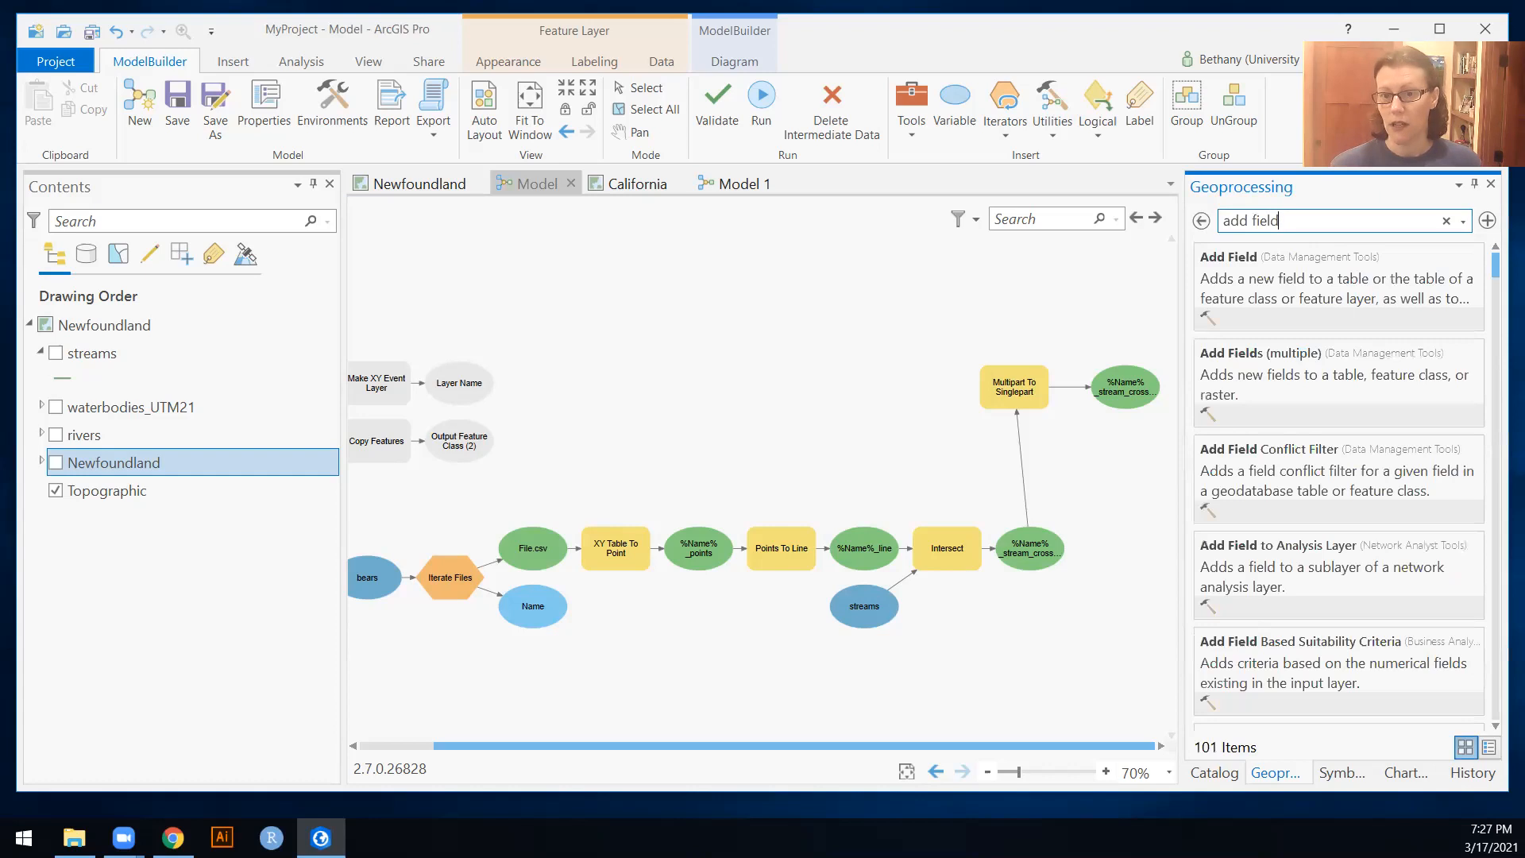
left_click(1233, 287)
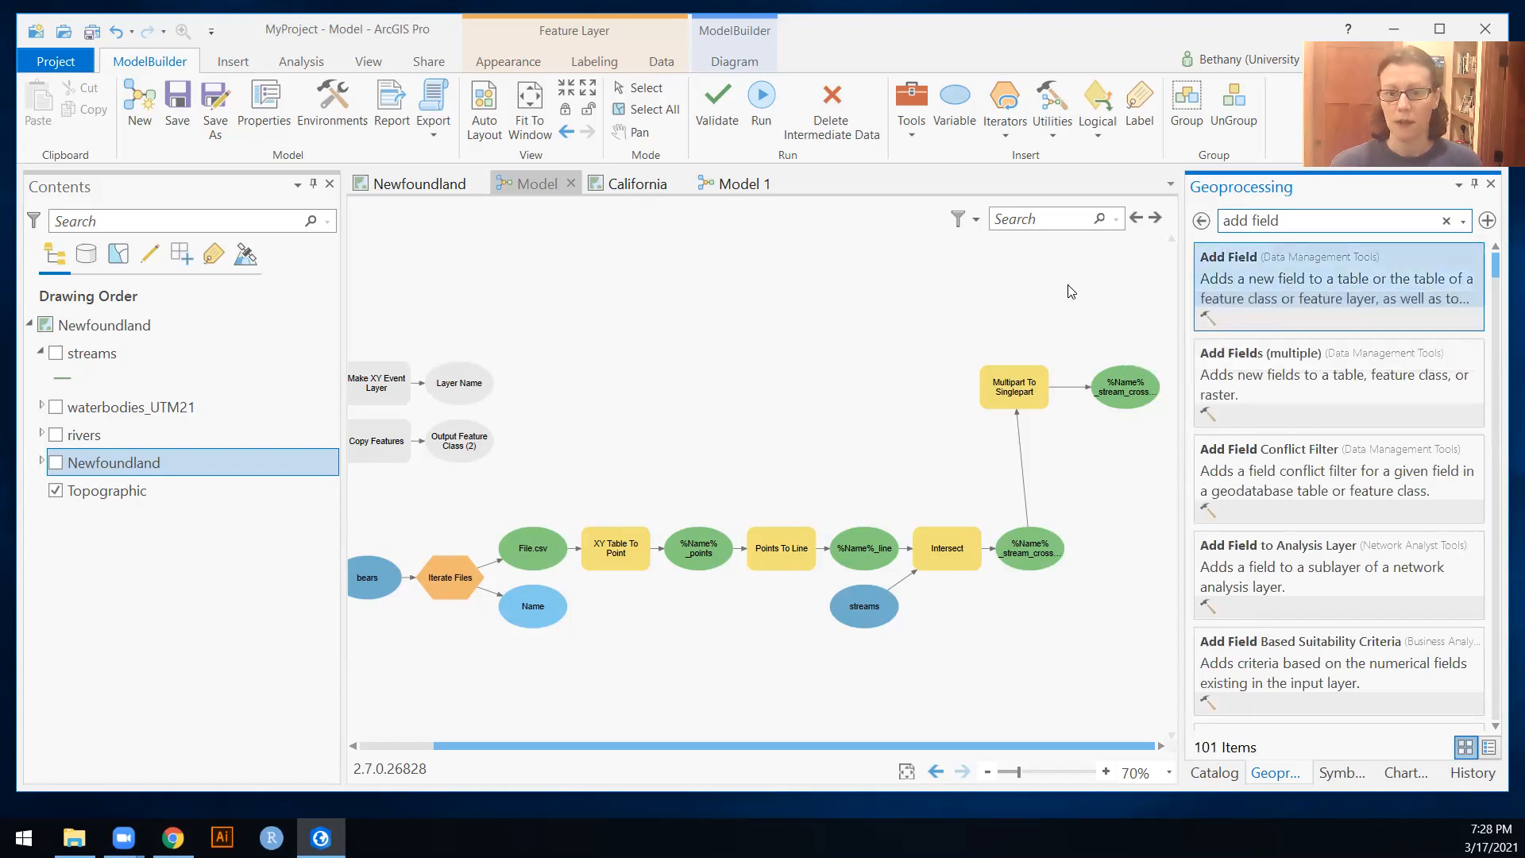
left_click_drag(1072, 291, 1103, 313)
left_click_drag(1125, 403, 1106, 326)
left_click(1168, 348)
Configure Add Field with the field name BearName, field type Text and field length 10.
double_click(1106, 326)
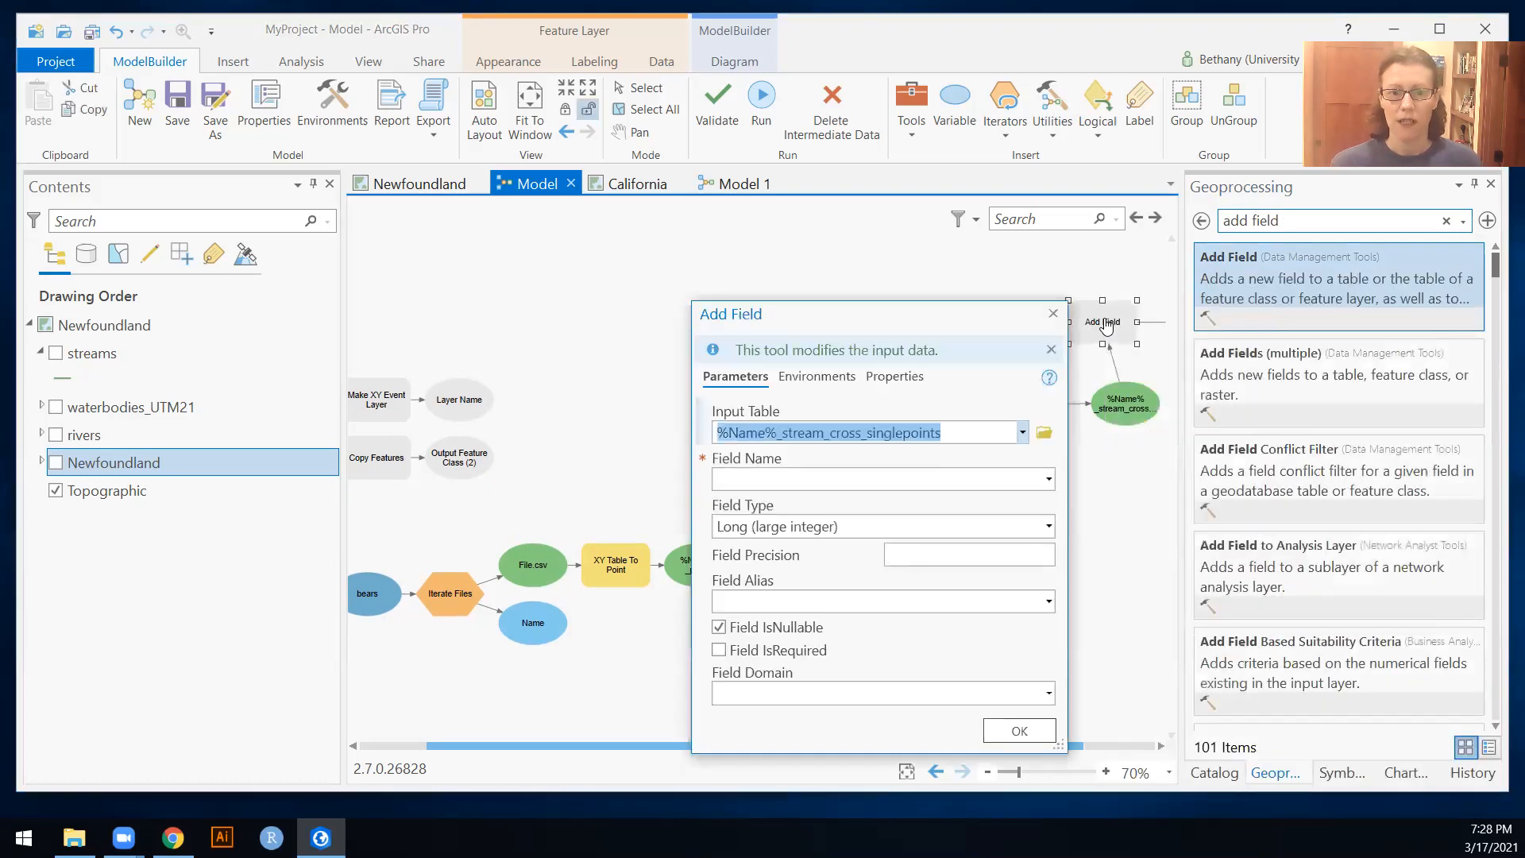
left_click(761, 478)
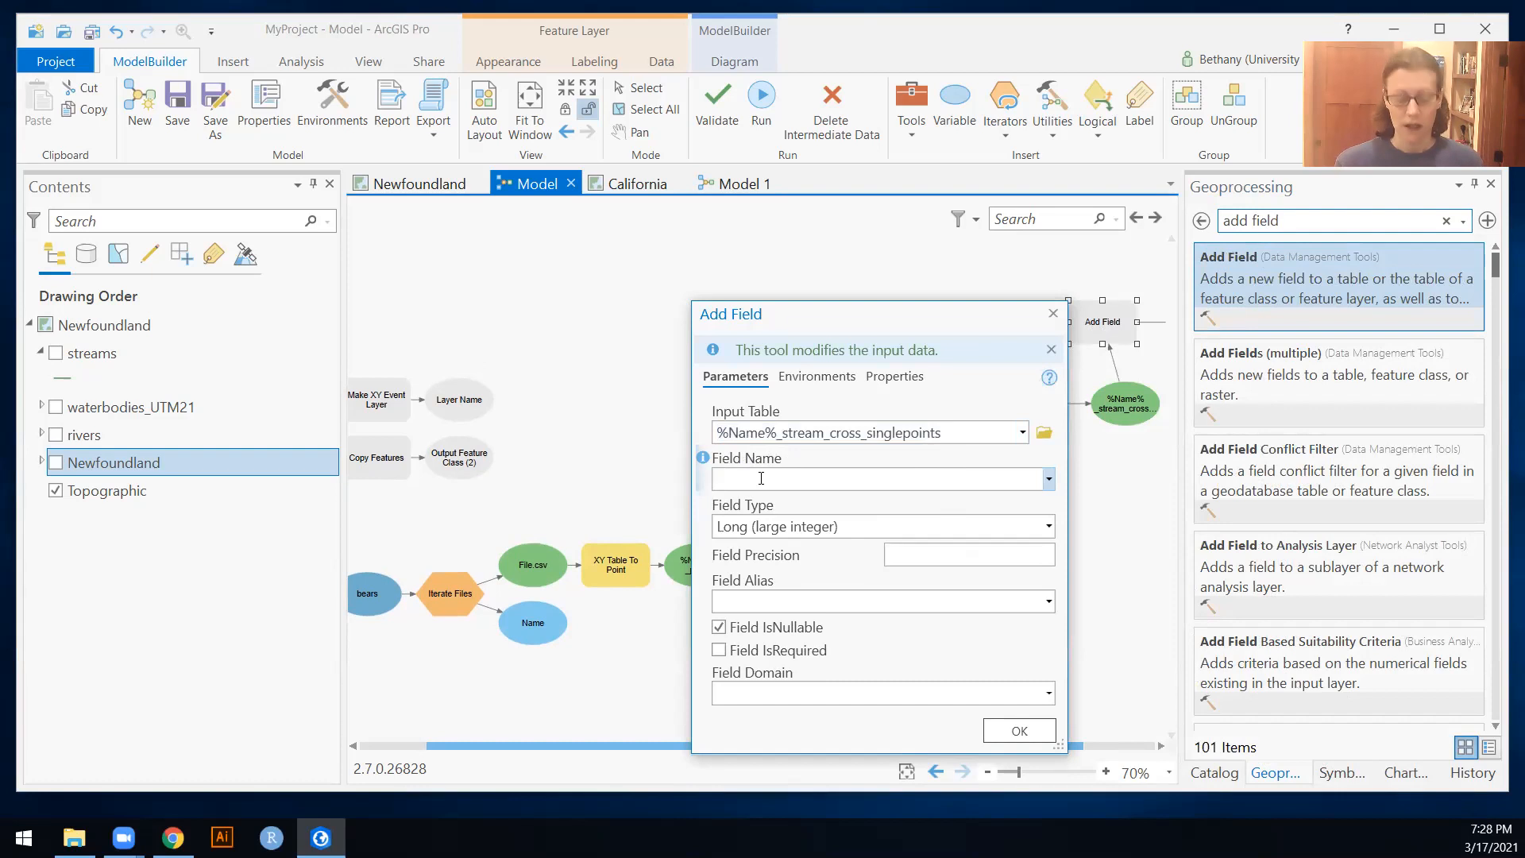
type("BearName")
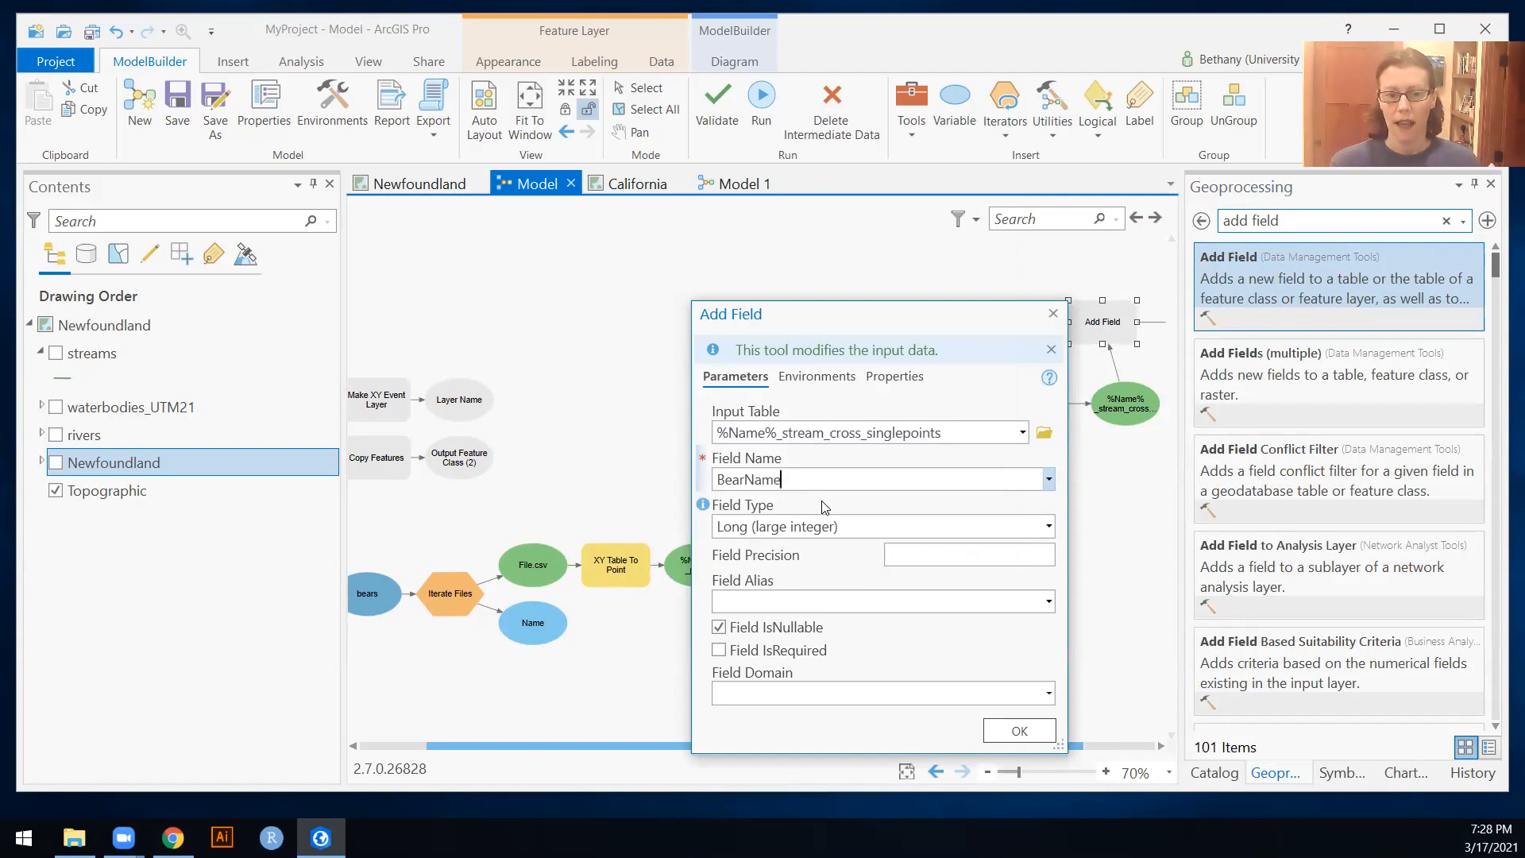
left_click(1049, 526)
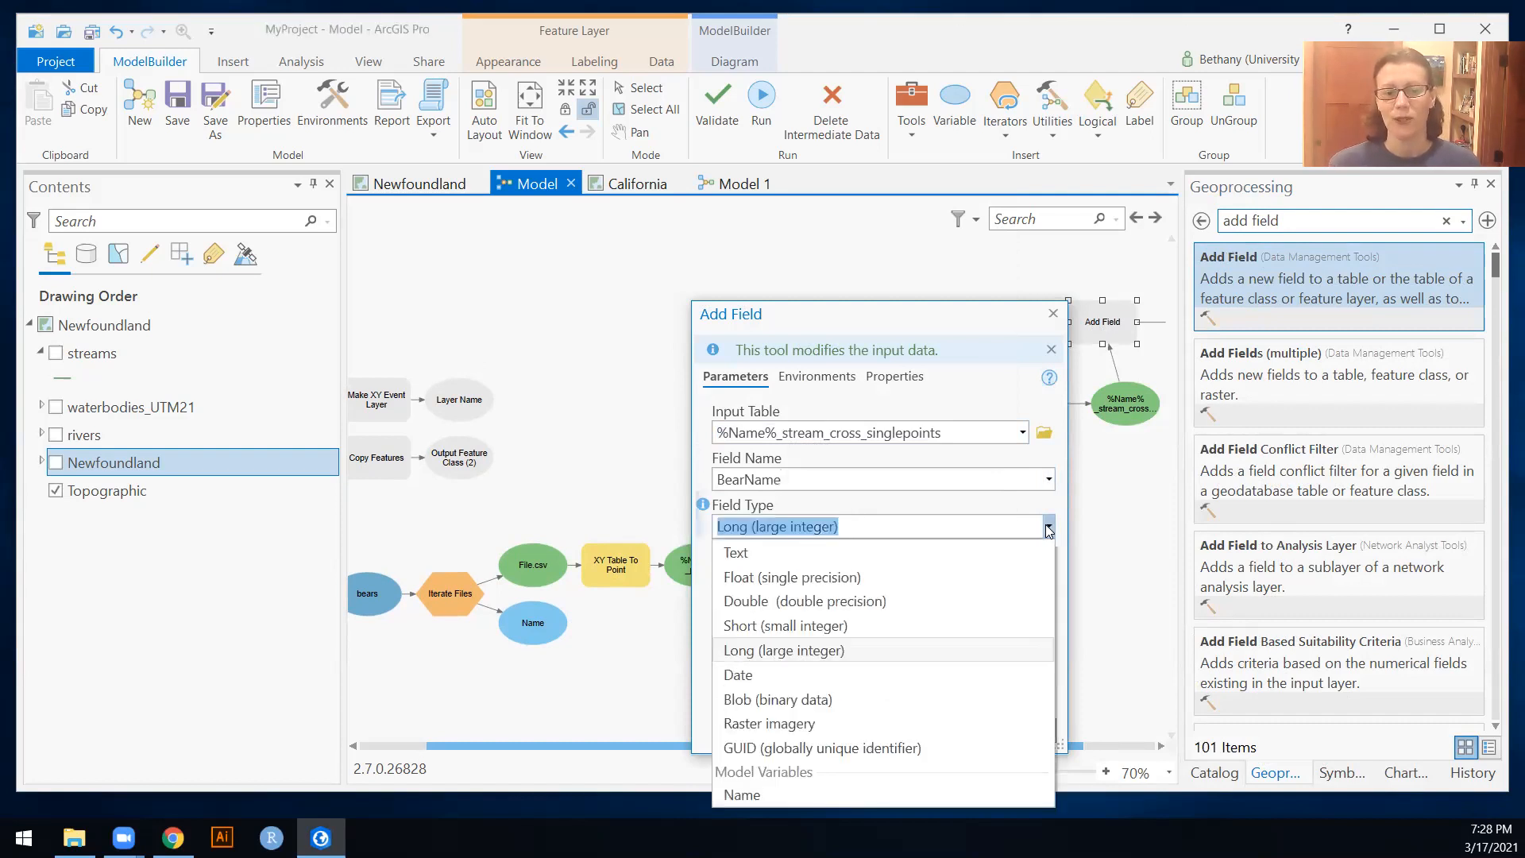
left_click(765, 557)
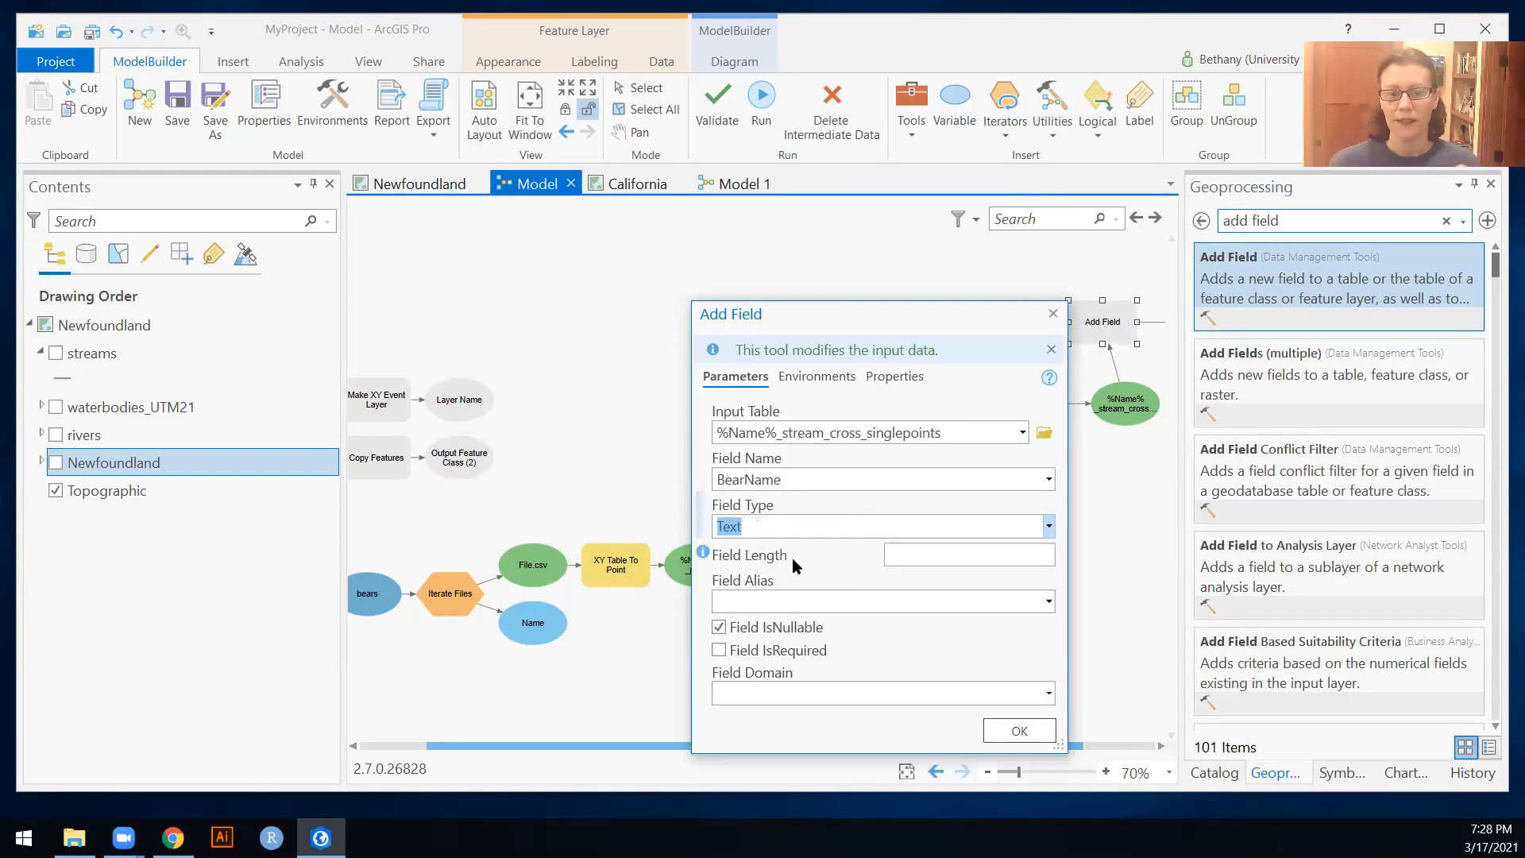
mouse_move(704, 556)
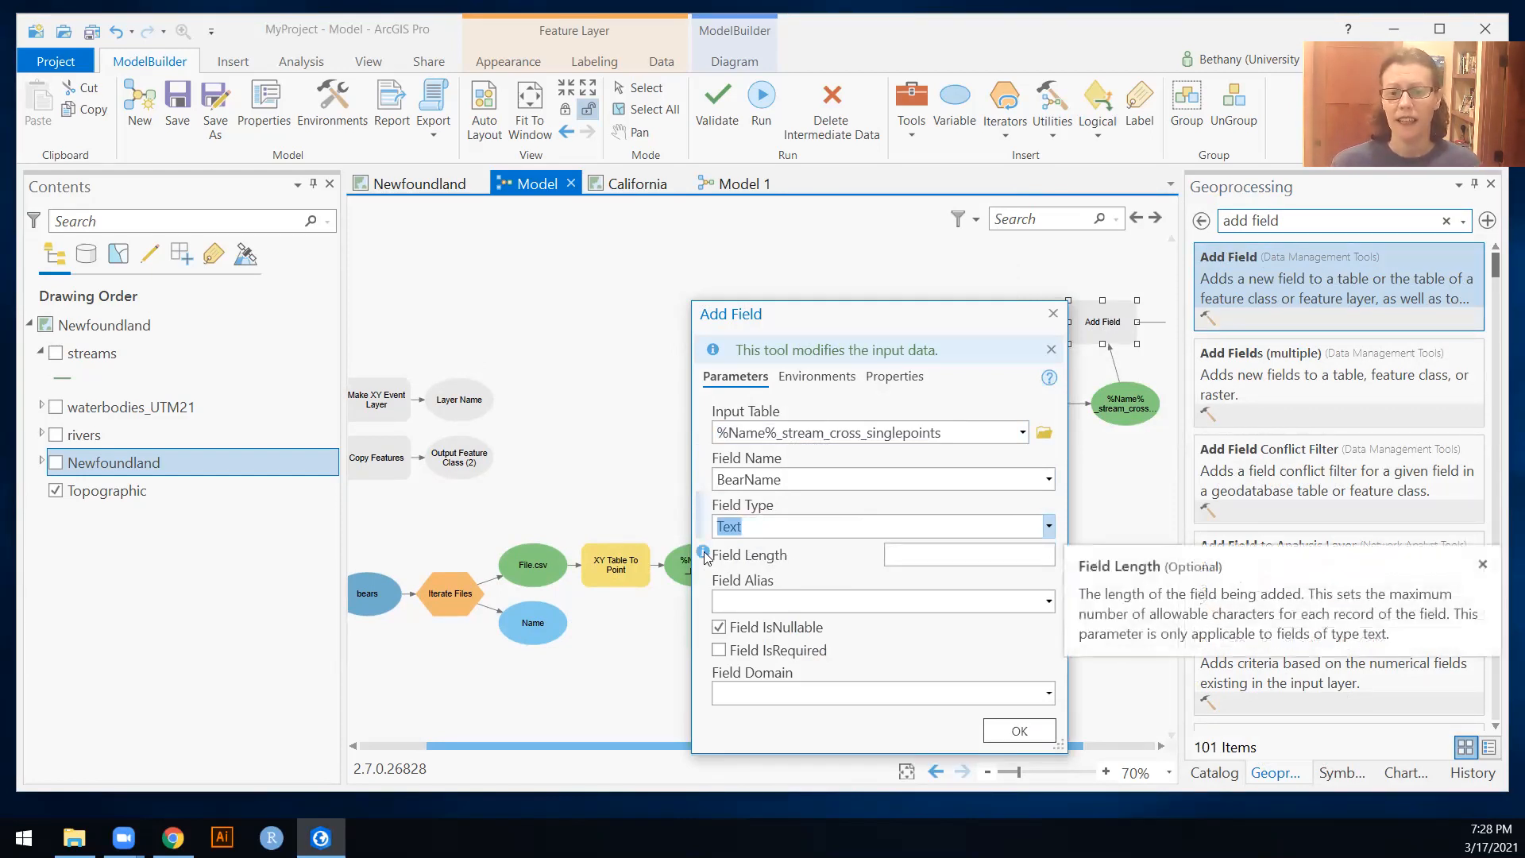
left_click(1015, 557)
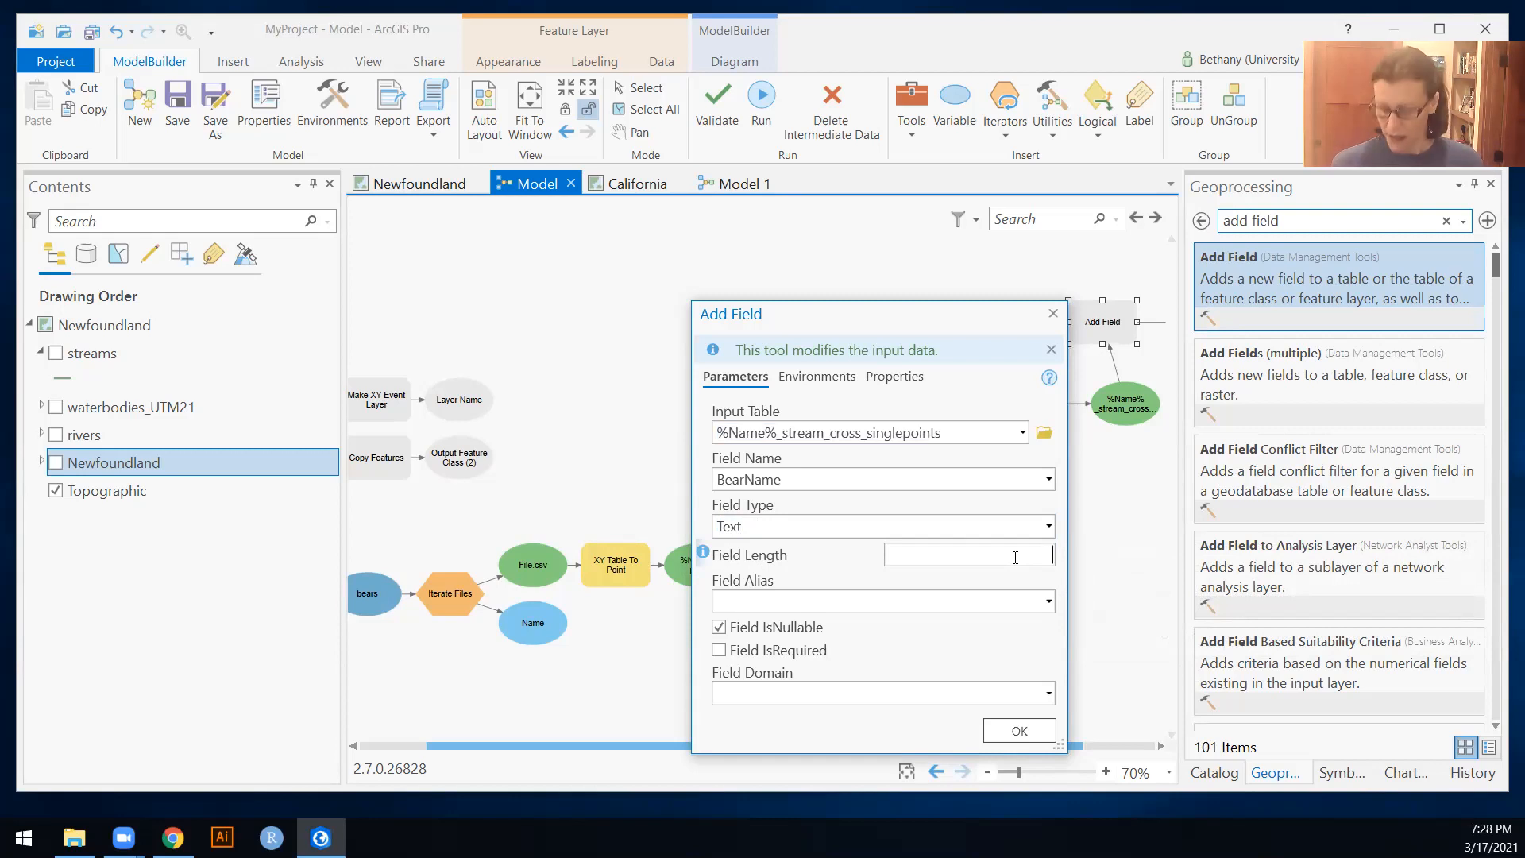
type("10")
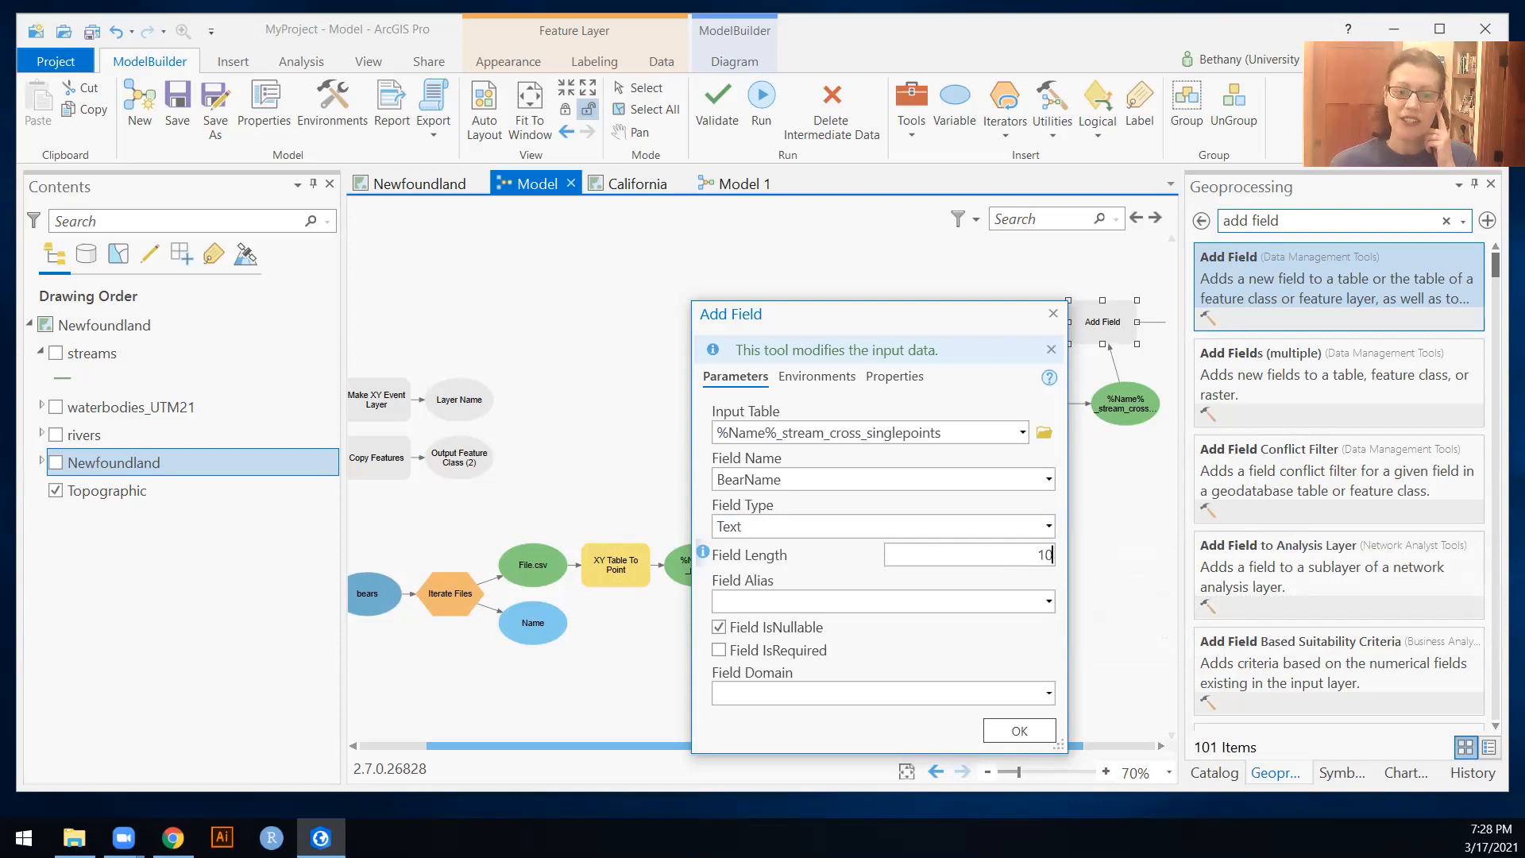
left_click(1022, 732)
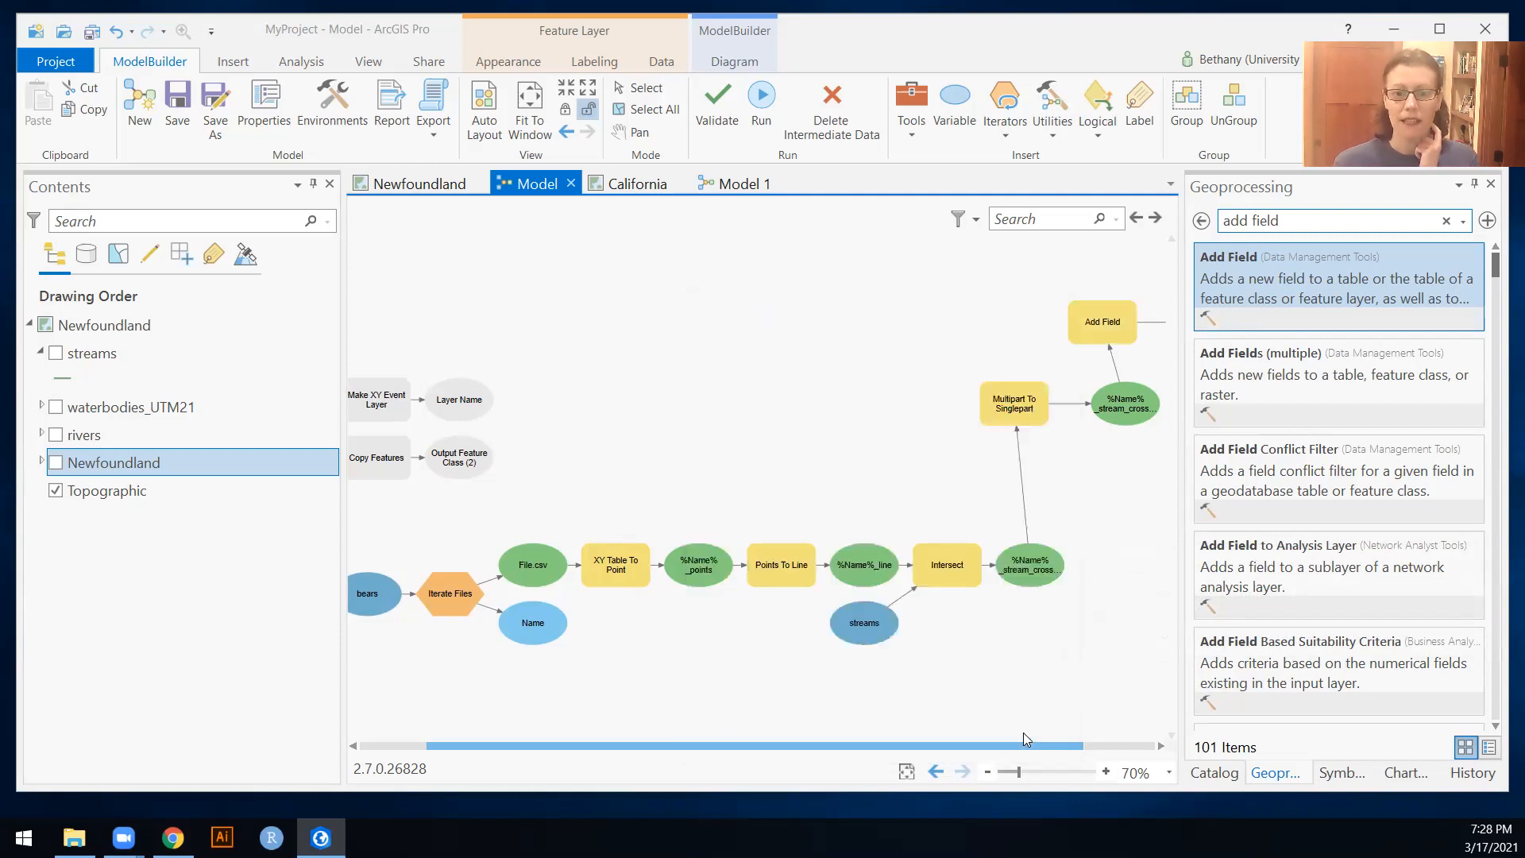
Find the Calculate Field tool, add it to the model, and connect the Add Field output as its Input Table.
left_click_drag(1073, 745, 1181, 749)
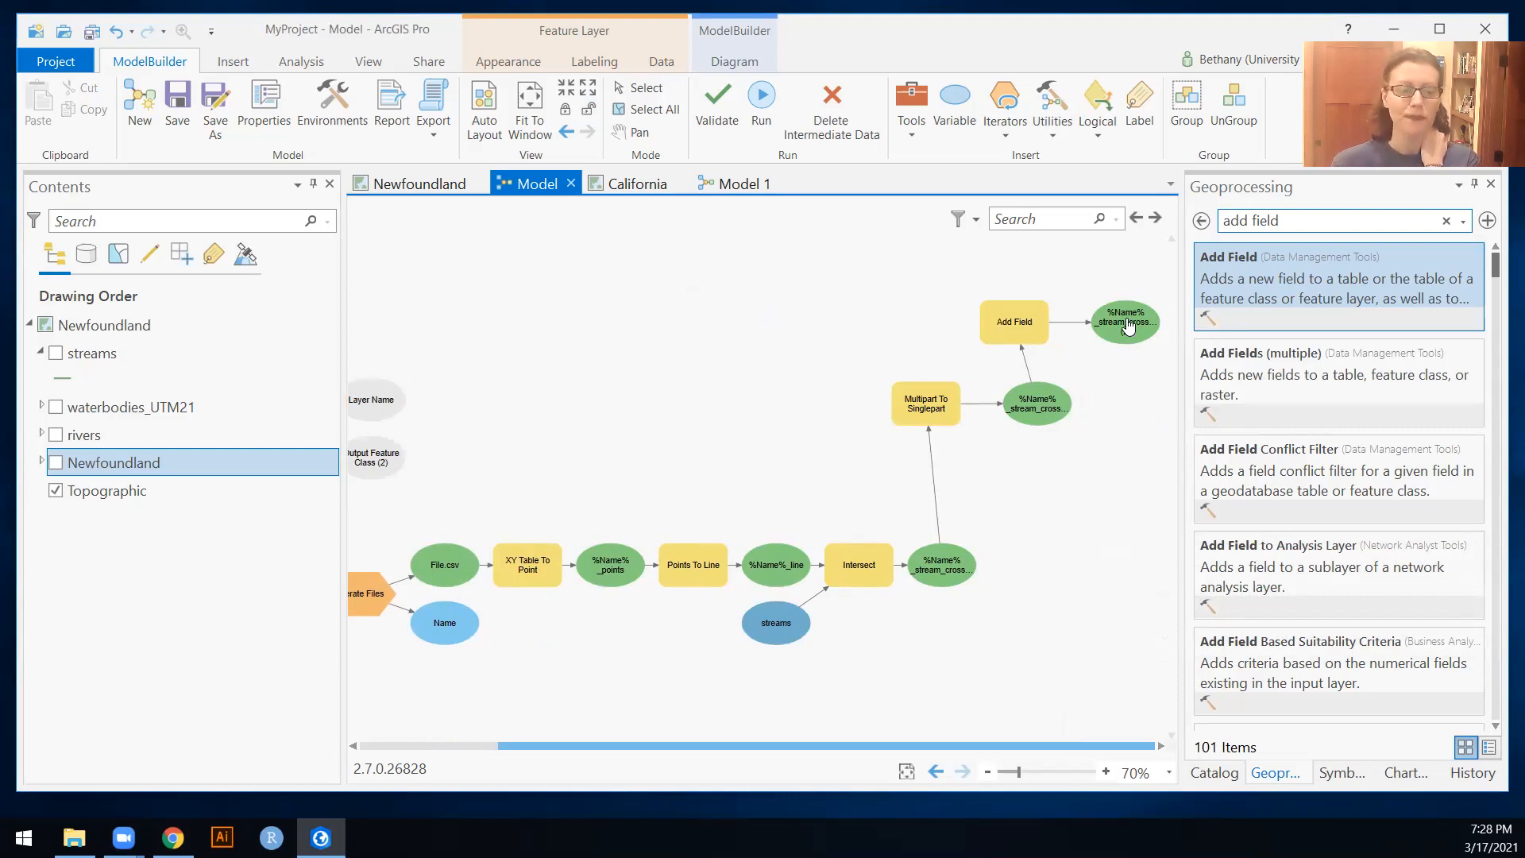
left_click(1446, 222)
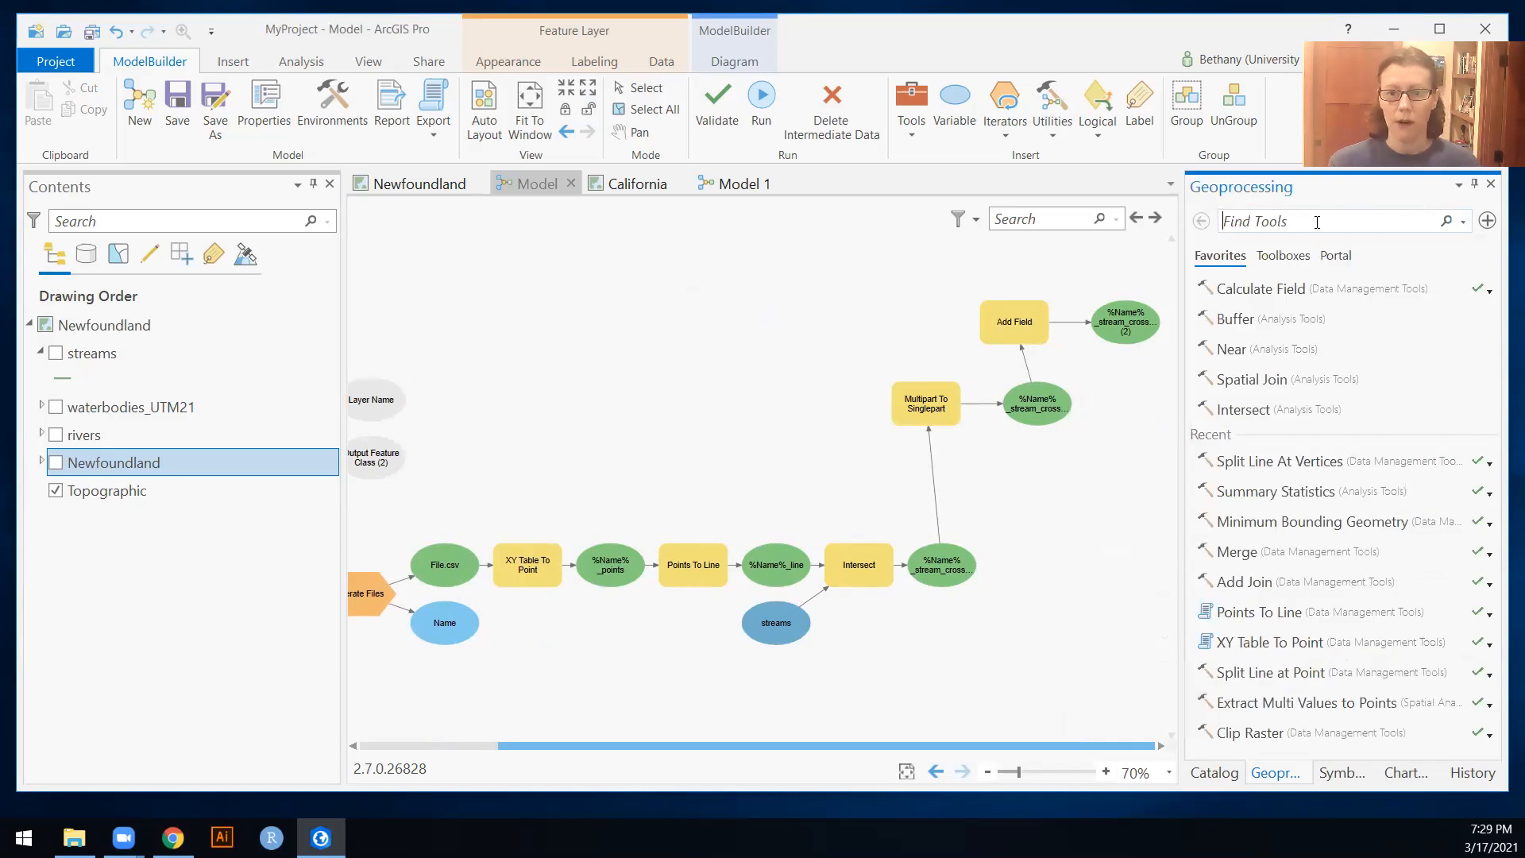
left_click(1317, 223)
type("calculat")
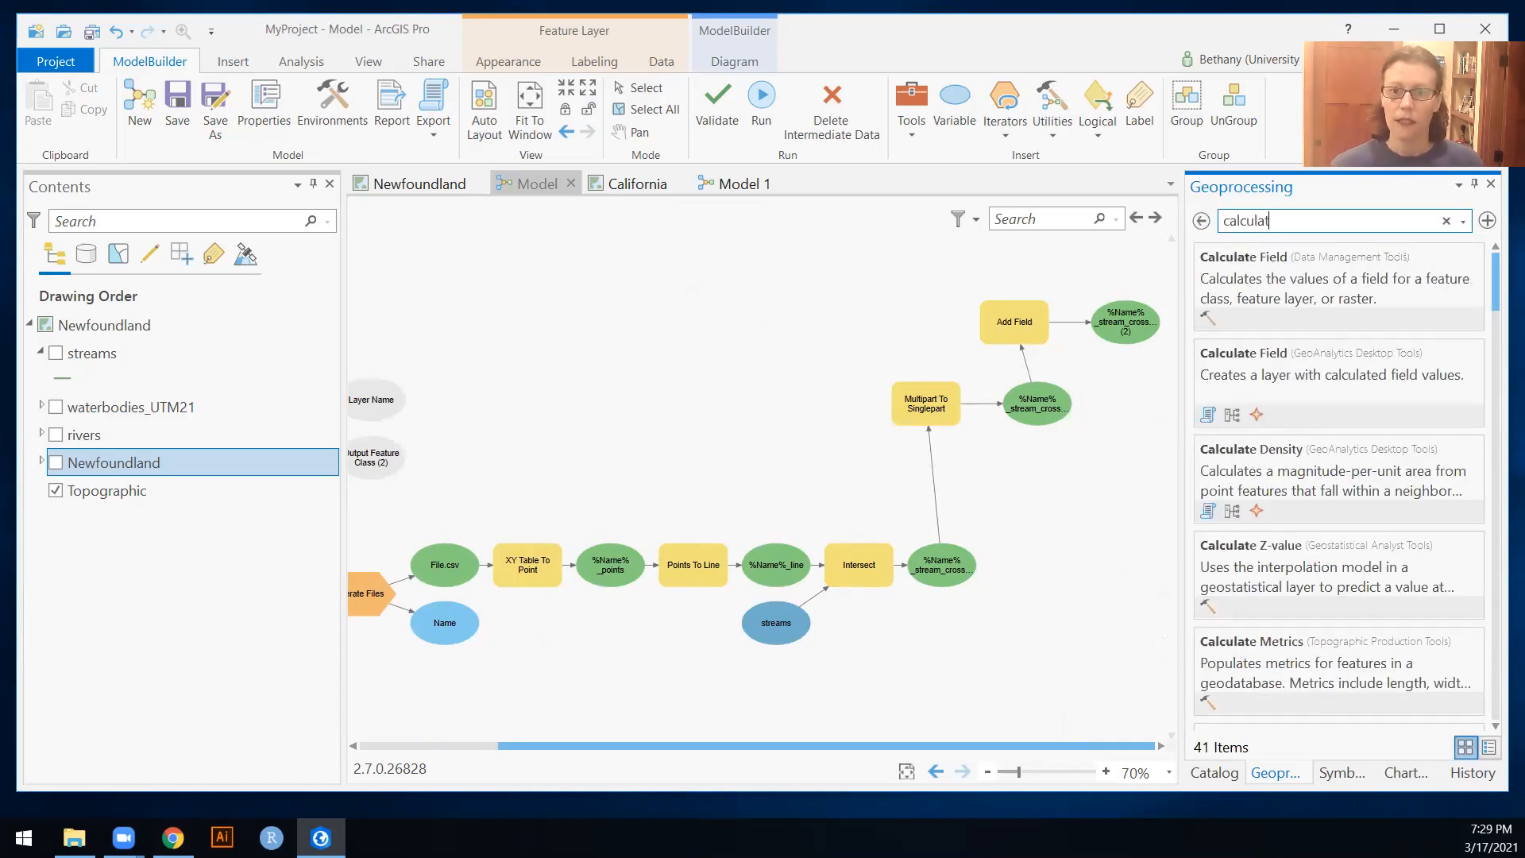
left_click_drag(1262, 256, 1136, 410)
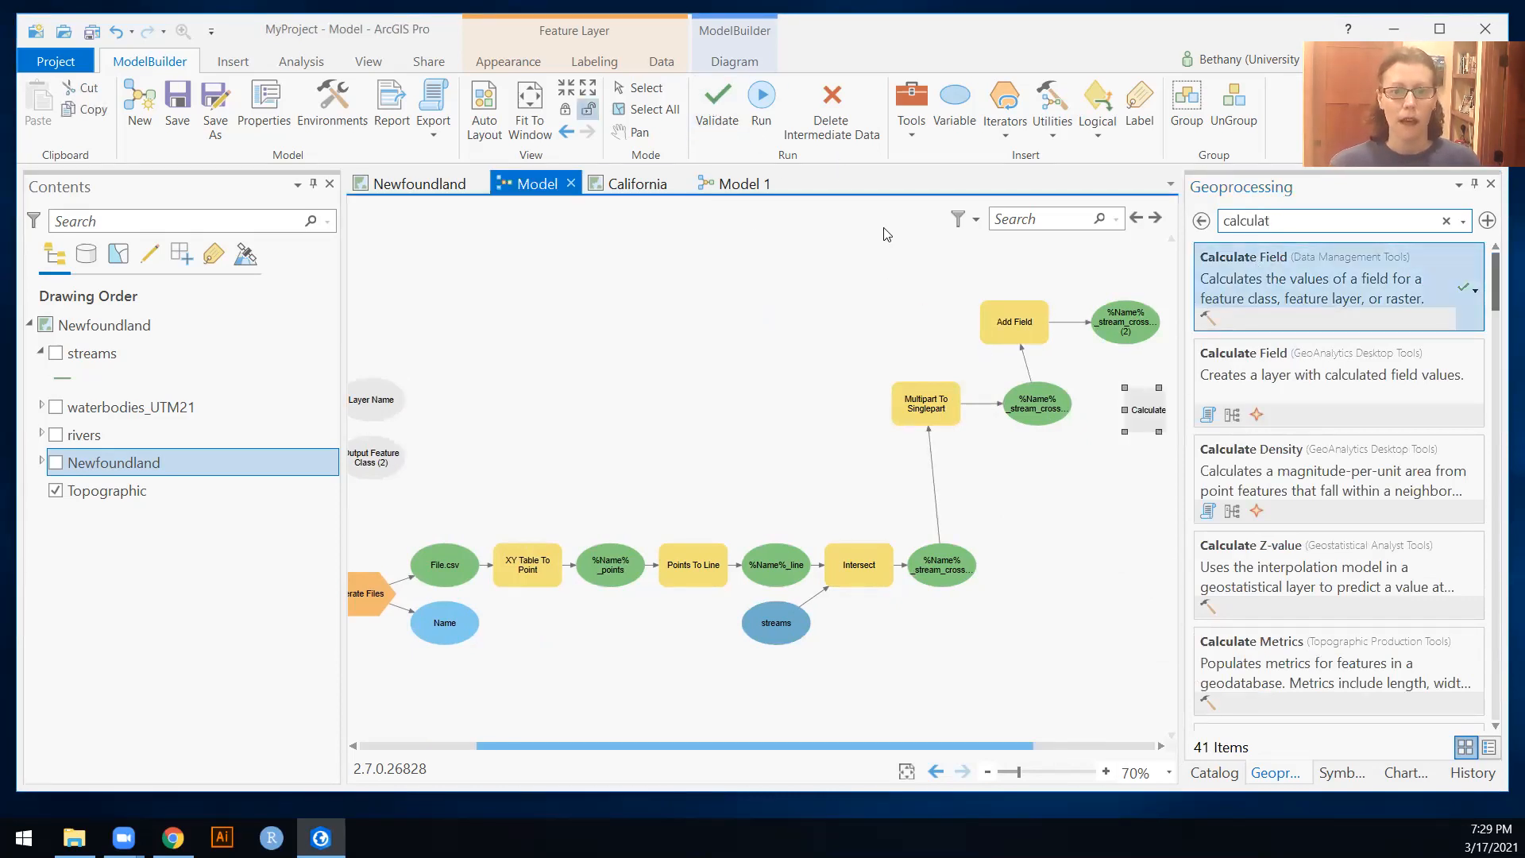
left_click_drag(1125, 326, 1141, 416)
left_click(1195, 427)
left_click_drag(999, 747, 1102, 747)
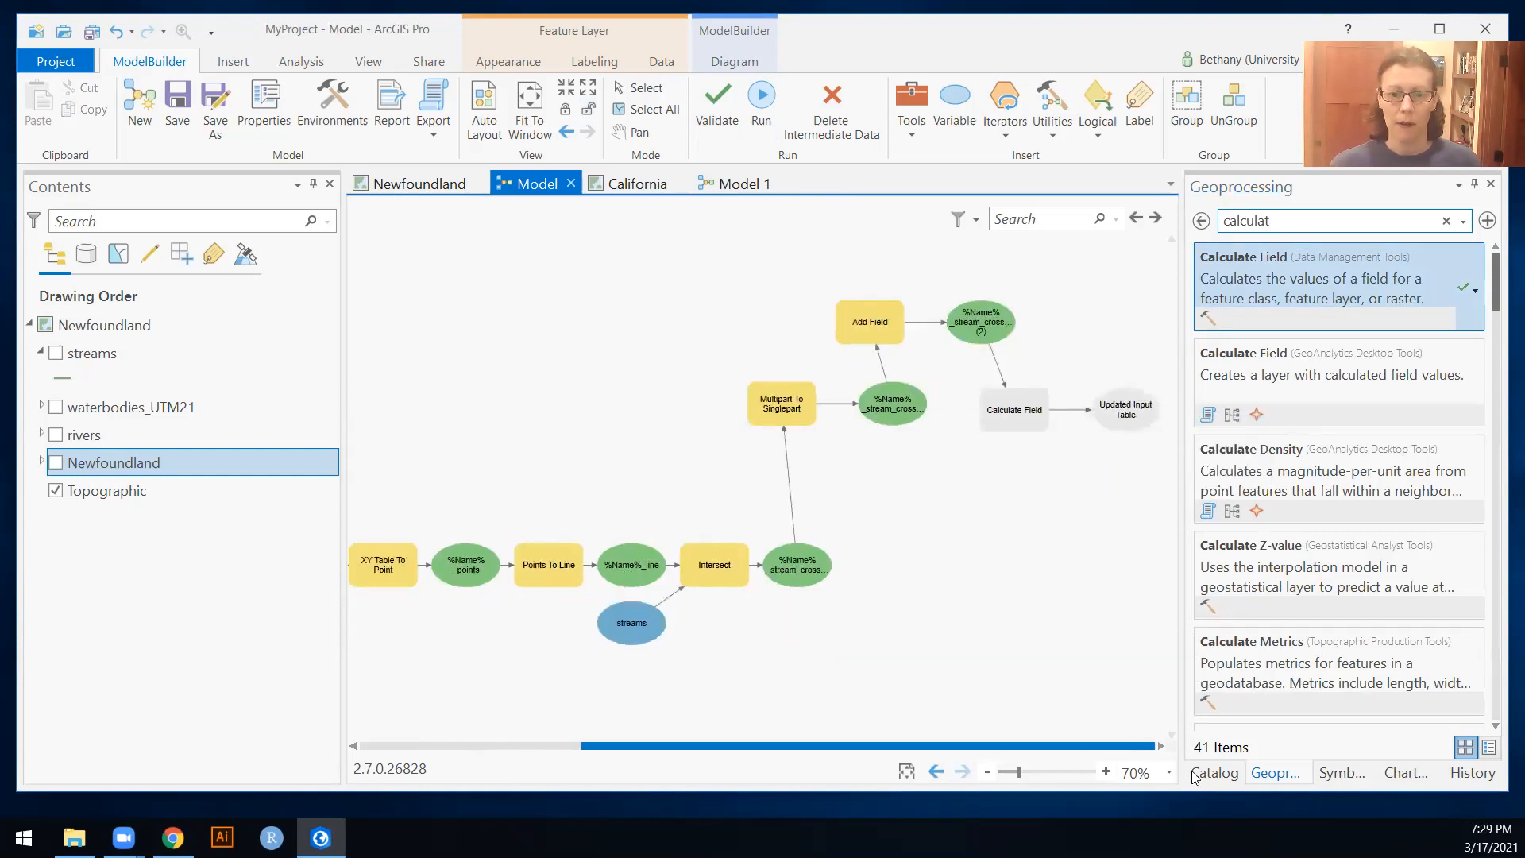
Configure Calculate Field to fill the BearName field with the Python 3 expression "%Name%".
double_click(1008, 417)
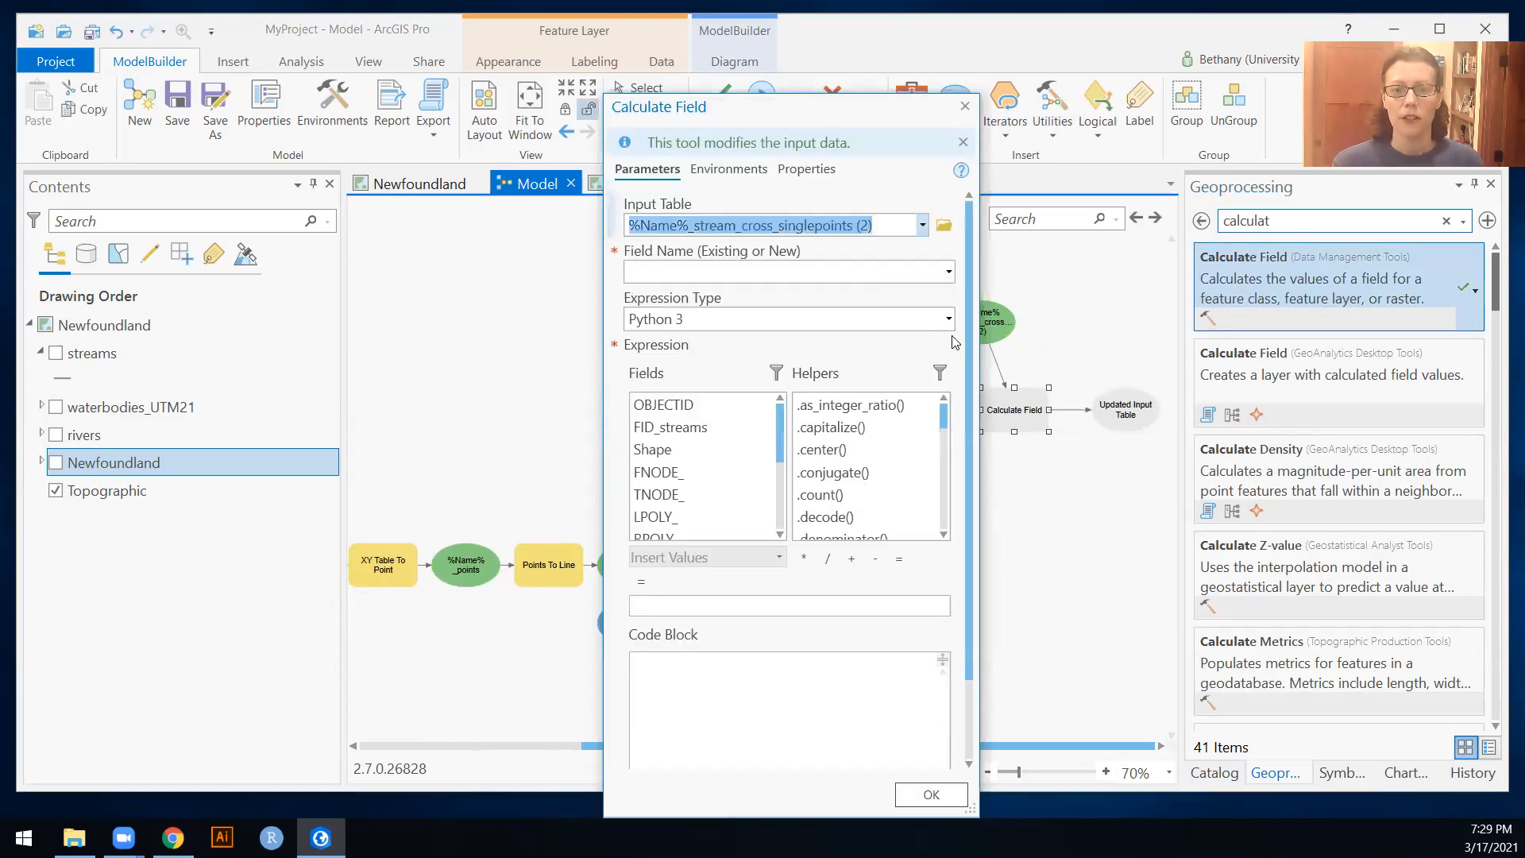
left_click(950, 274)
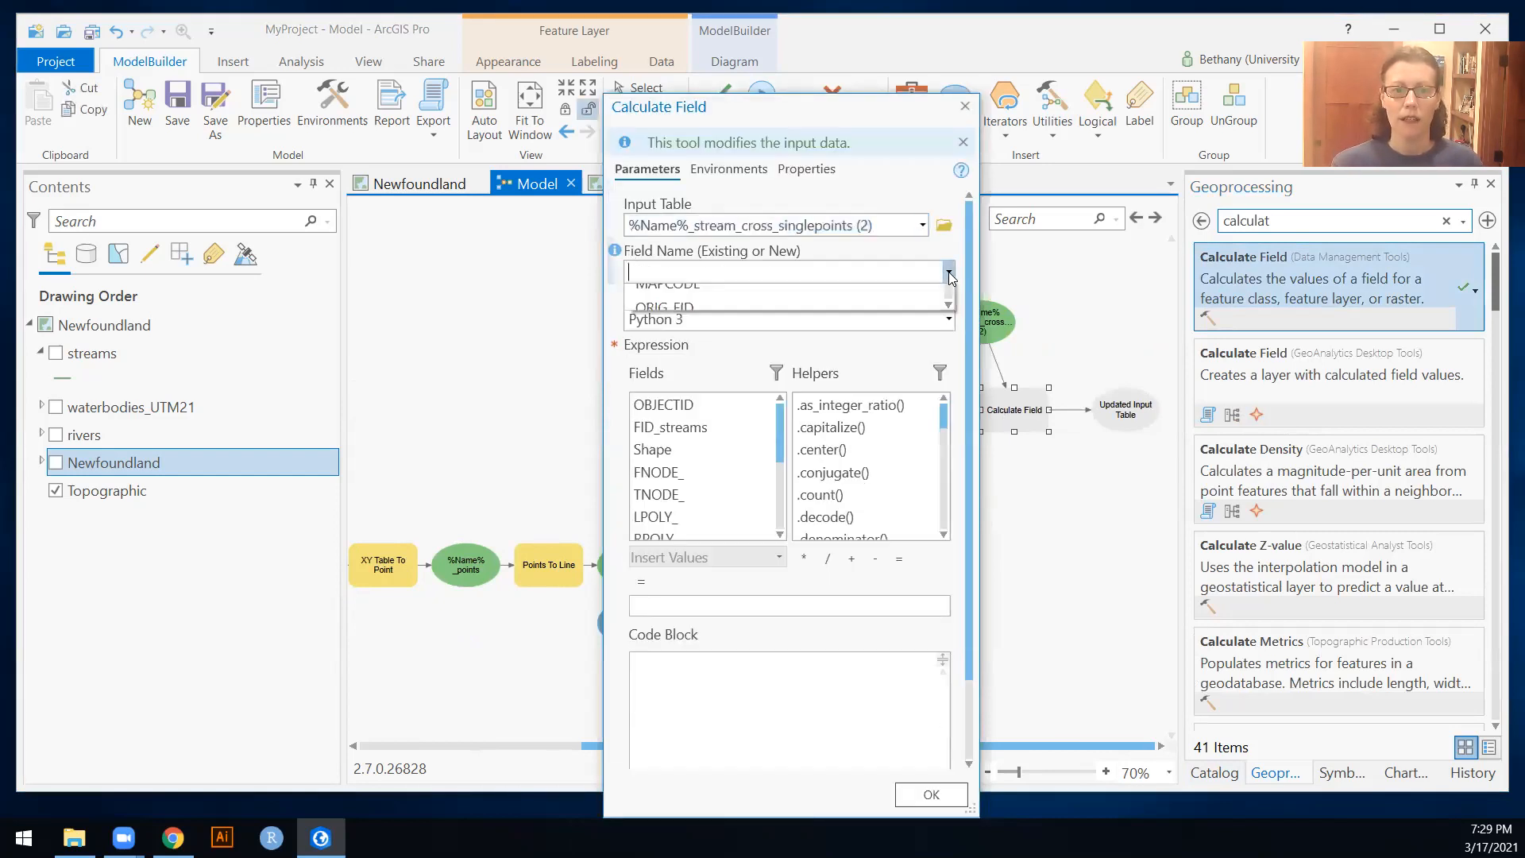
scroll(960, 395, "down", 1)
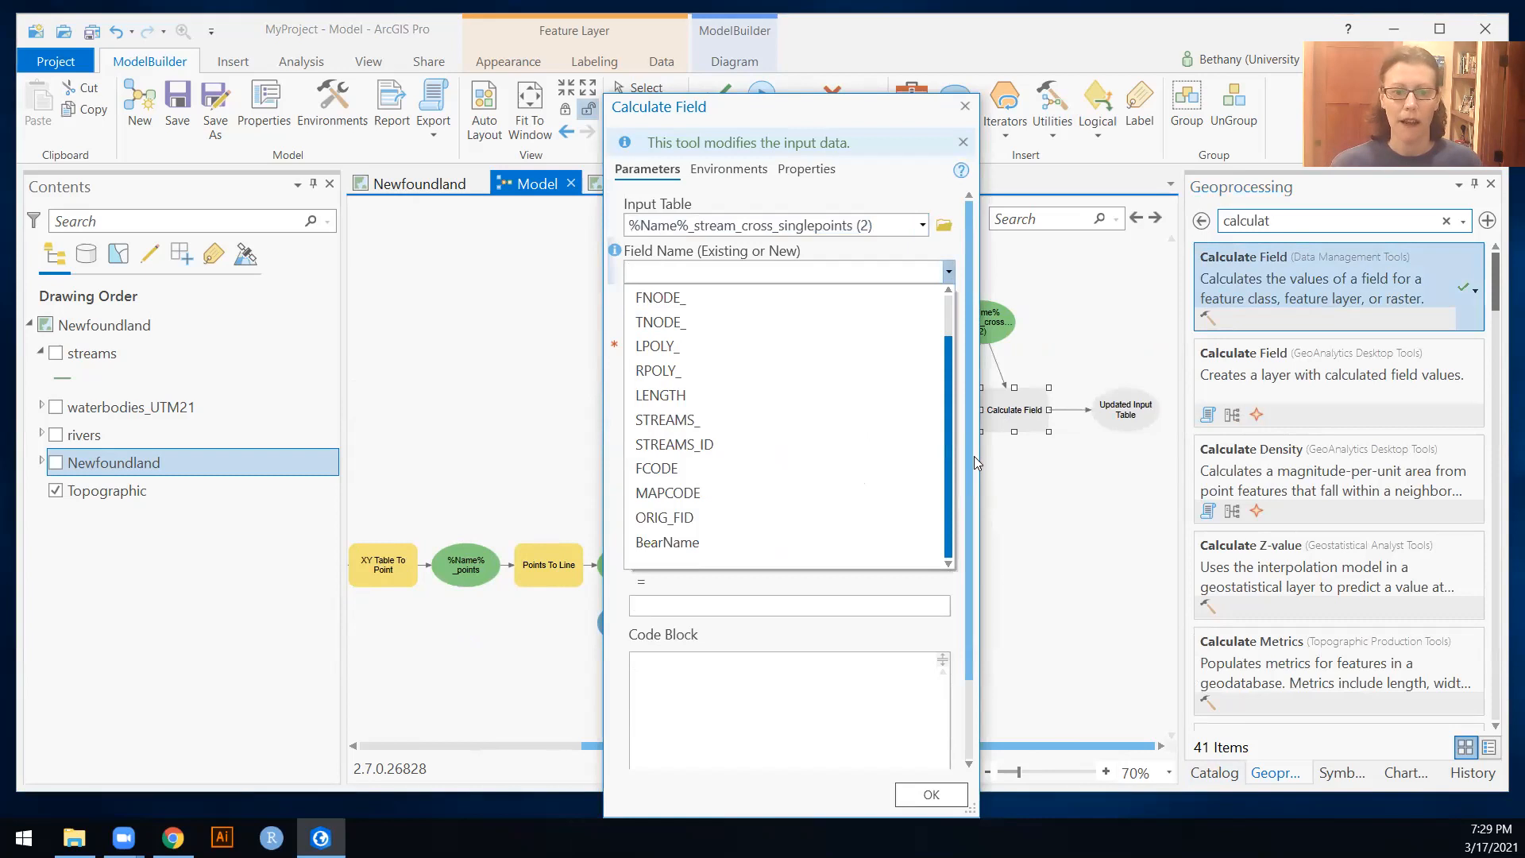
left_click(695, 545)
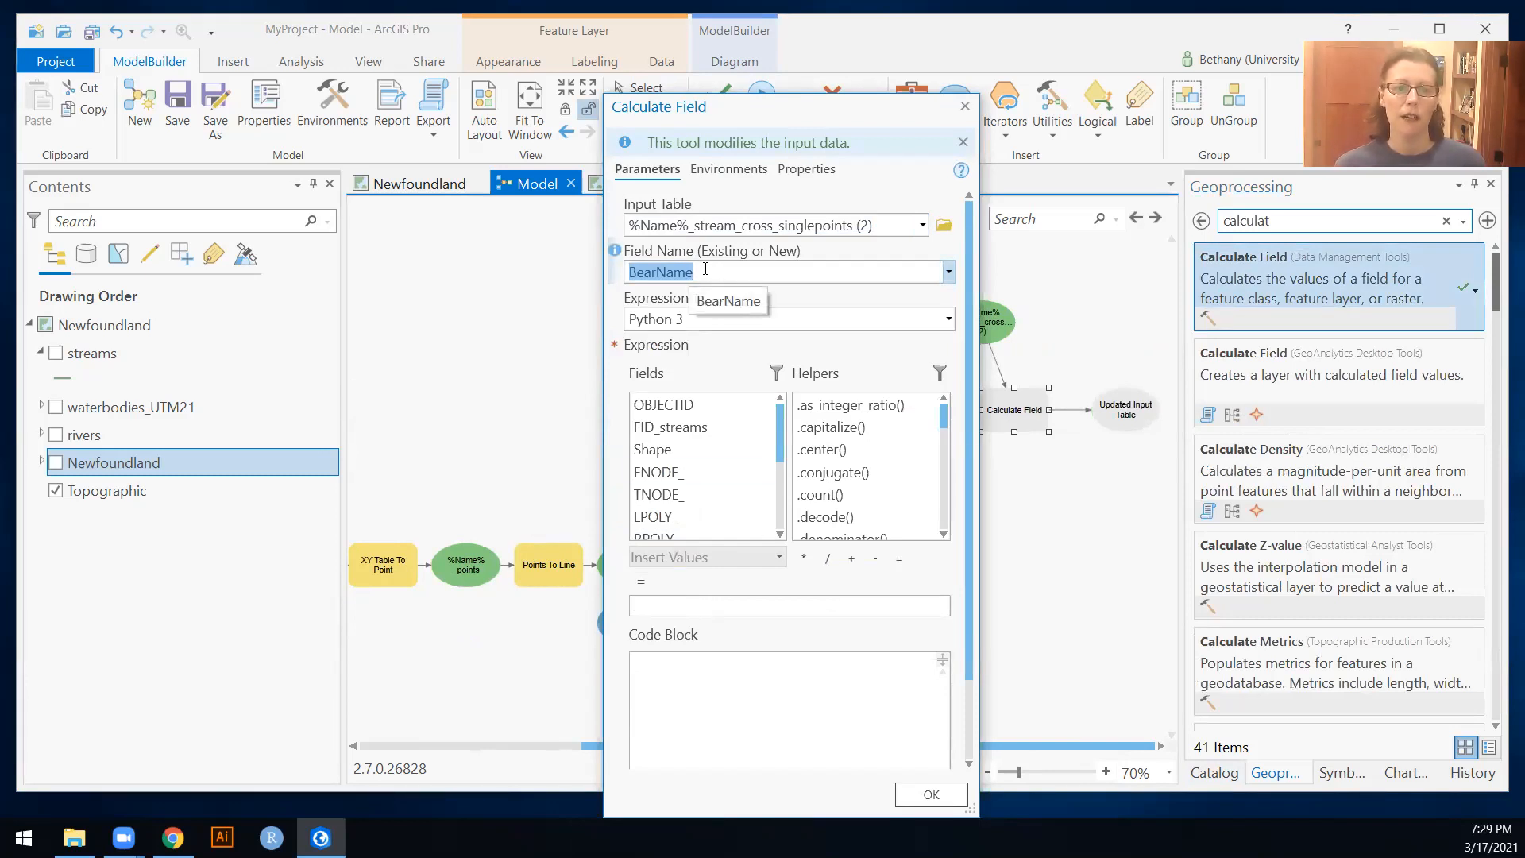
left_click(657, 610)
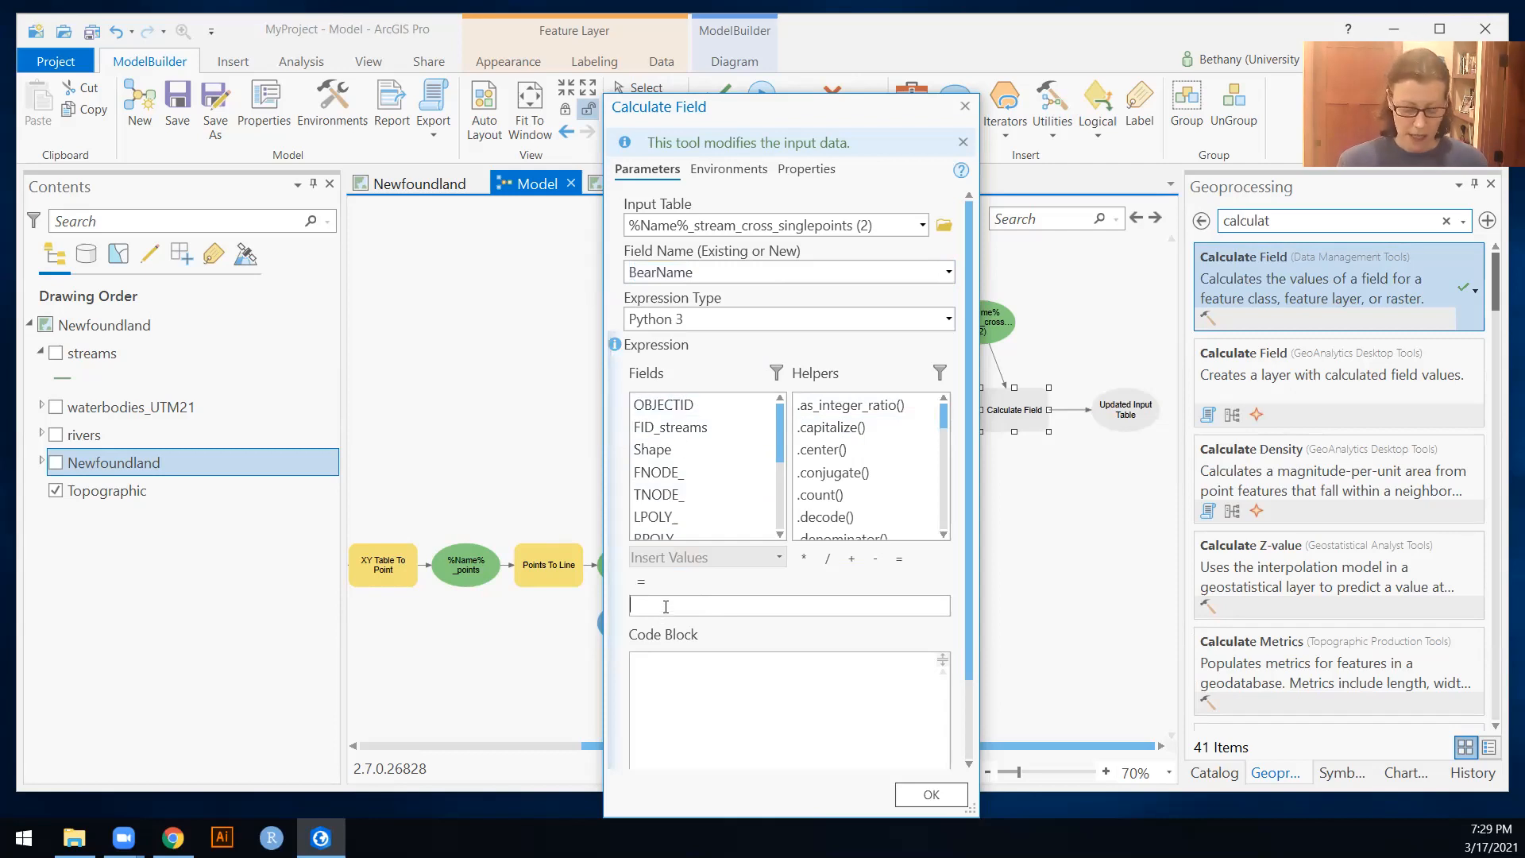
type("\"%")
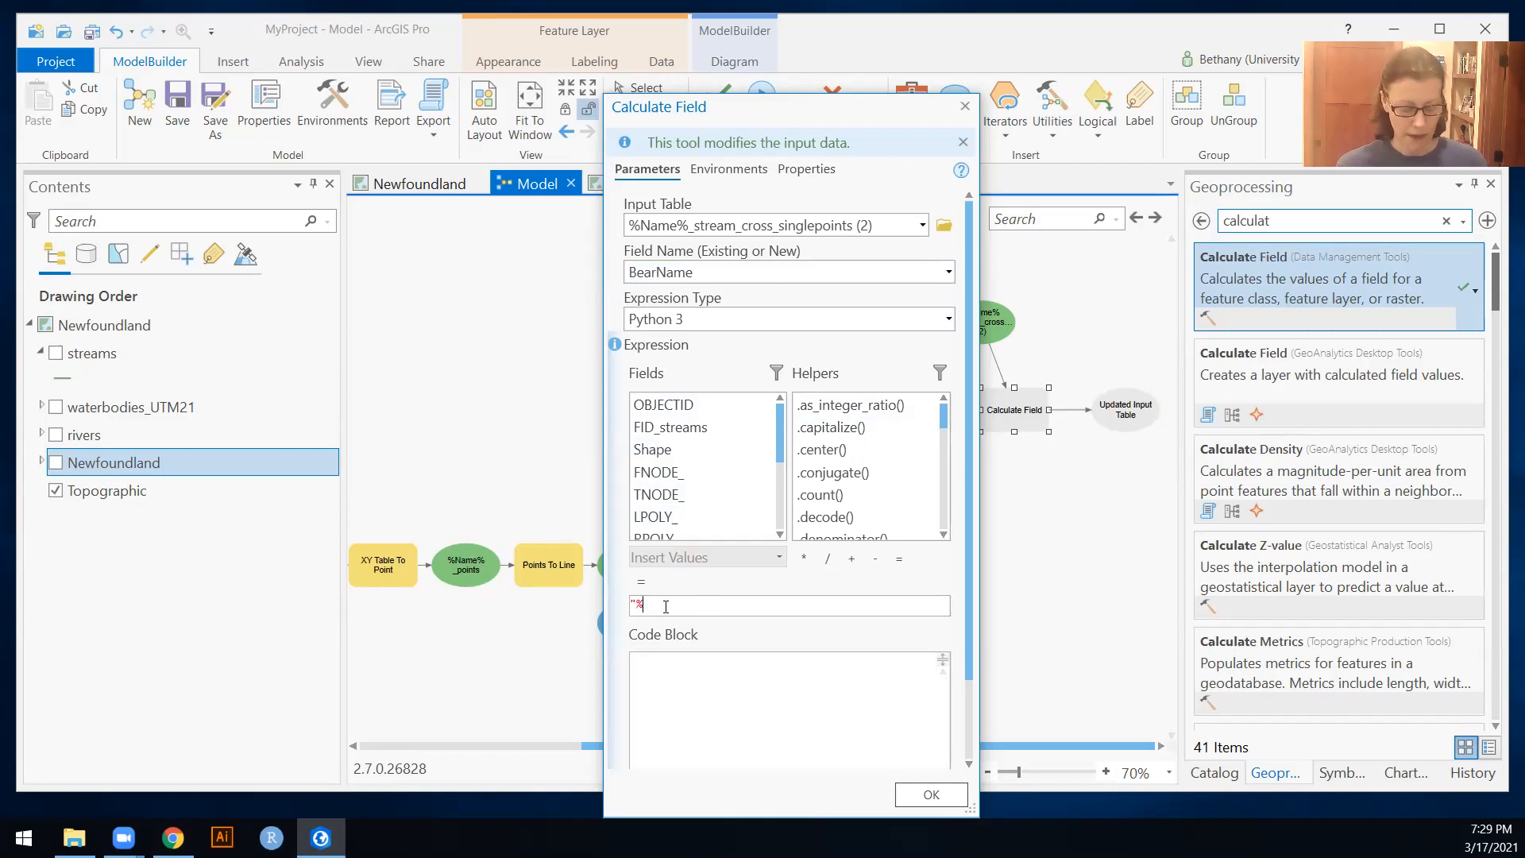
type("Name%")
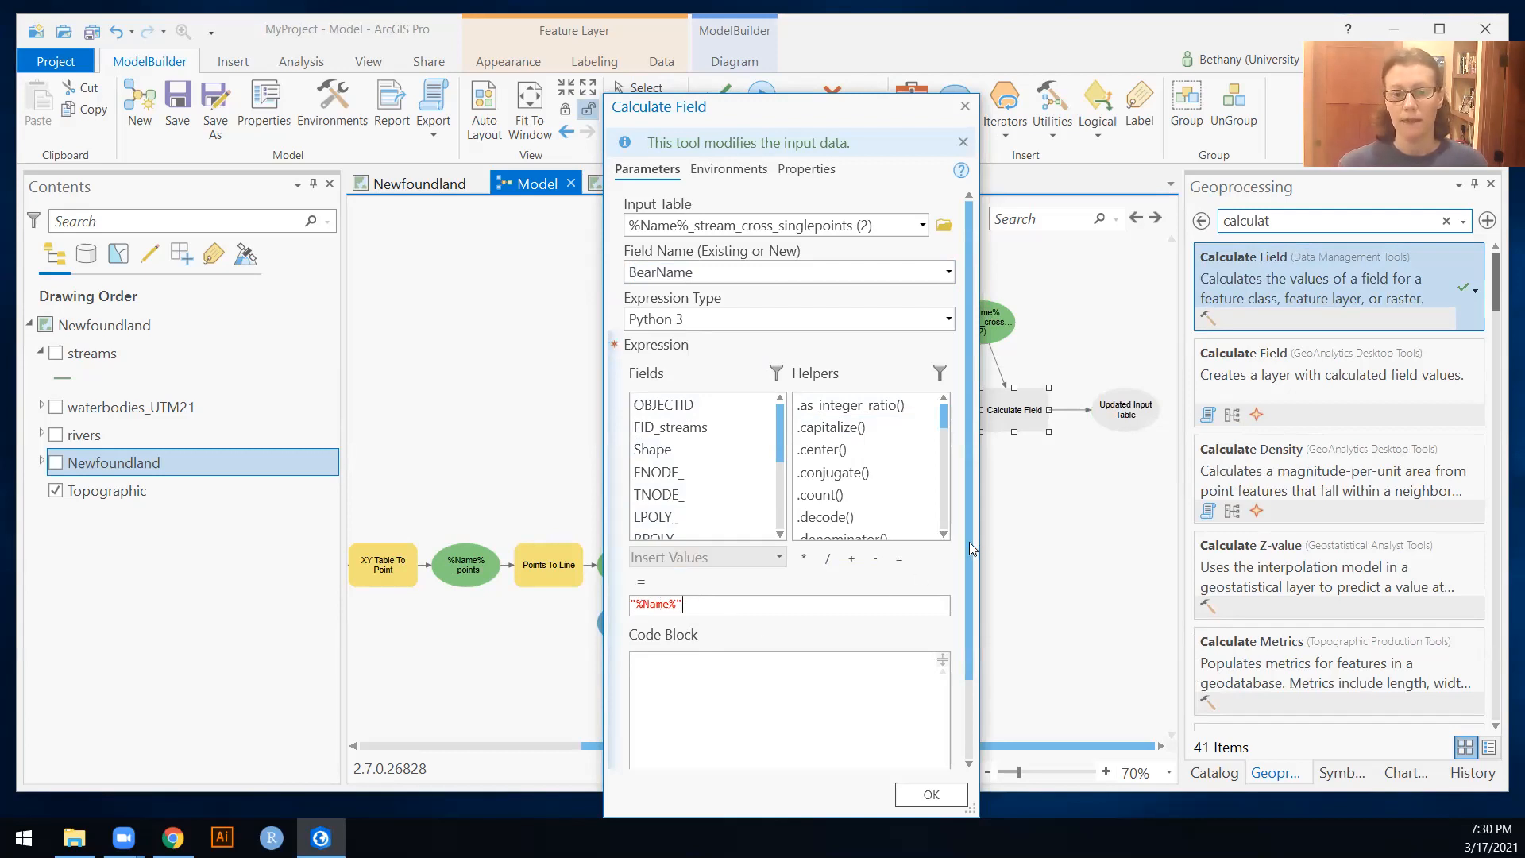
left_click_drag(969, 542, 972, 673)
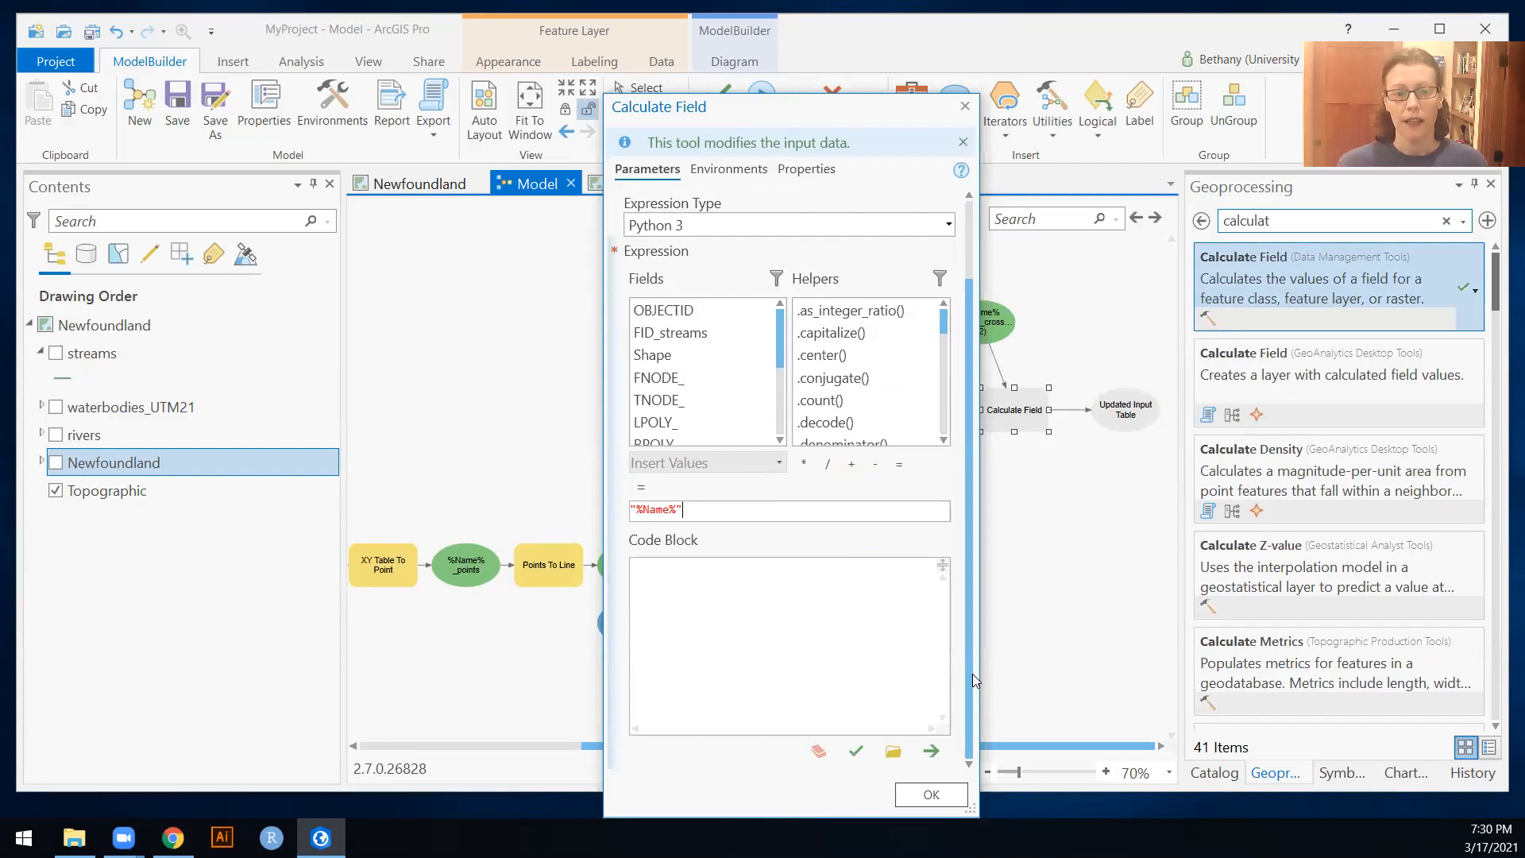
left_click(942, 794)
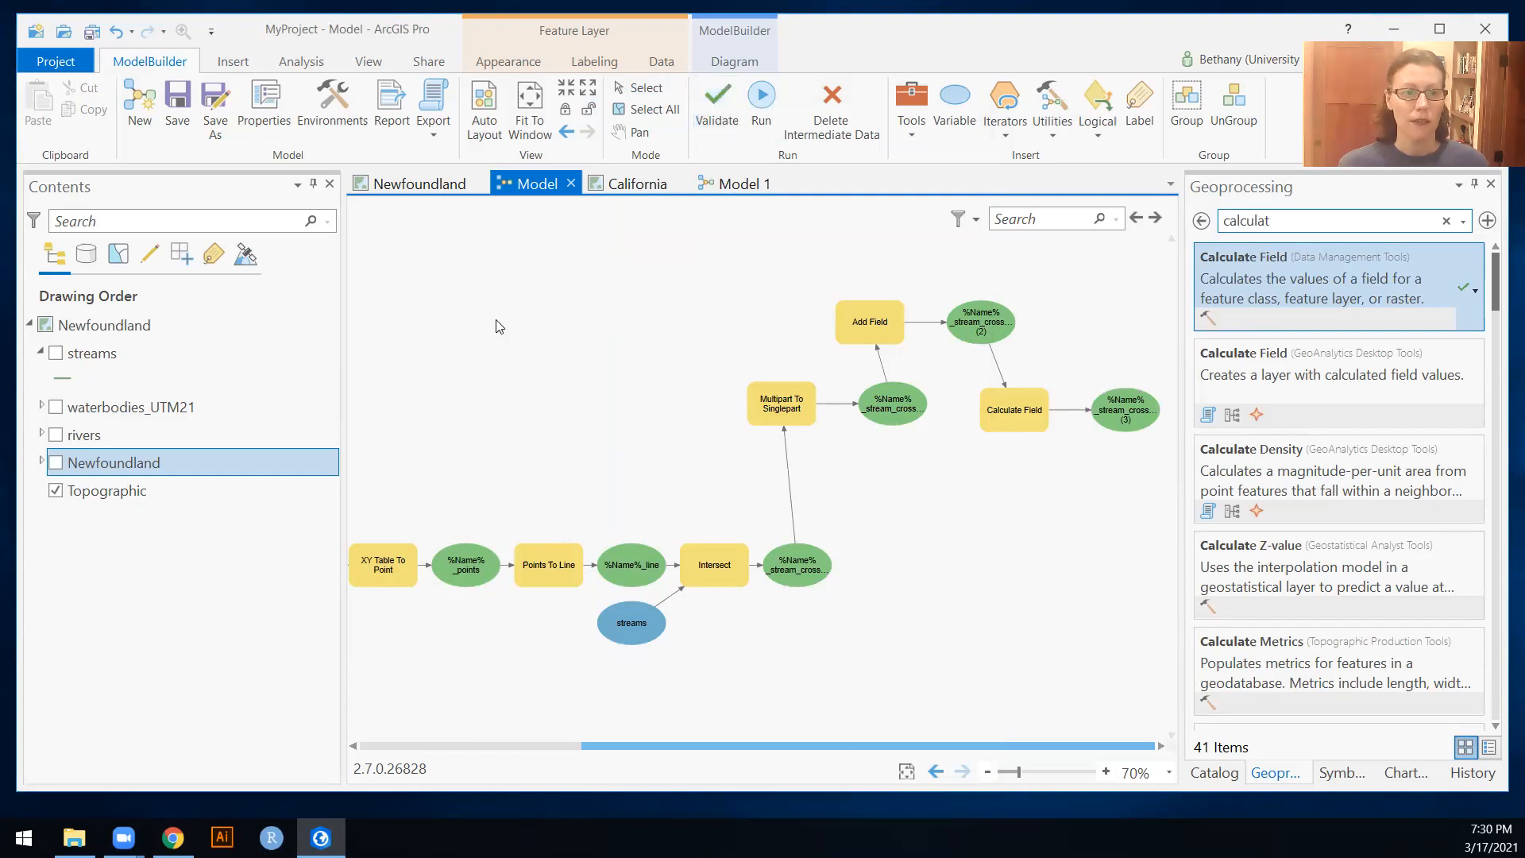
Apply an automatic layout to the model diagram and set the Geoprocessing pane to auto-hide.
left_click(486, 111)
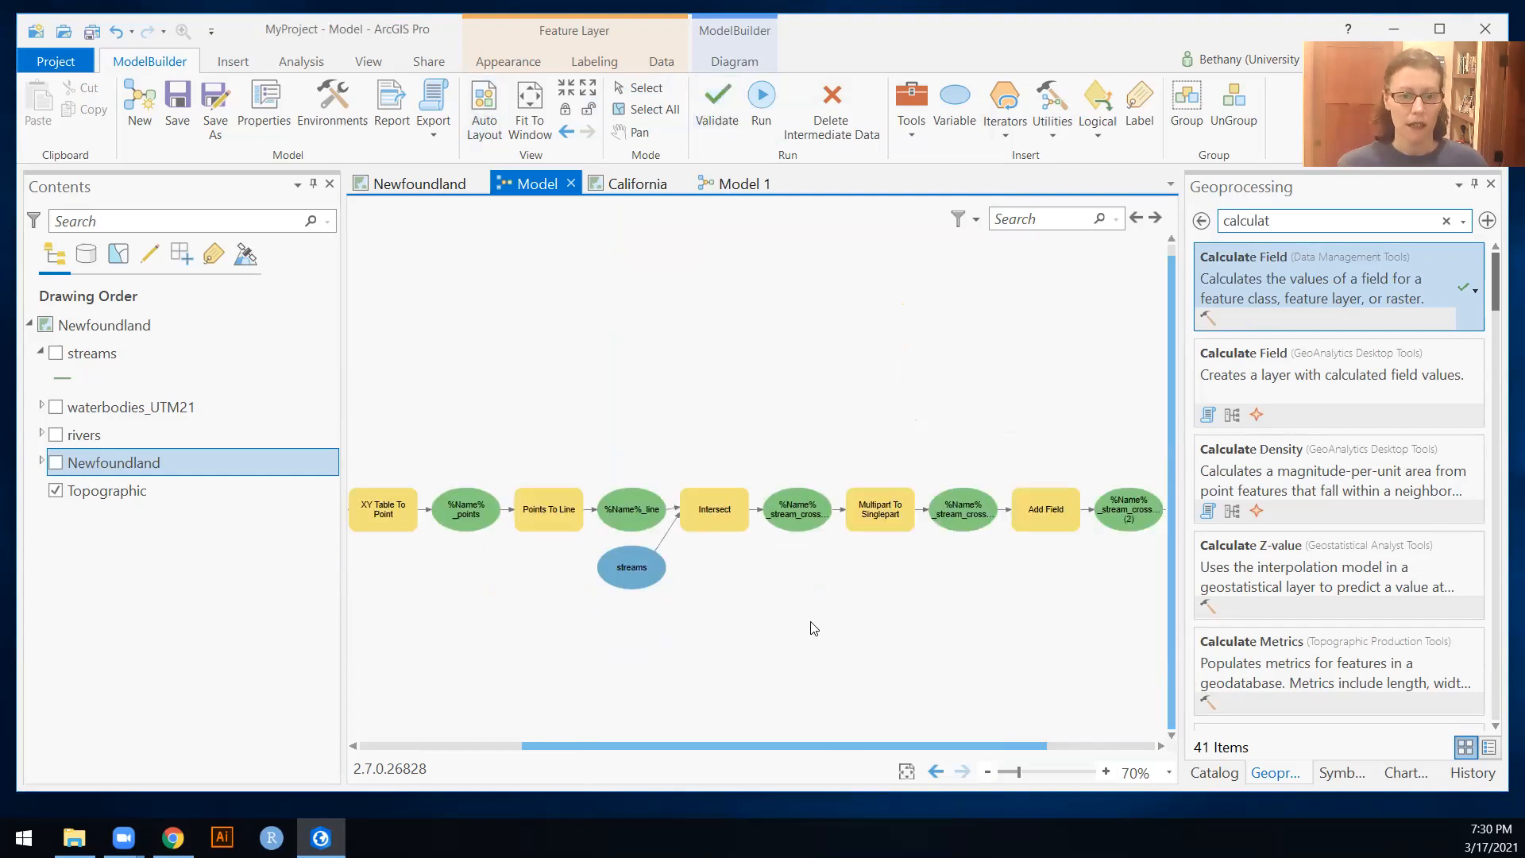
scroll(811, 627, "down", 2)
scroll(814, 628, "down", 1)
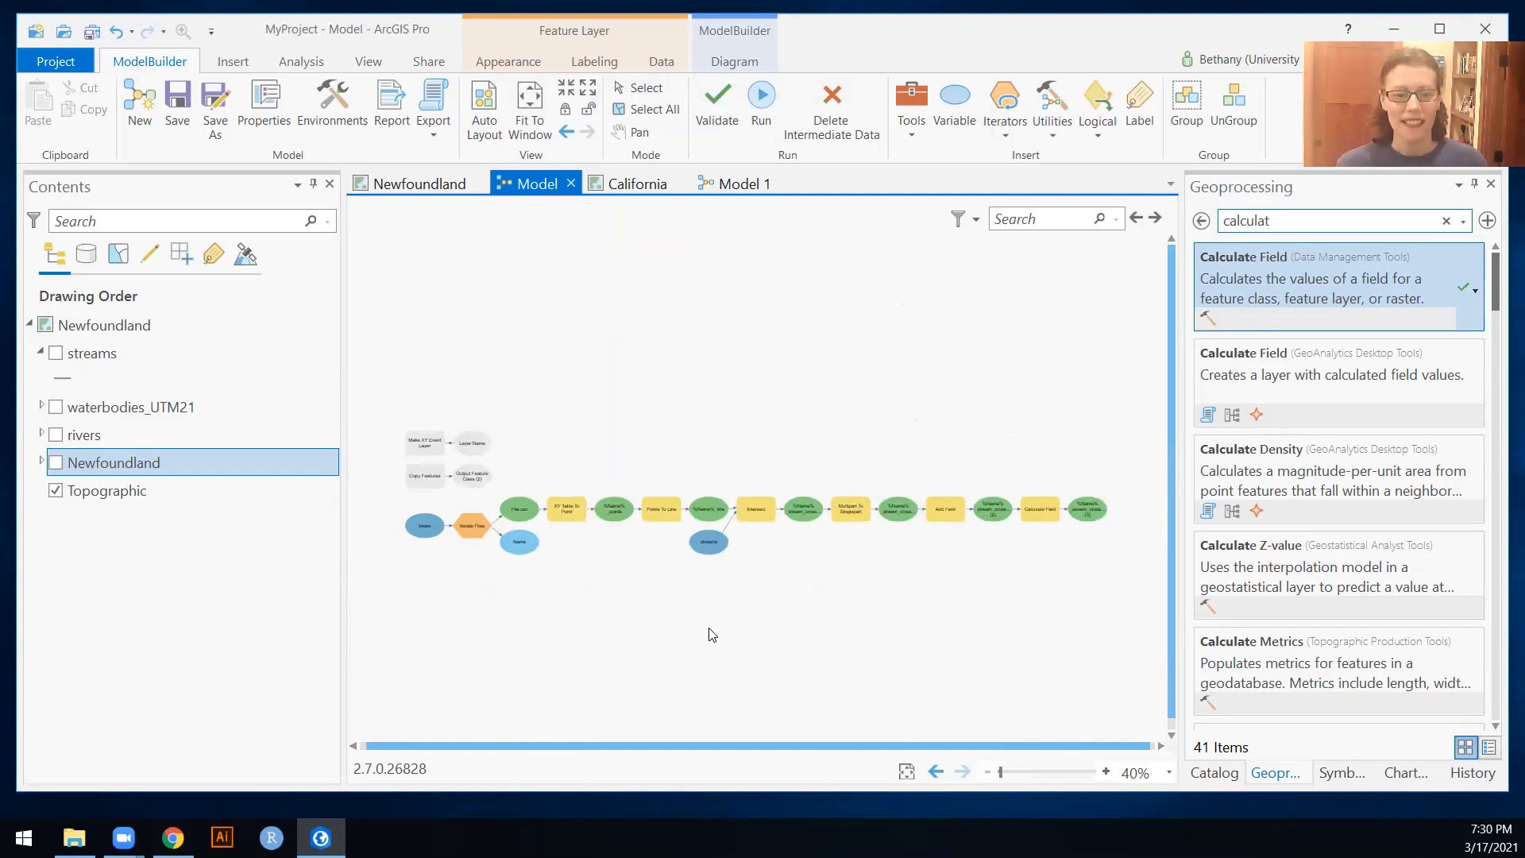
scroll(709, 633, "up", 1)
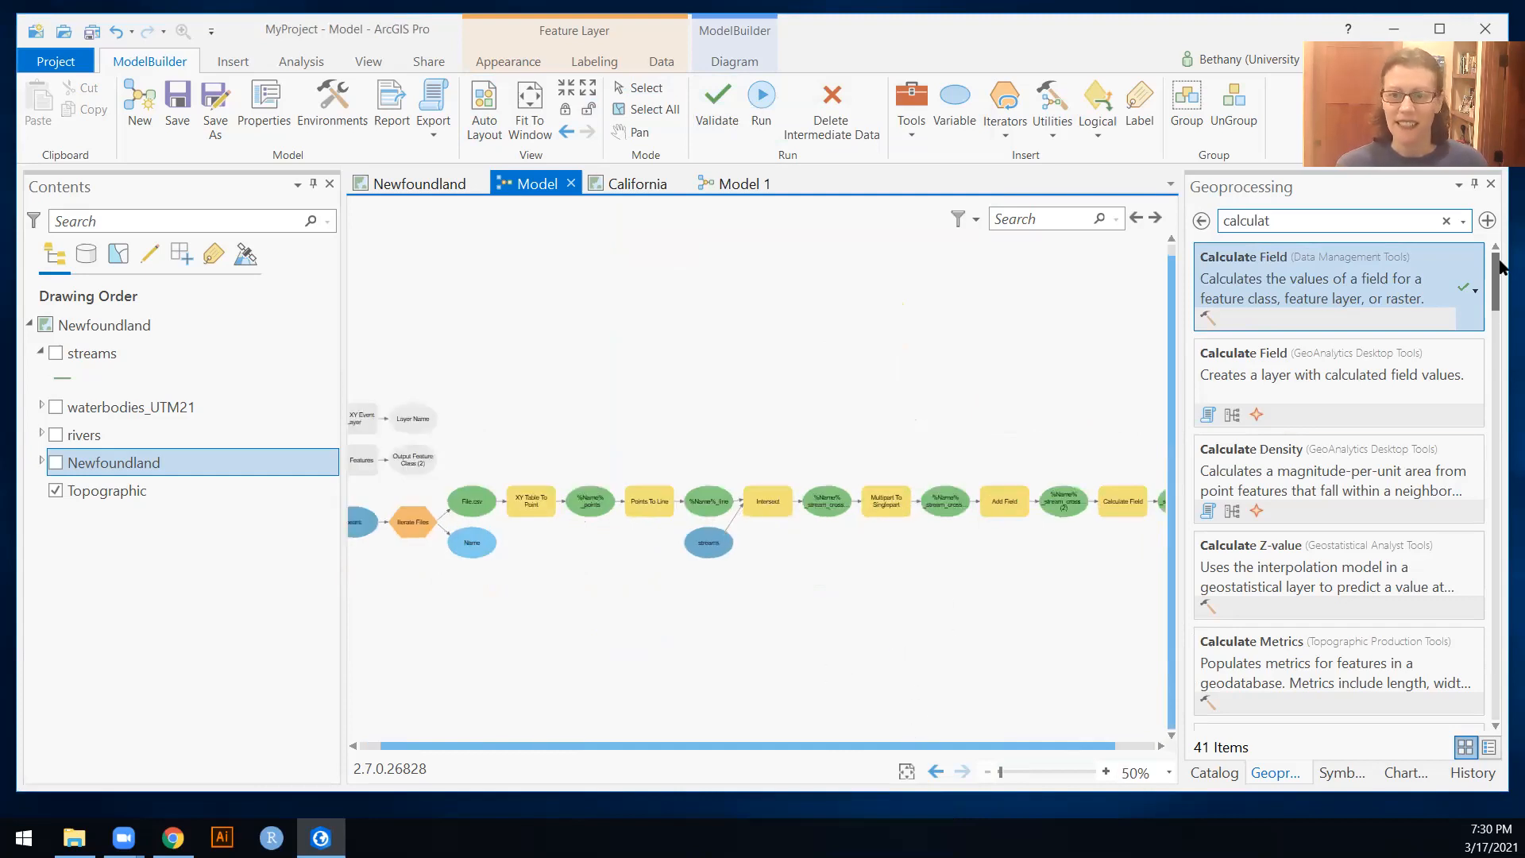
left_click(1474, 184)
scroll(1062, 595, "up", 1)
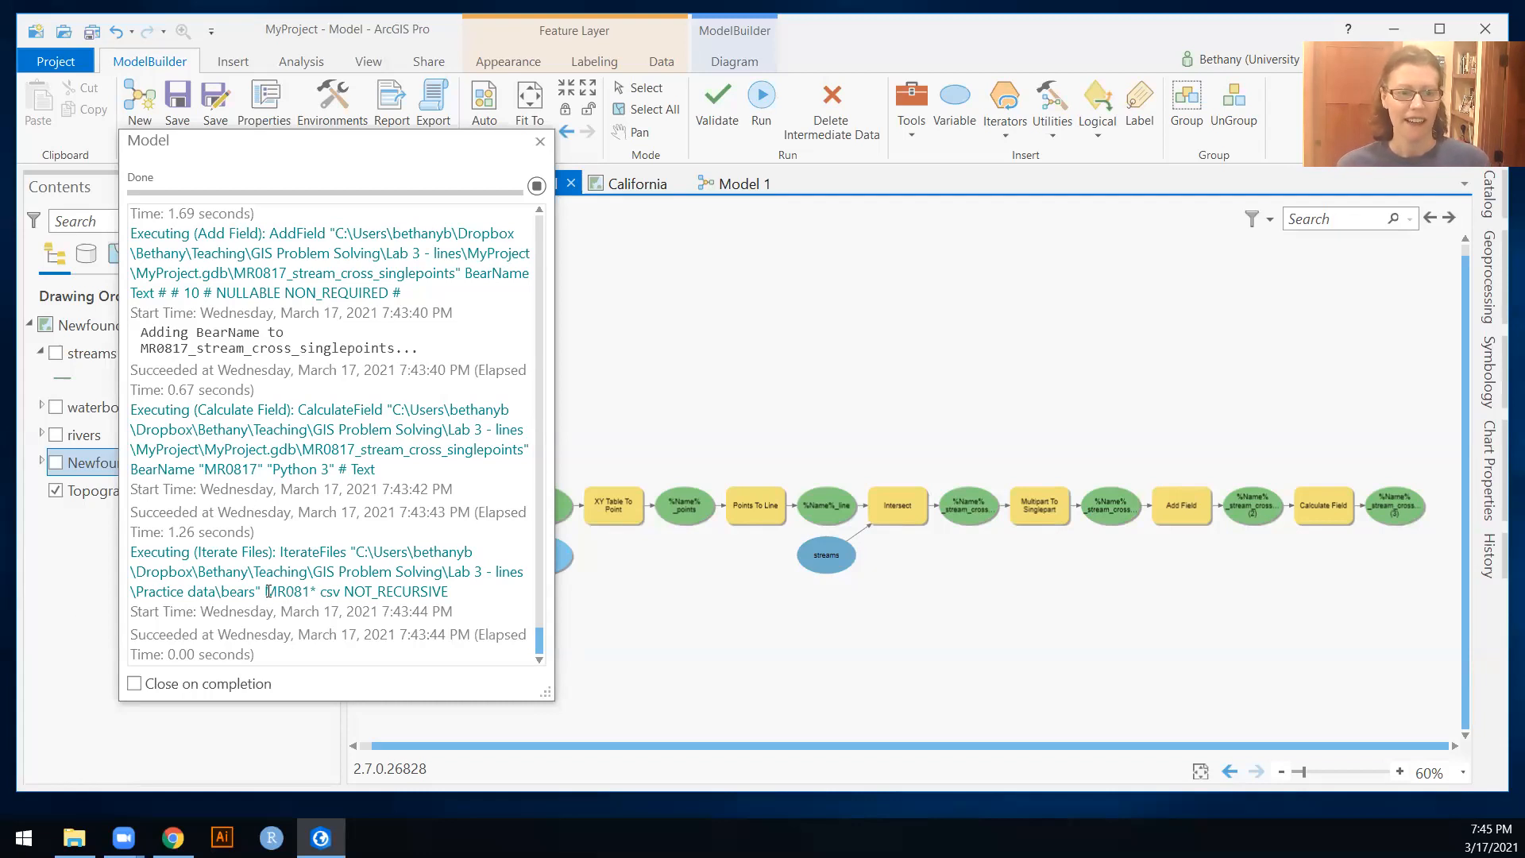
Close the model run report and clear the wildcard filter in Iterate Files.
left_click(540, 141)
double_click(472, 532)
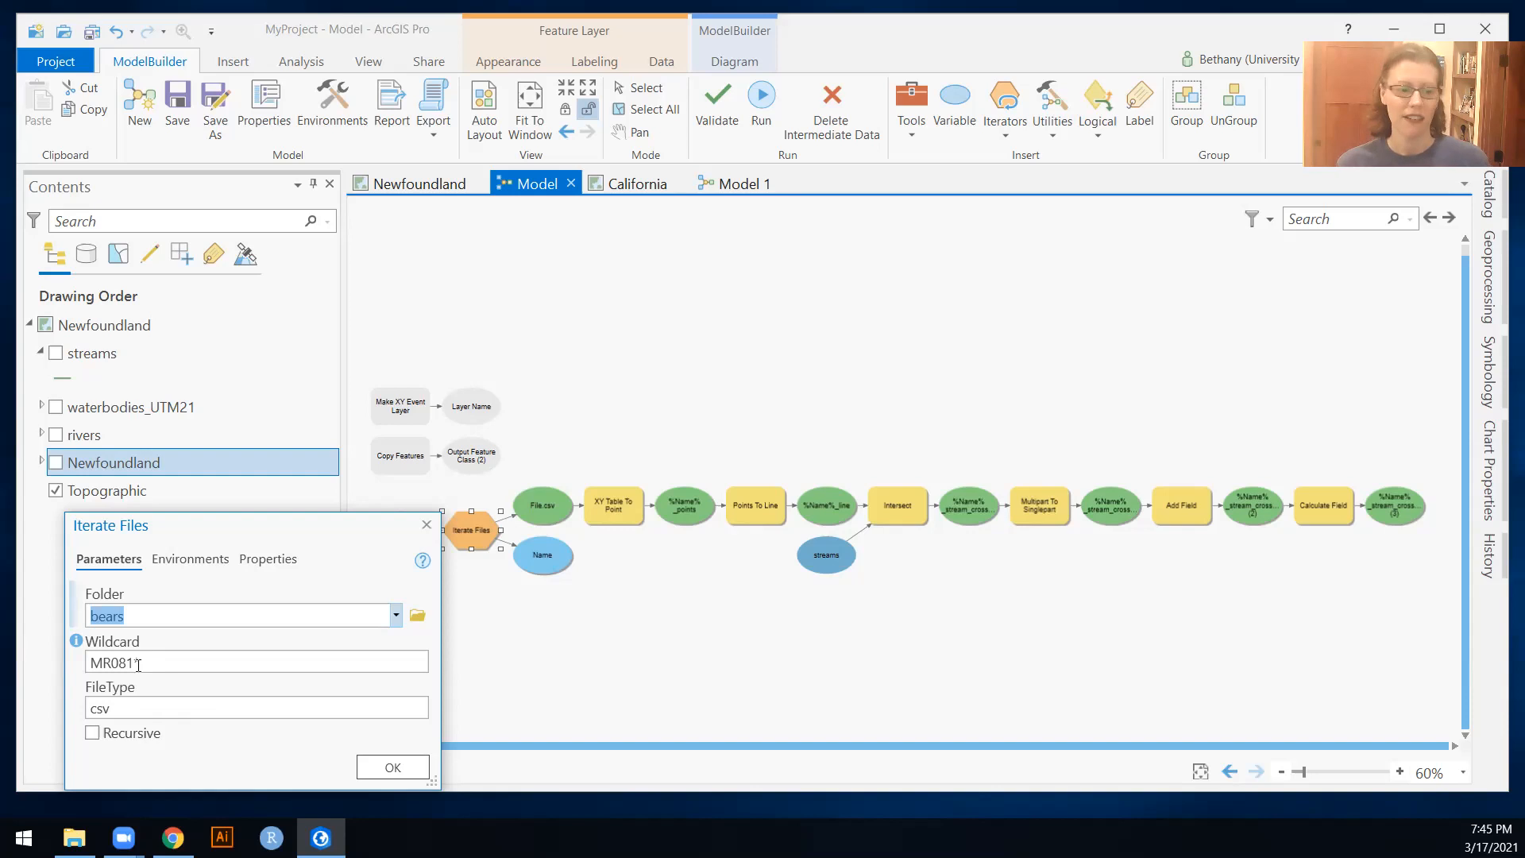
left_click_drag(139, 664, 95, 662)
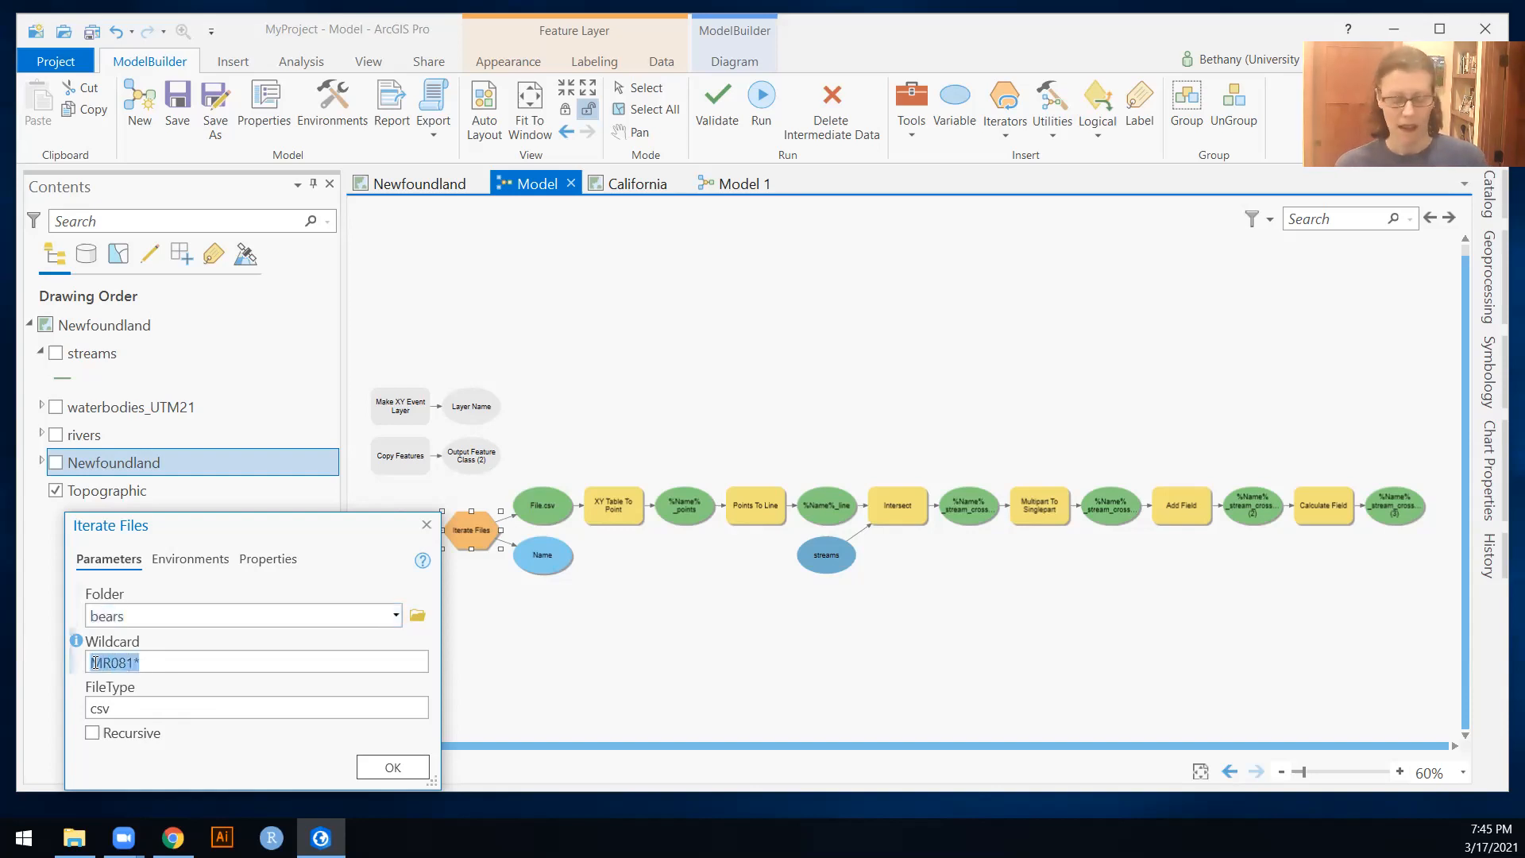
key("BackSpace")
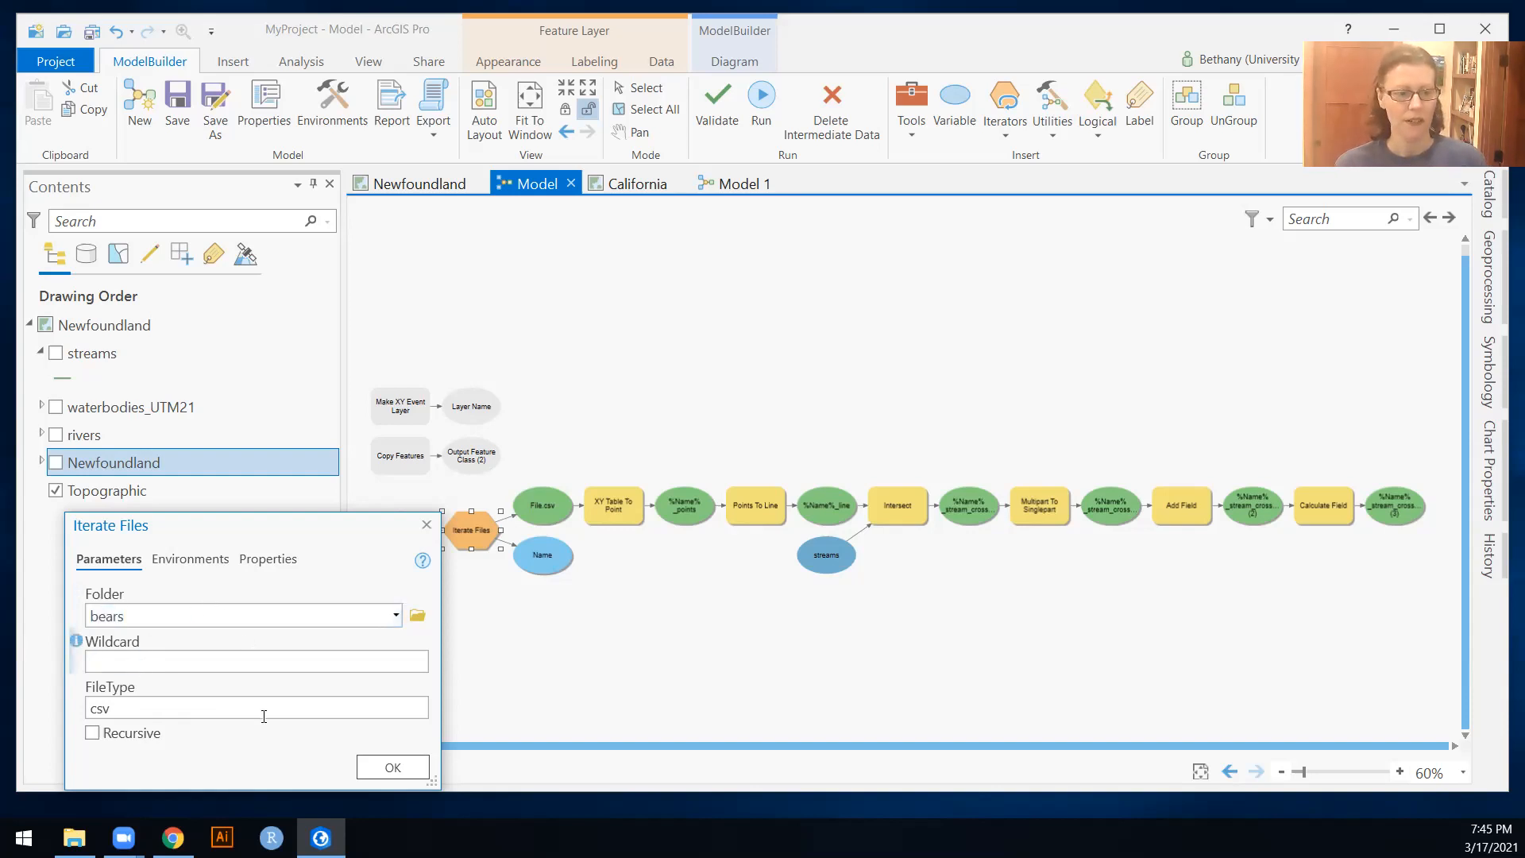
left_click(396, 768)
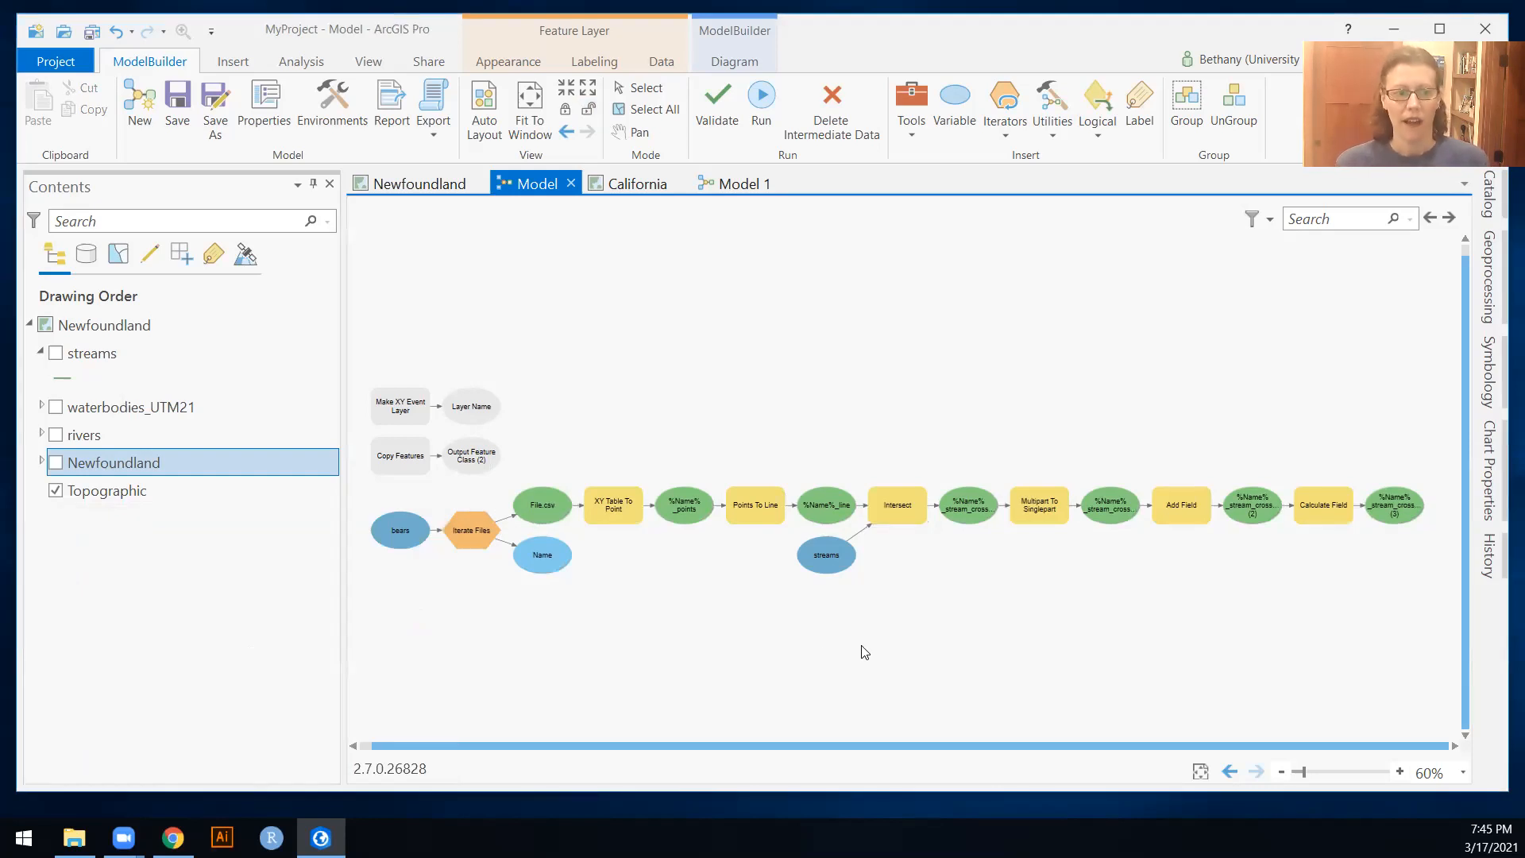
Keep the Catalog pane open and refresh MyProject.gdb in the Lab 3 - lines folder.
left_click(1490, 198)
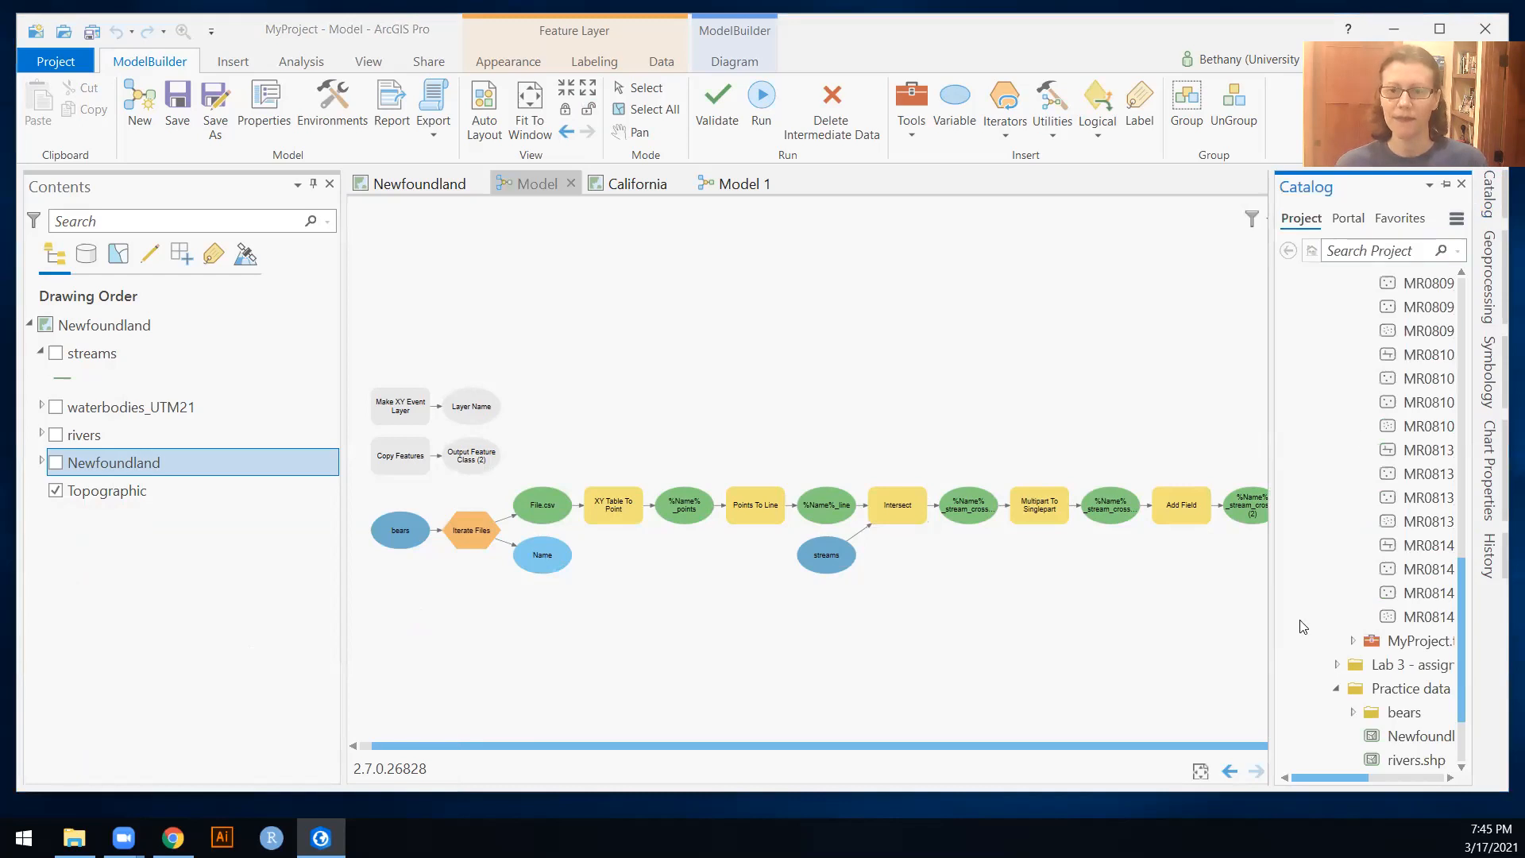
left_click(1446, 184)
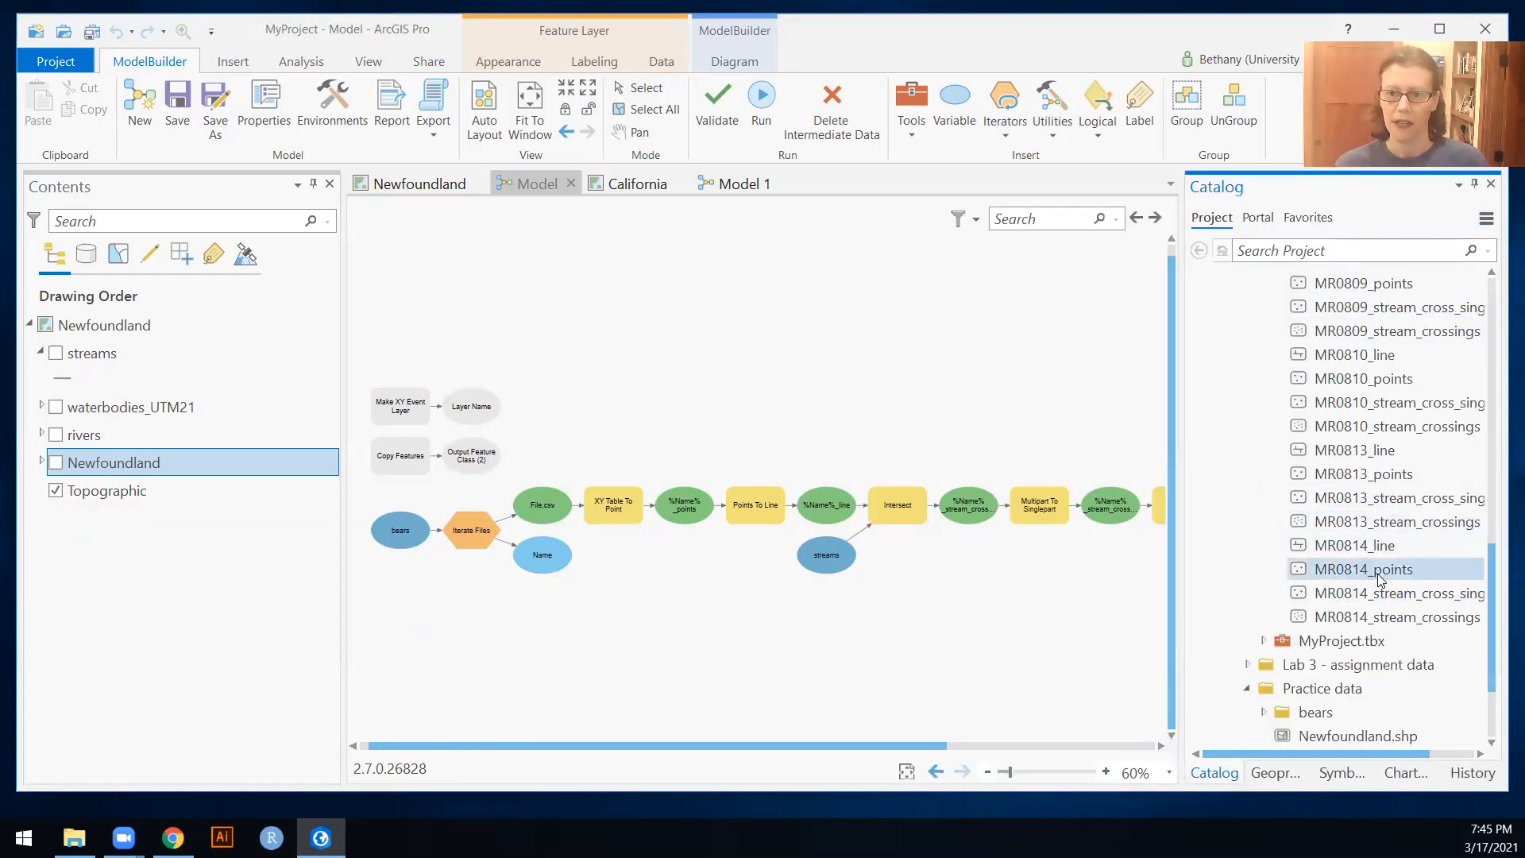
scroll(1380, 580, "up", 1)
scroll(1380, 579, "up", 1)
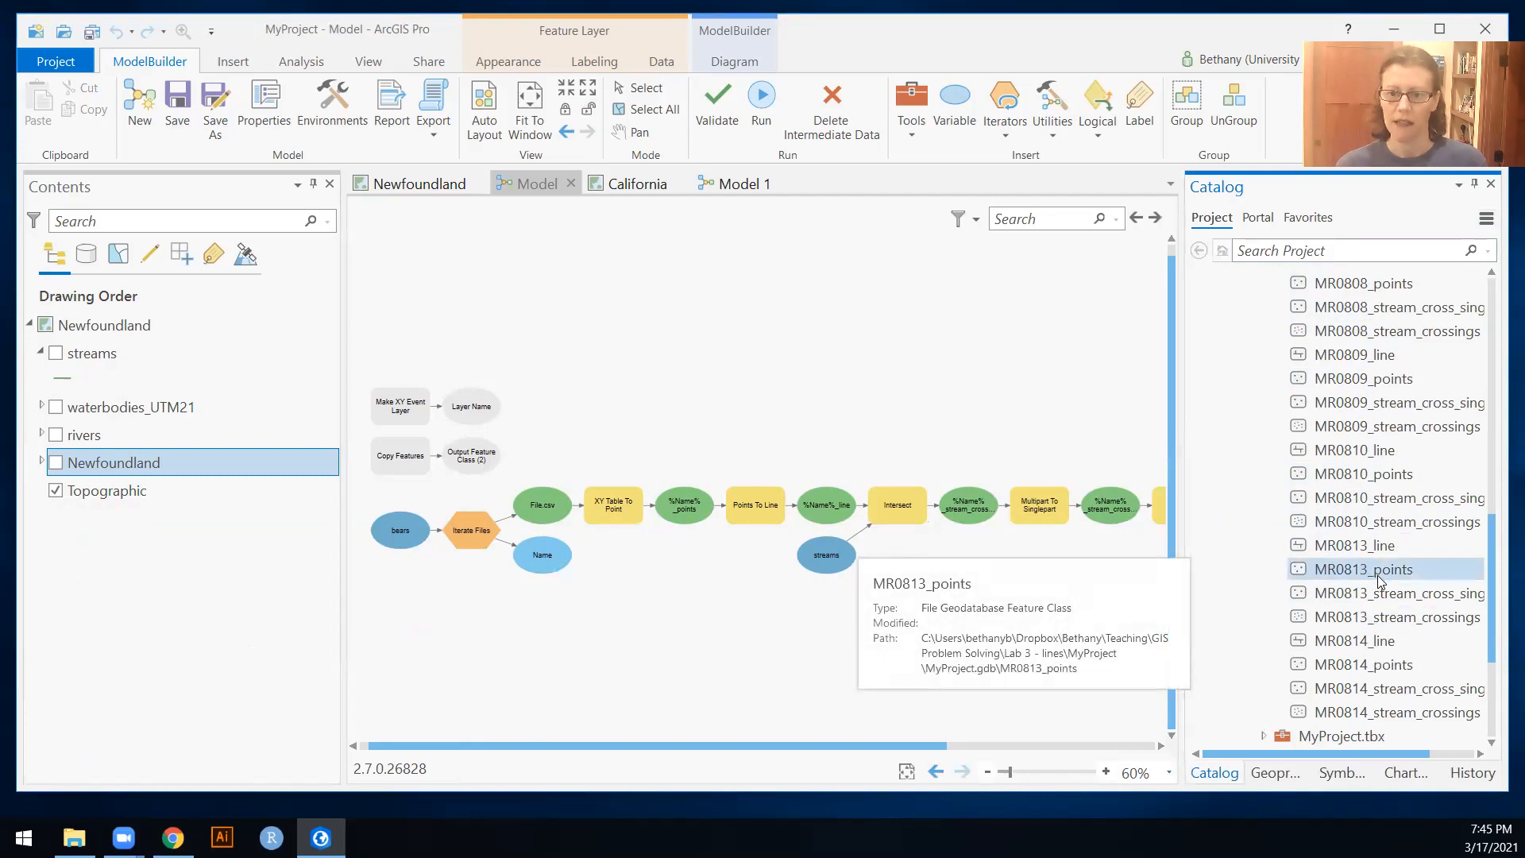
scroll(1378, 575, "up", 8)
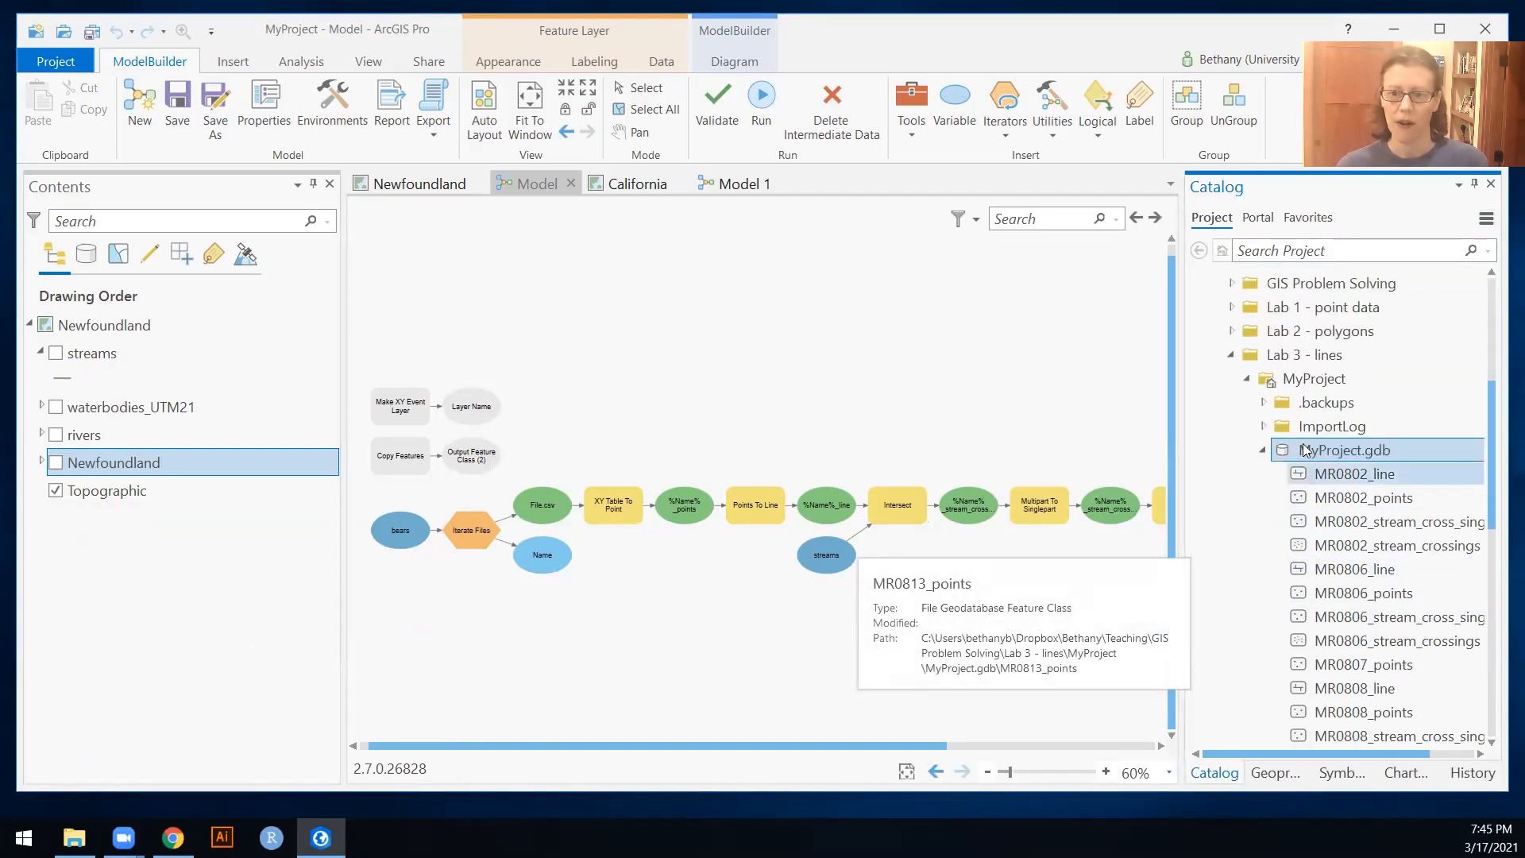
right_click(1345, 451)
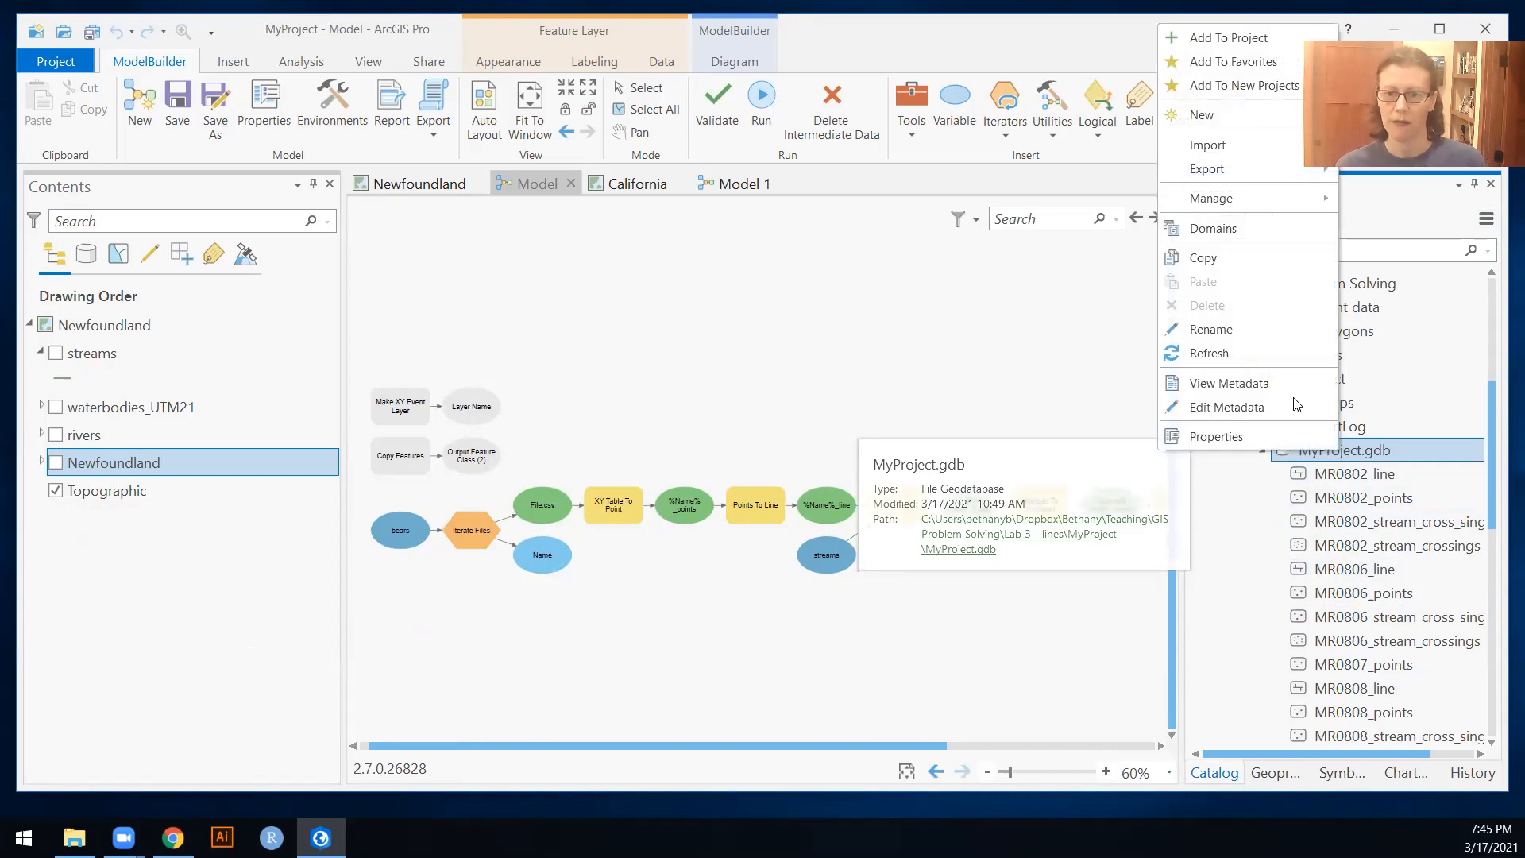
left_click(1252, 346)
Add the MR0802_line feature class from MyProject.gdb to the Newfoundland map.
left_click(407, 184)
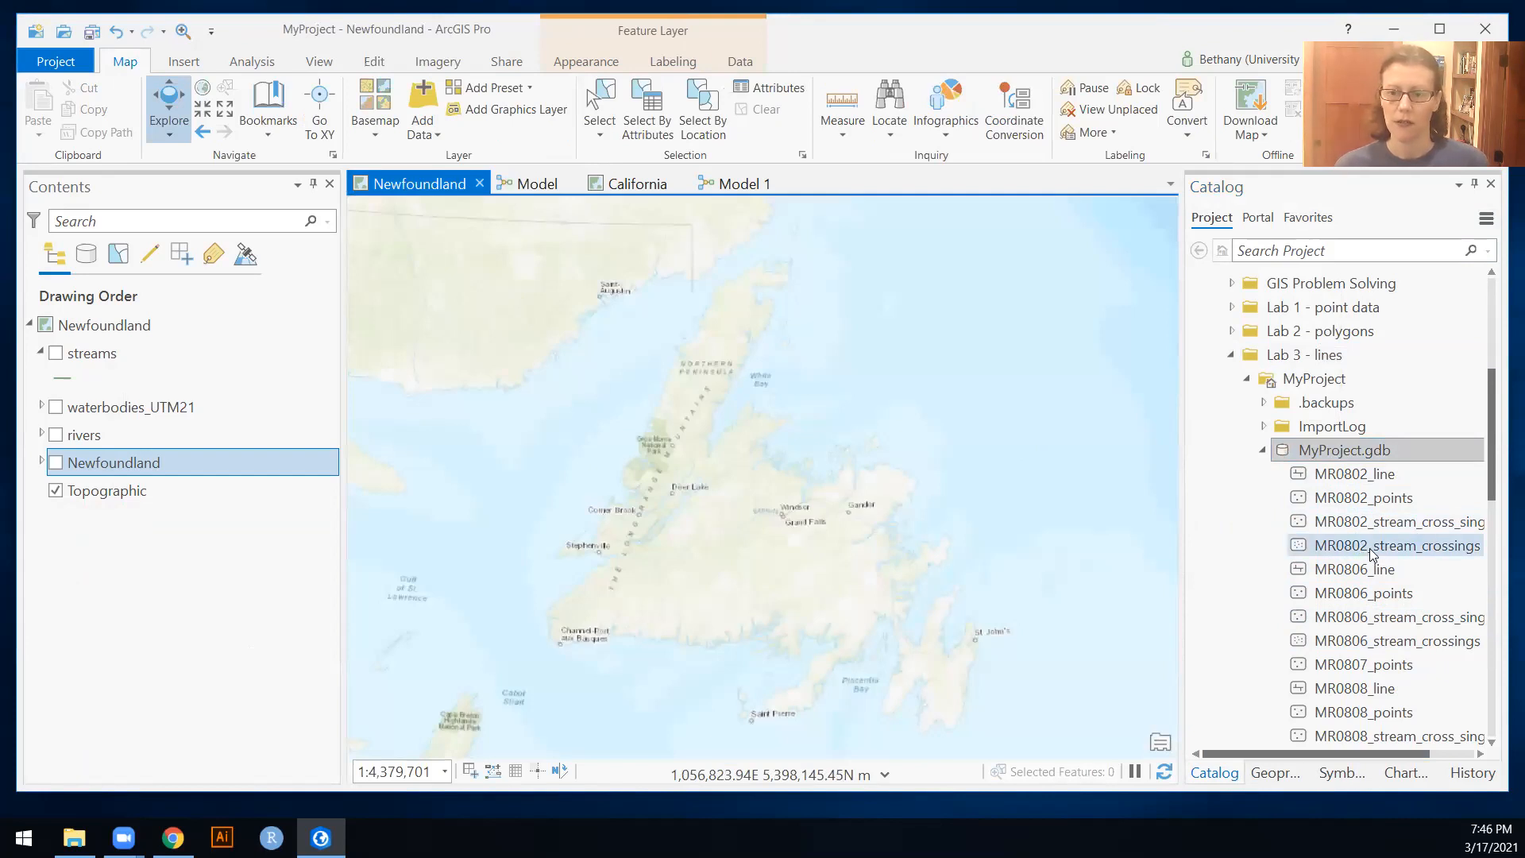
mouse_move(1372, 554)
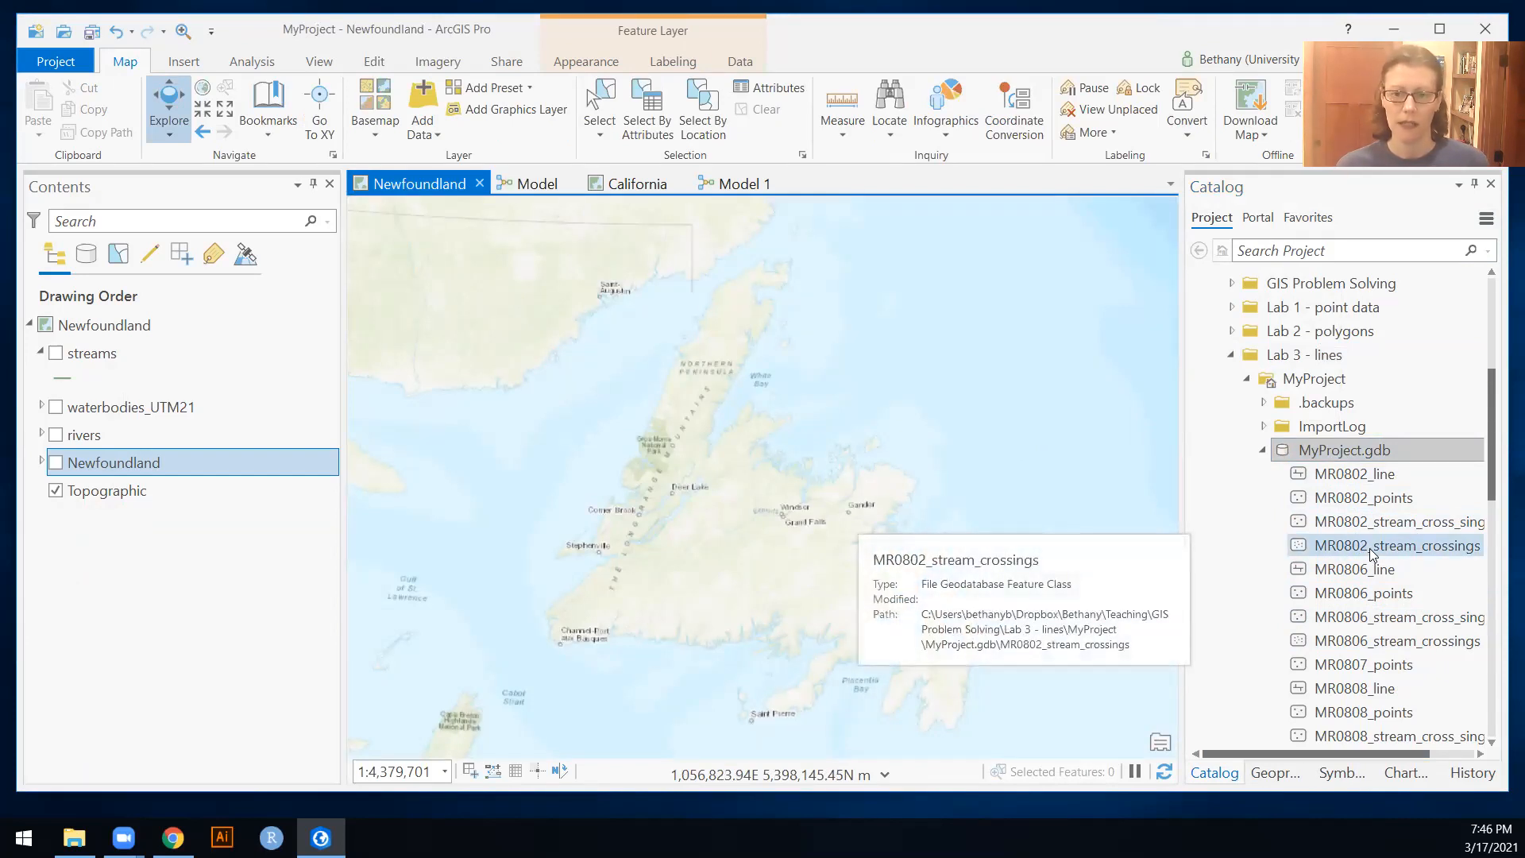
mouse_move(1360, 482)
mouse_move(1360, 482)
left_mouse_down()
mouse_move(834, 623)
mouse_move(717, 613)
left_mouse_up()
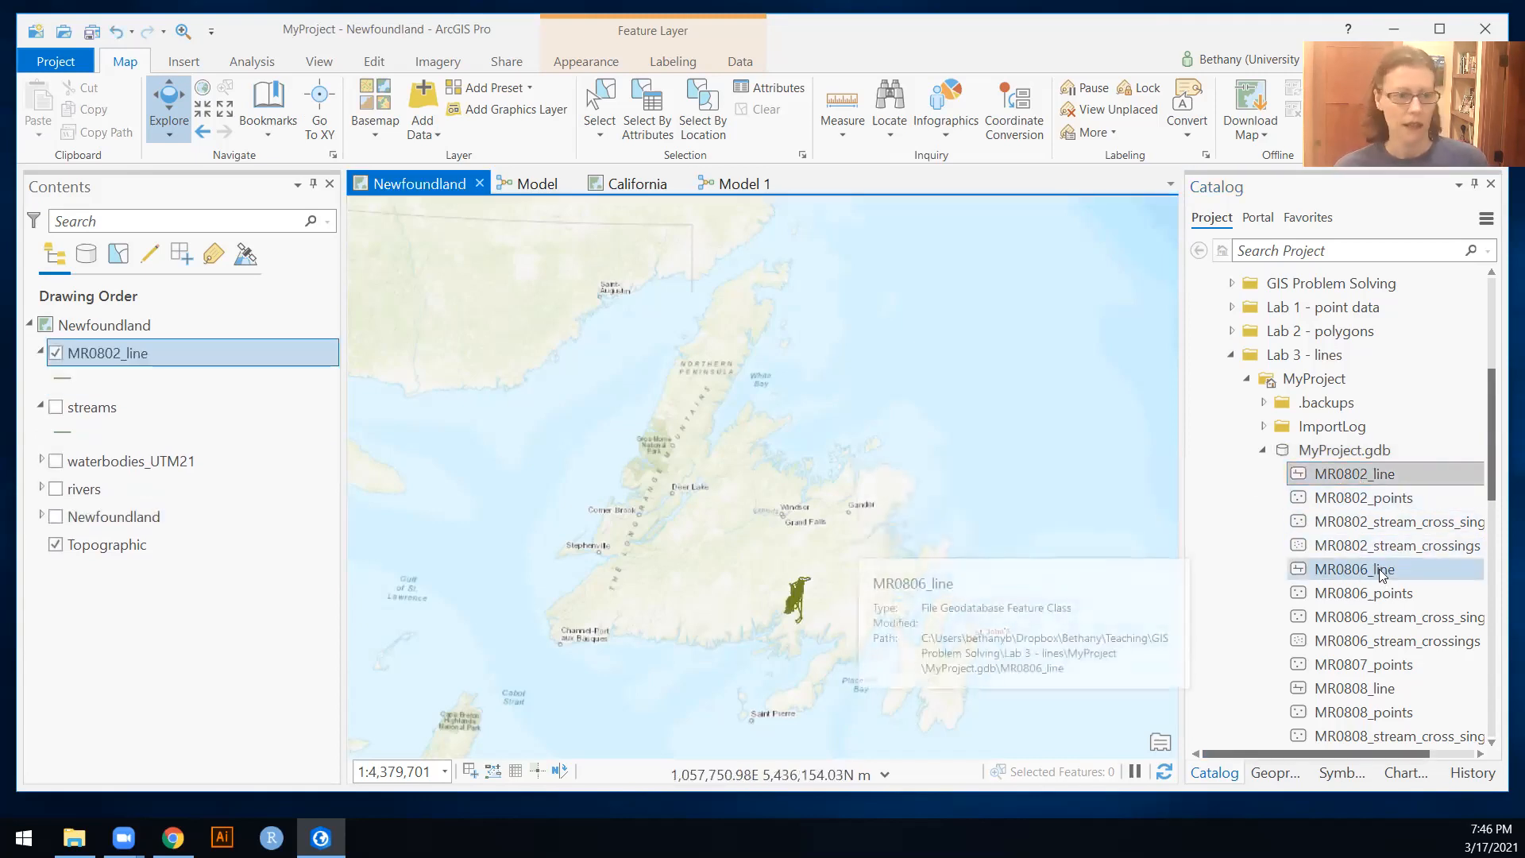
Turn on the streams layer and change its line color to blue to compare it with the MR0802 track.
left_click(56, 410)
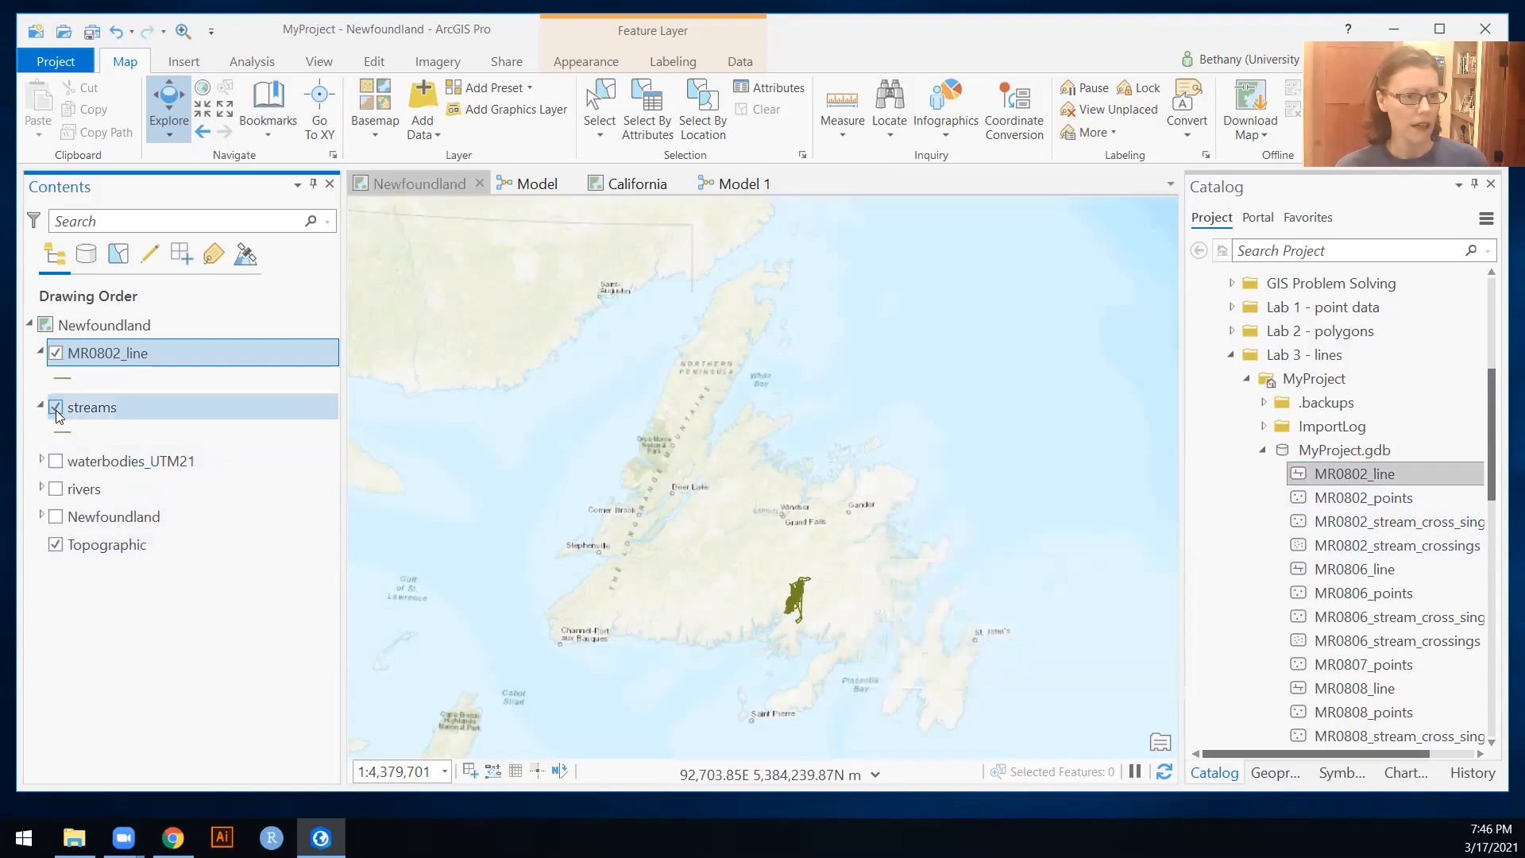
left_click(62, 432)
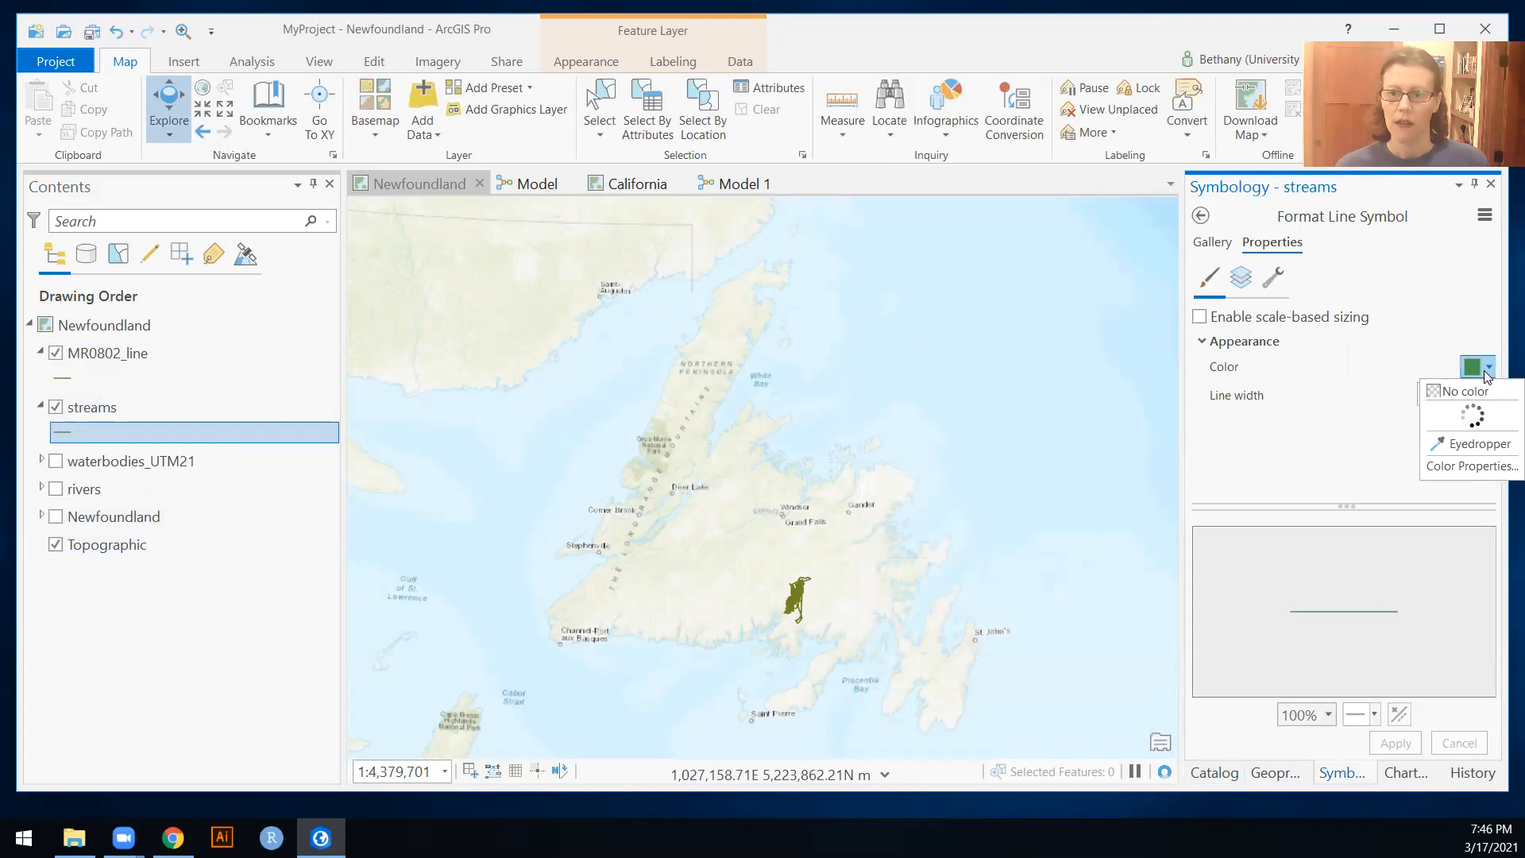
left_click(1484, 369)
left_click(1468, 475)
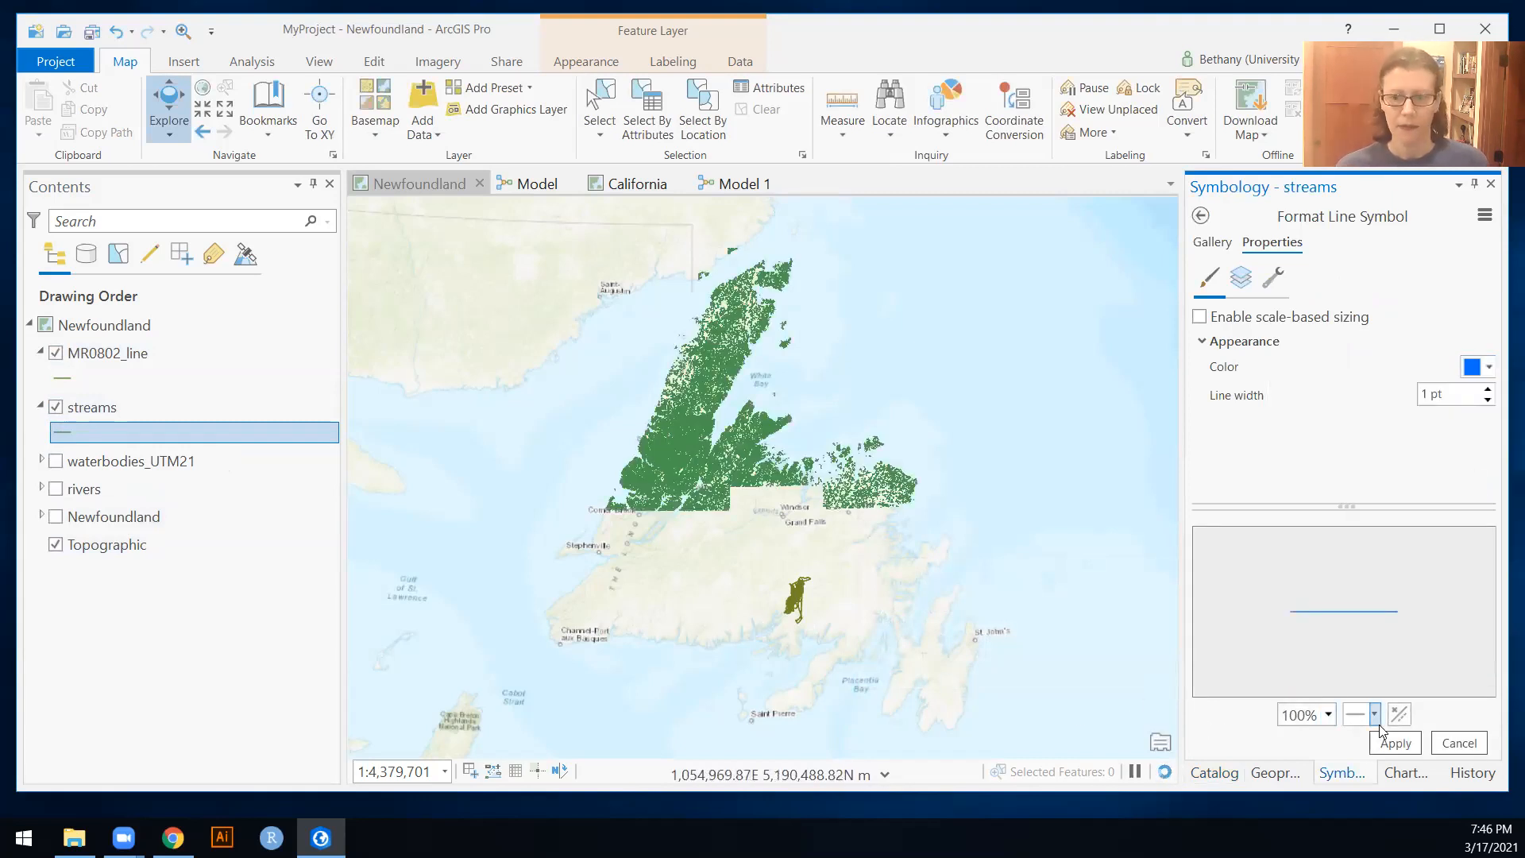
left_click(1398, 744)
scroll(820, 628, "up", 6)
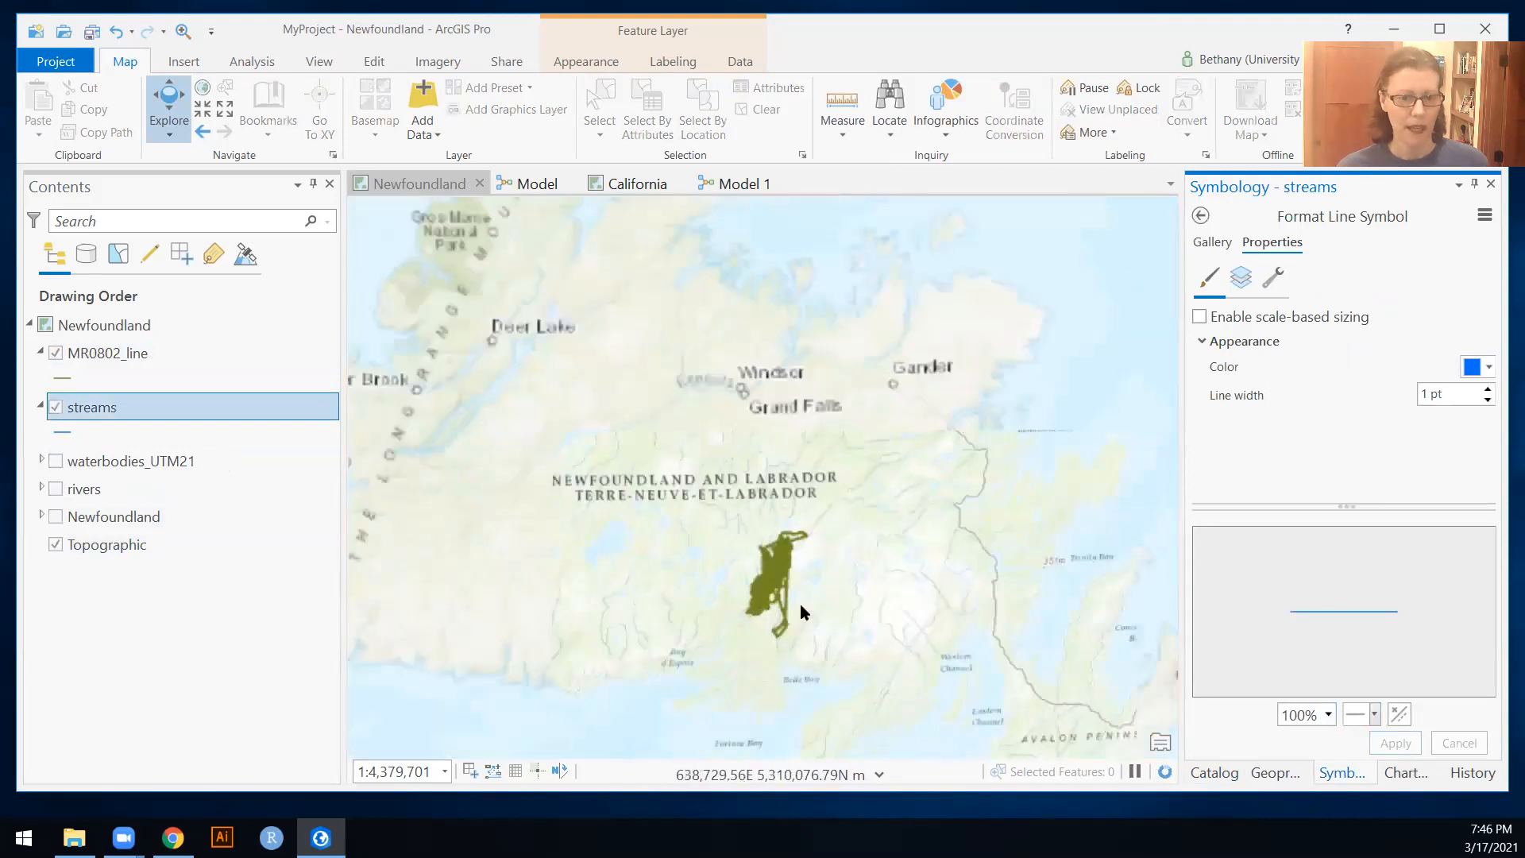
left_click_drag(718, 517, 820, 570)
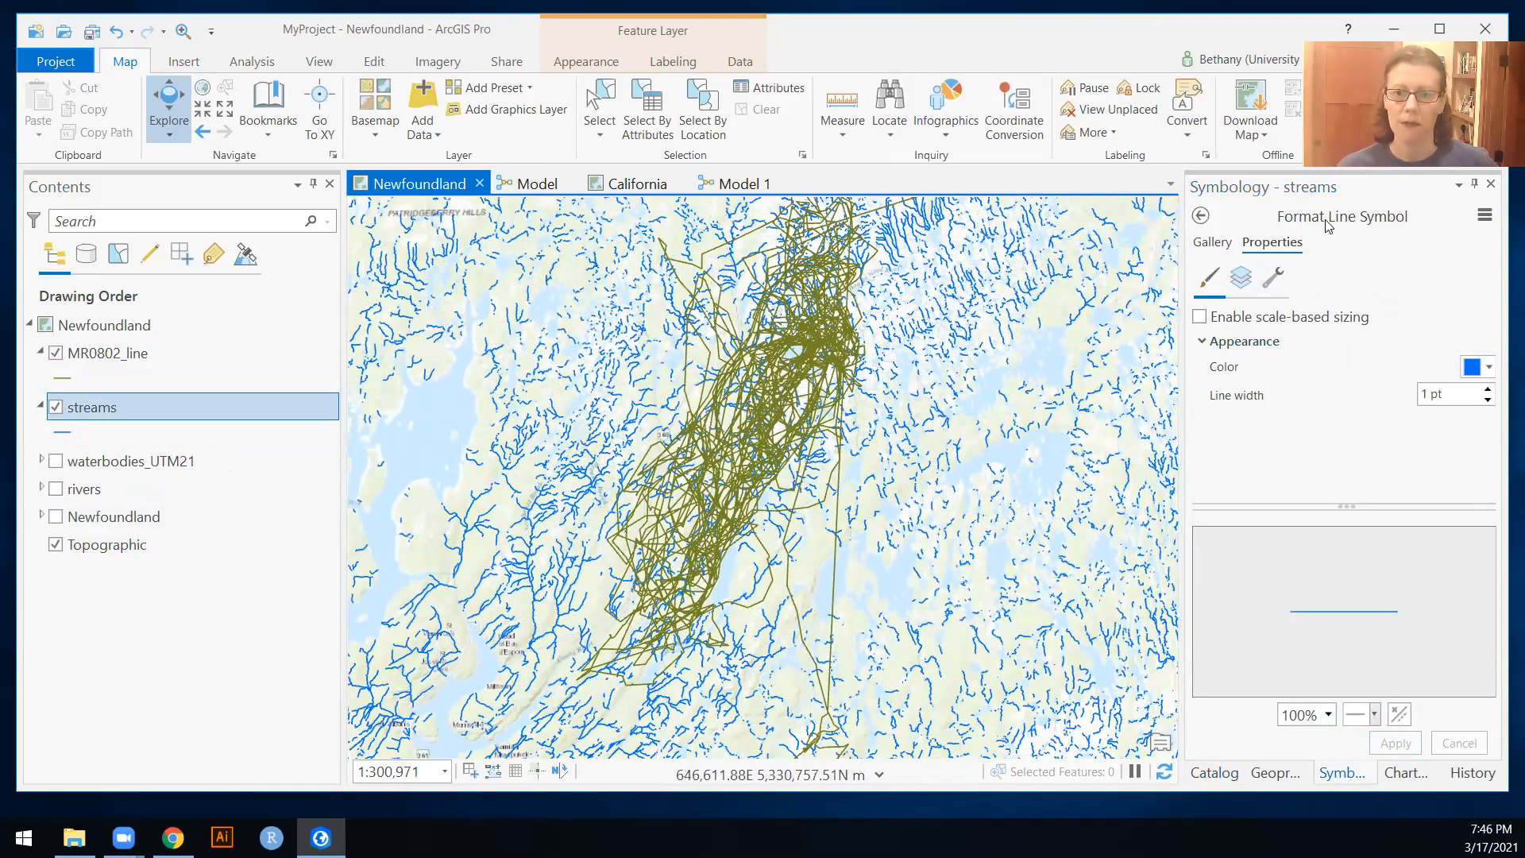
Add the MR0802_stream_crossings feature class from MyProject.gdb to the Newfoundland map and inspect the crossing points up close.
left_click(1200, 215)
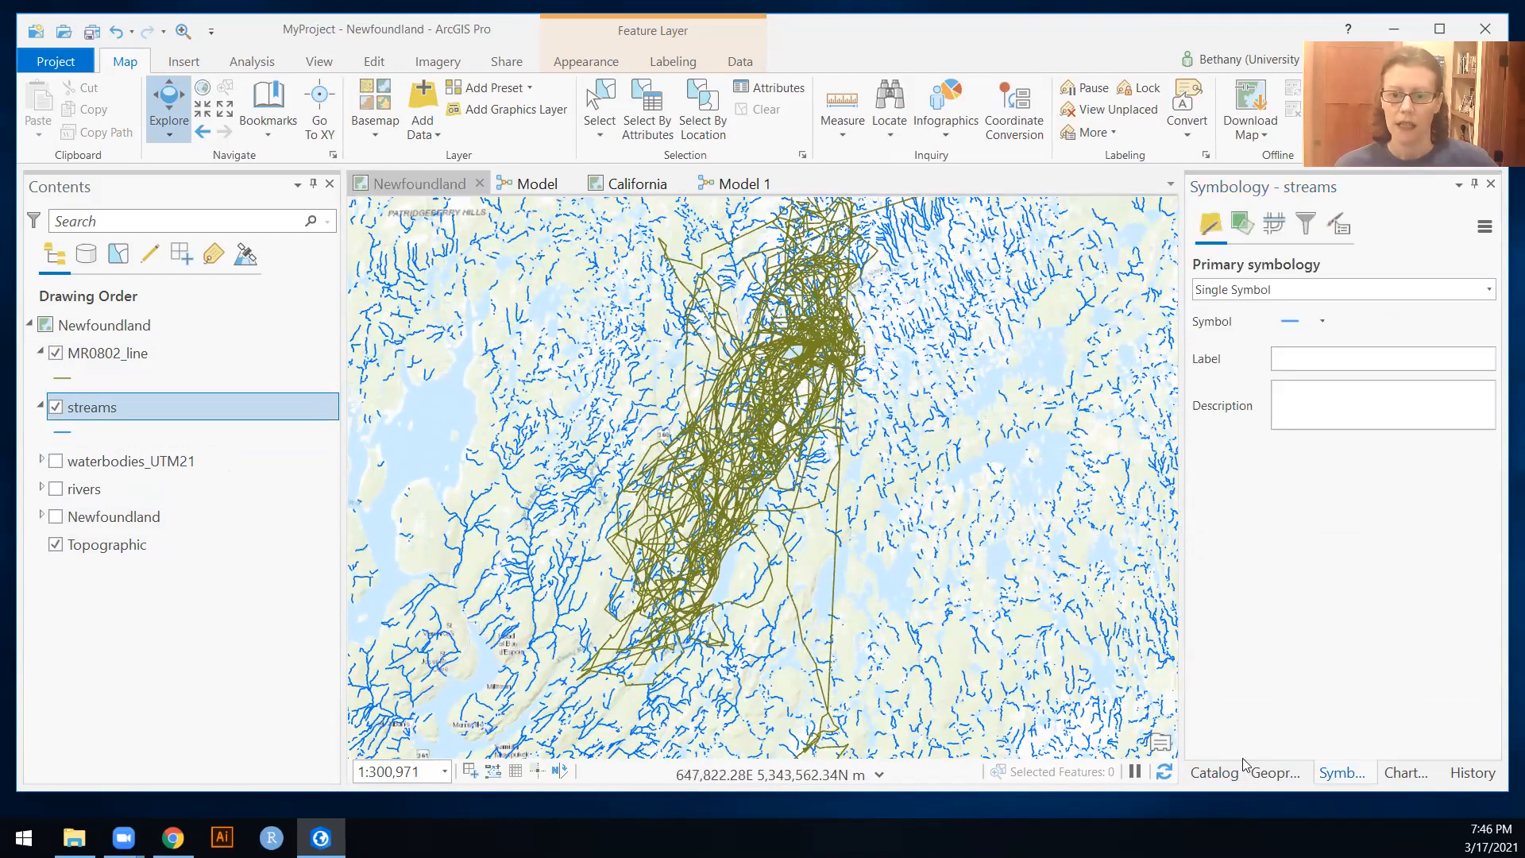
left_click(1214, 772)
left_click_drag(1367, 552, 917, 513)
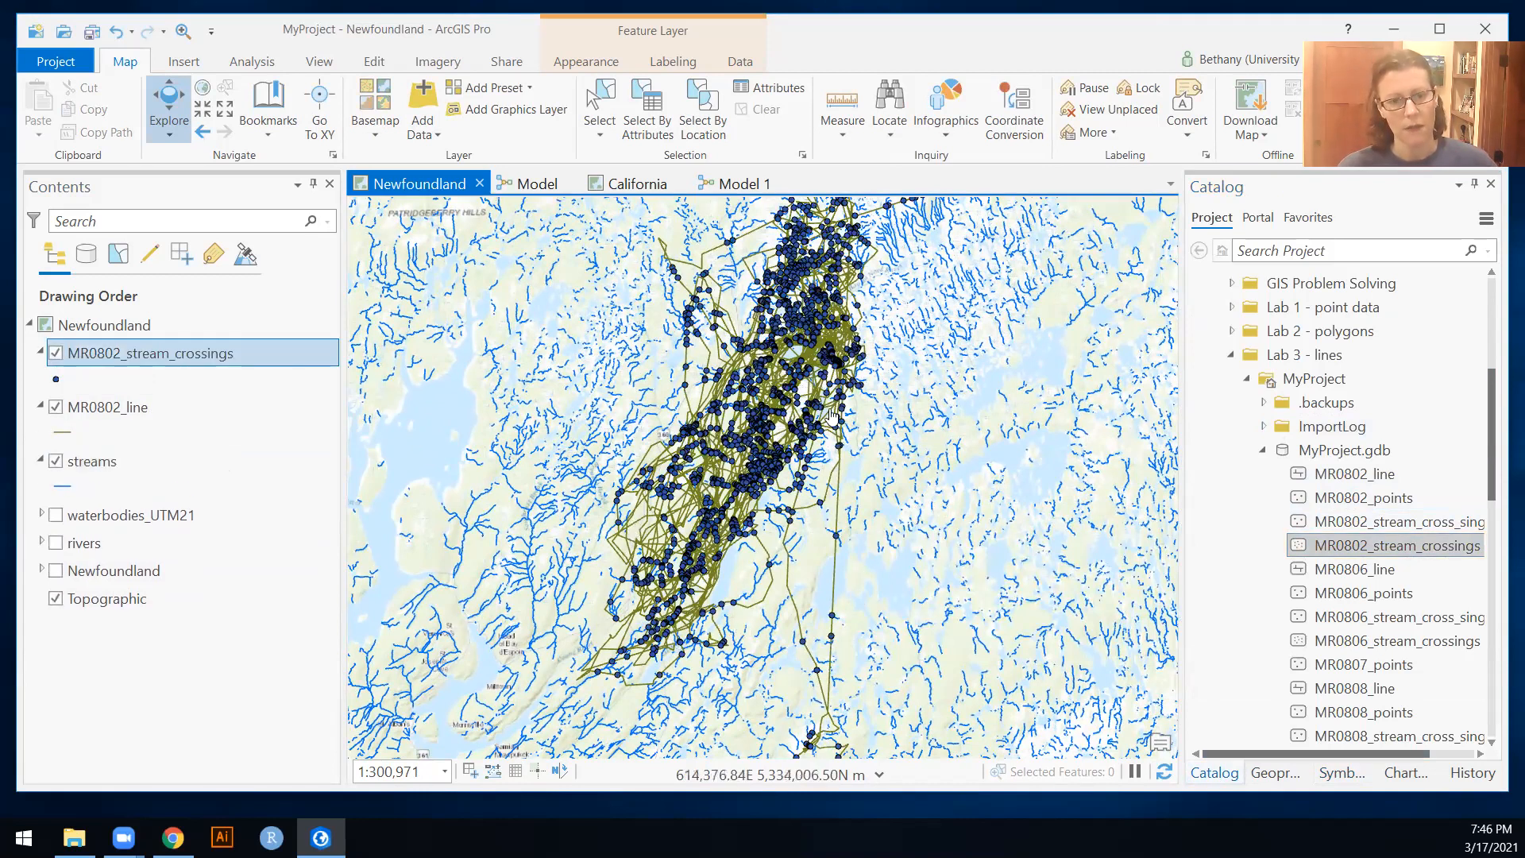
scroll(750, 403, "up", 1)
scroll(750, 404, "up", 3)
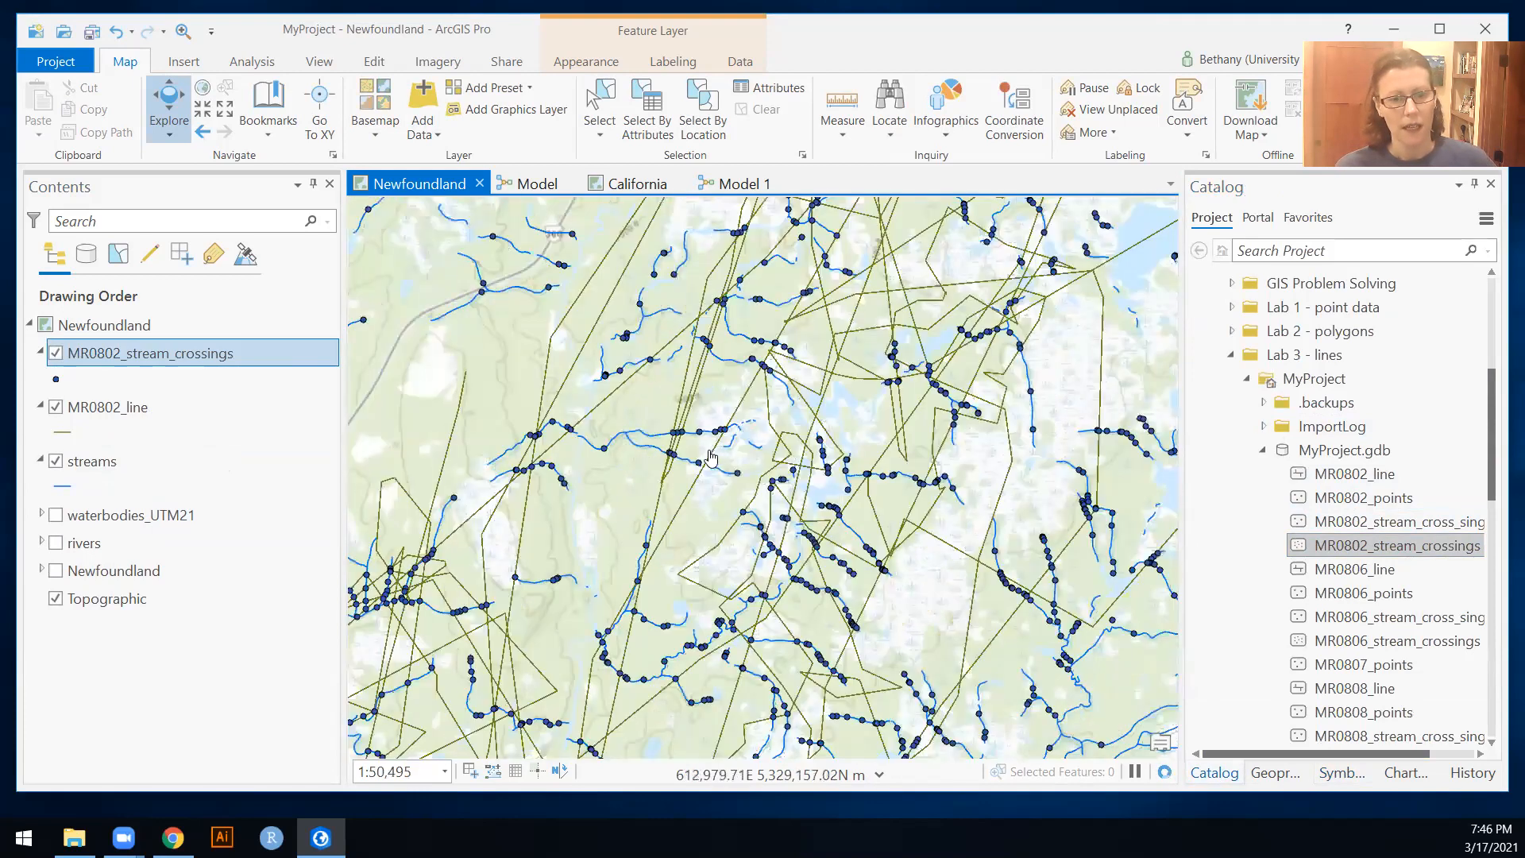
scroll(709, 458, "up", 1)
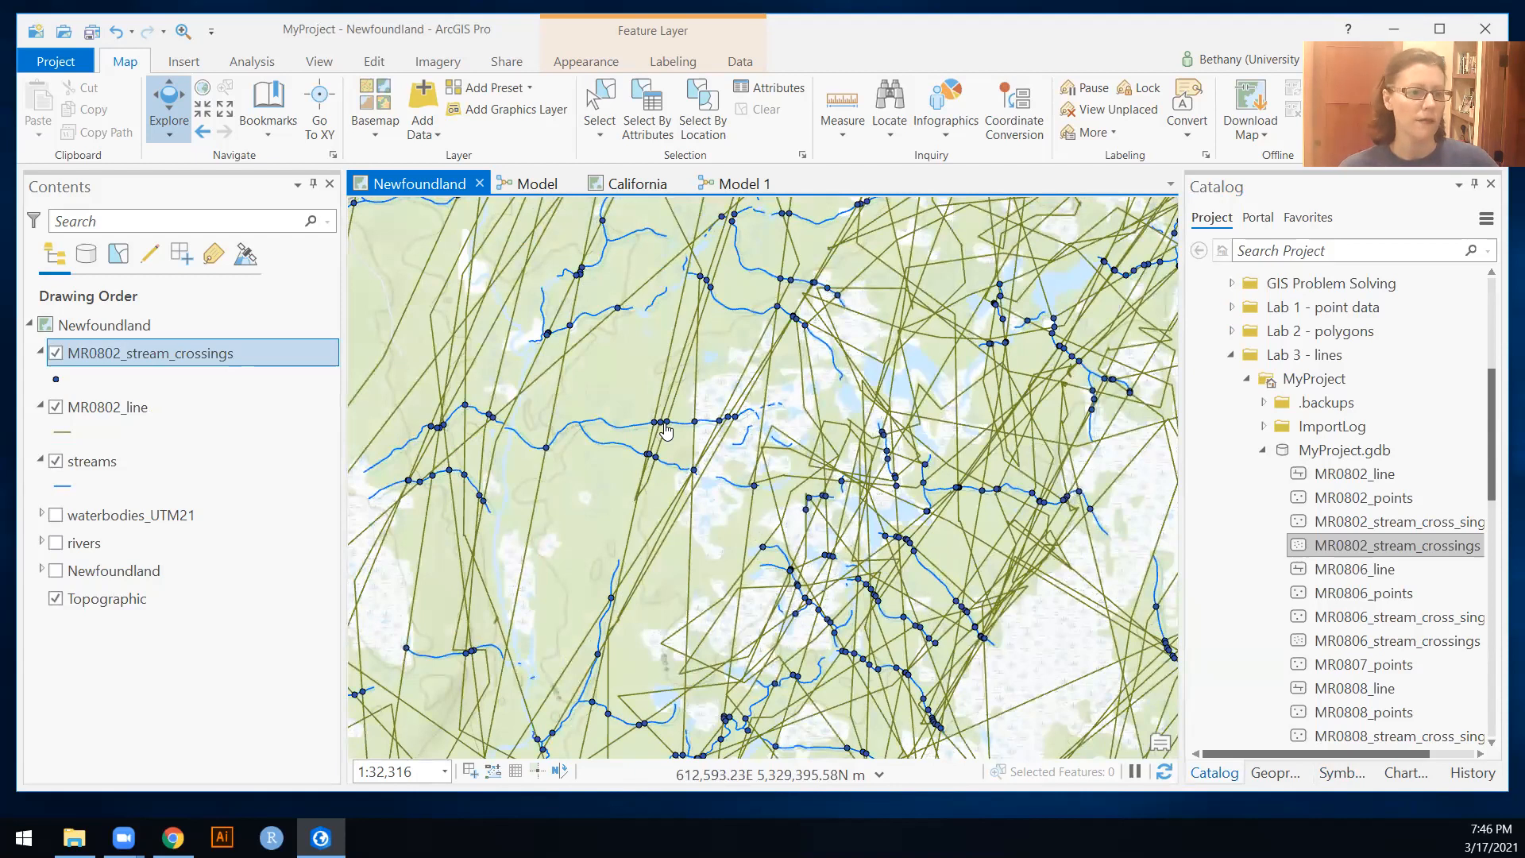
Review the MR0802_stream_crossings attribute table through to the FID_MR0802_line field, and close the table.
right_click(92, 350)
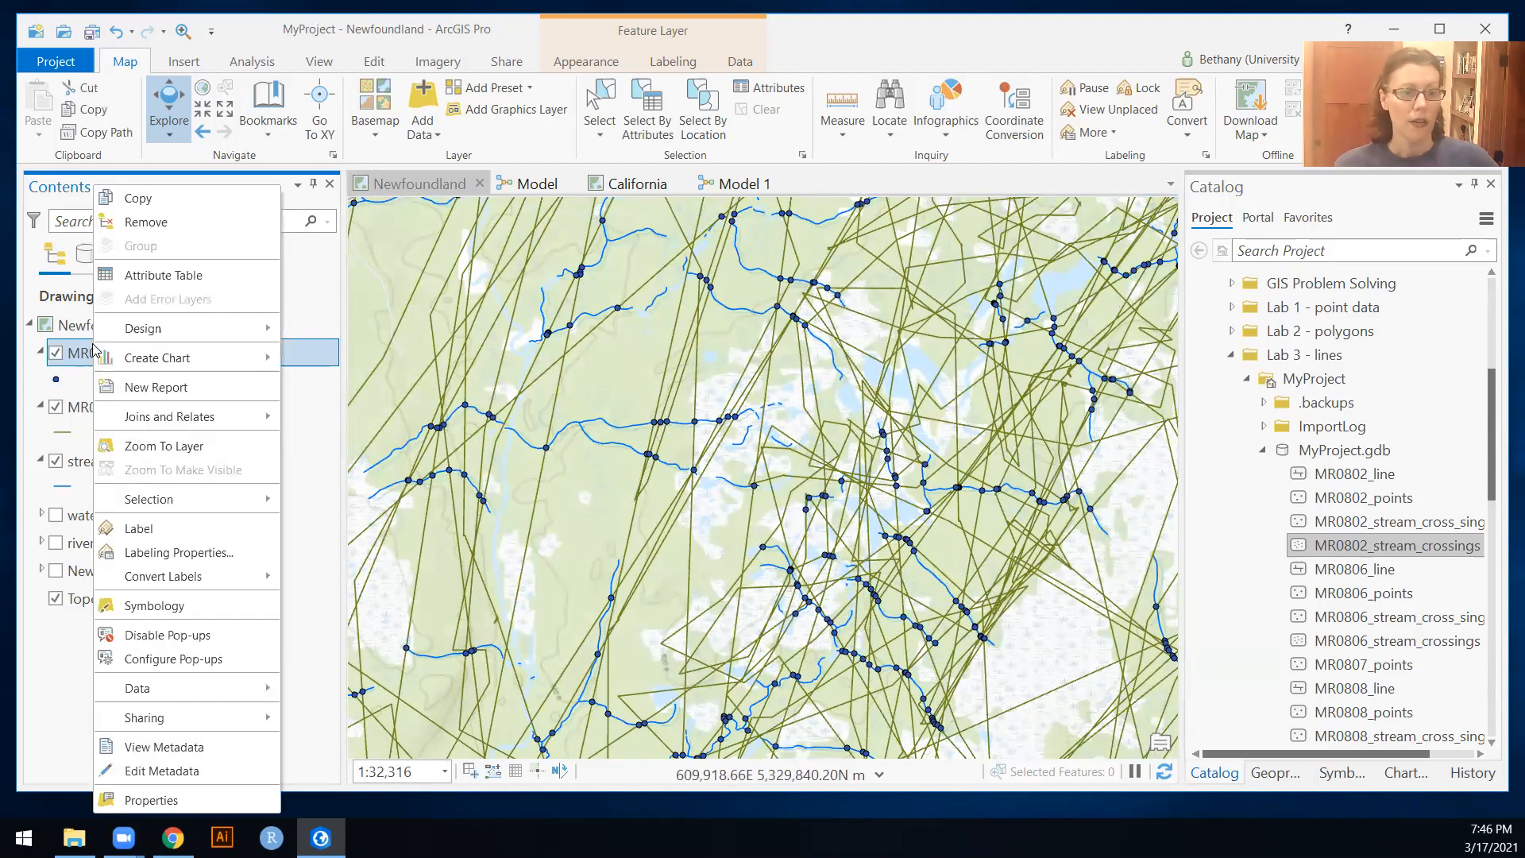
left_click(158, 278)
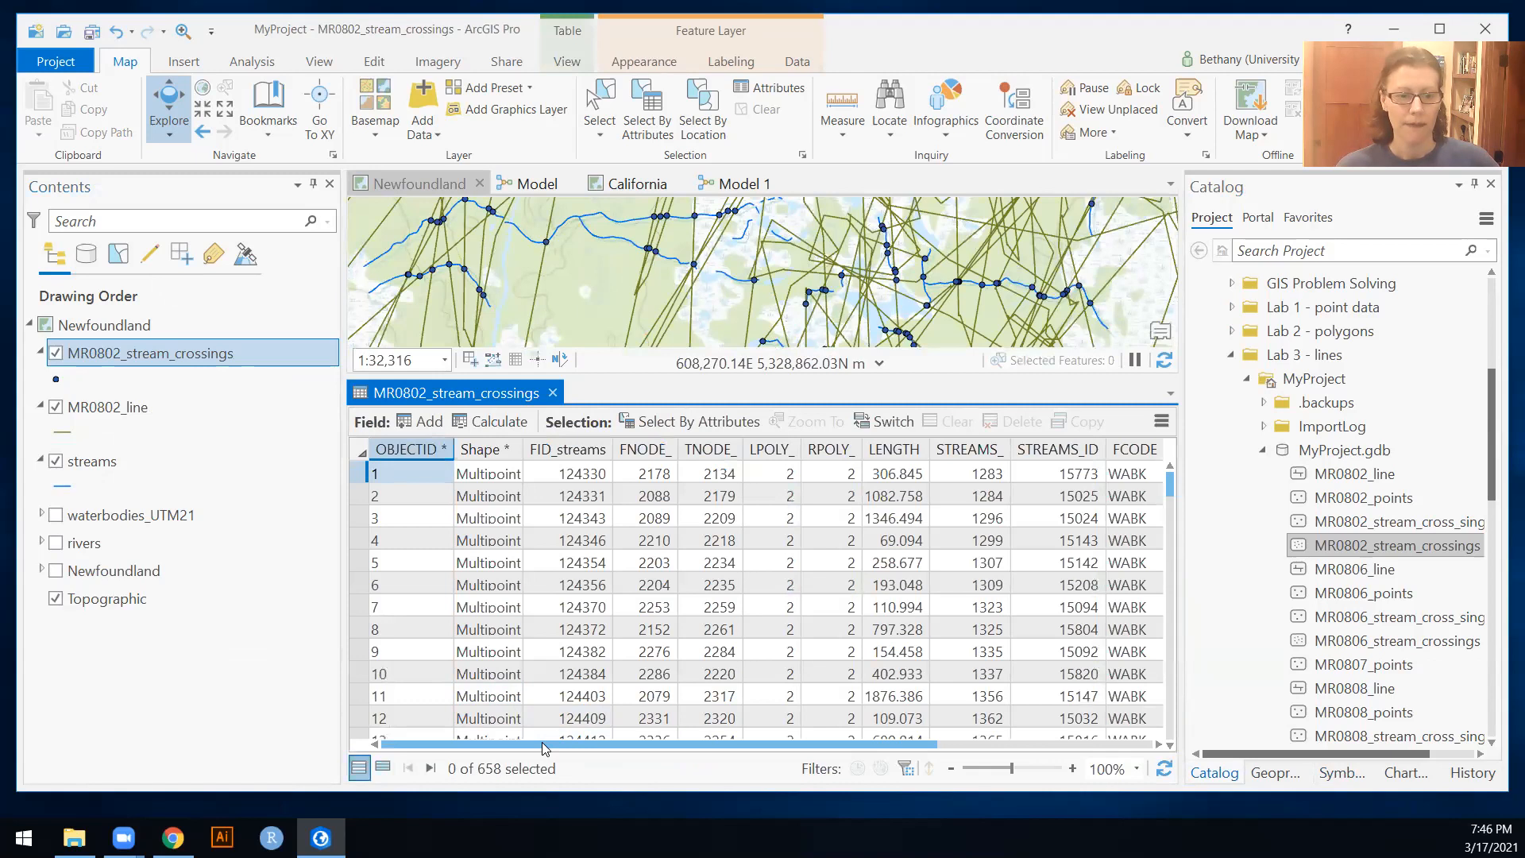
left_click_drag(545, 748, 1085, 735)
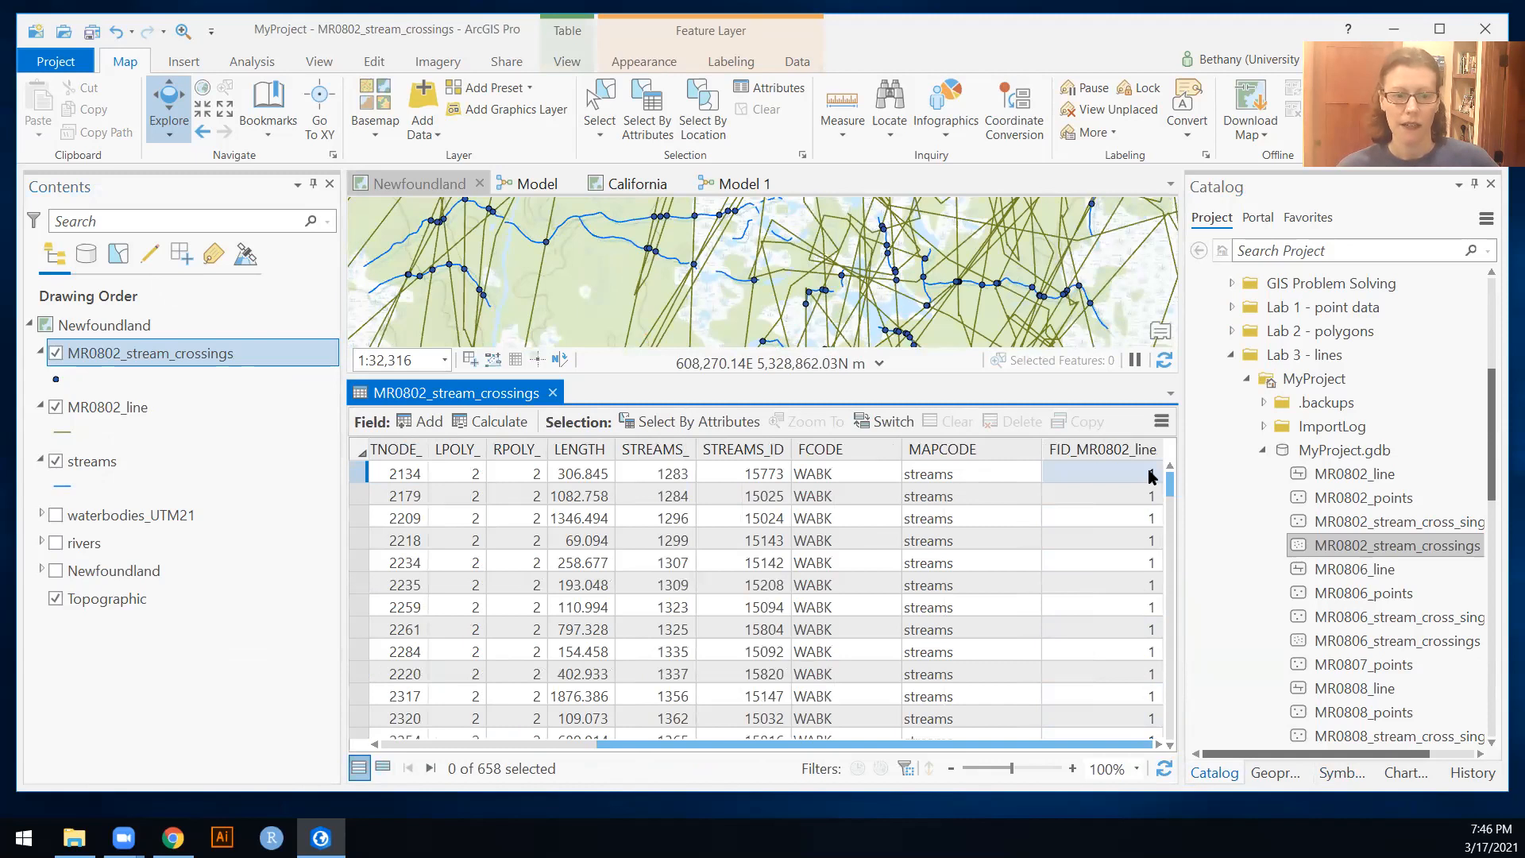
left_click(554, 393)
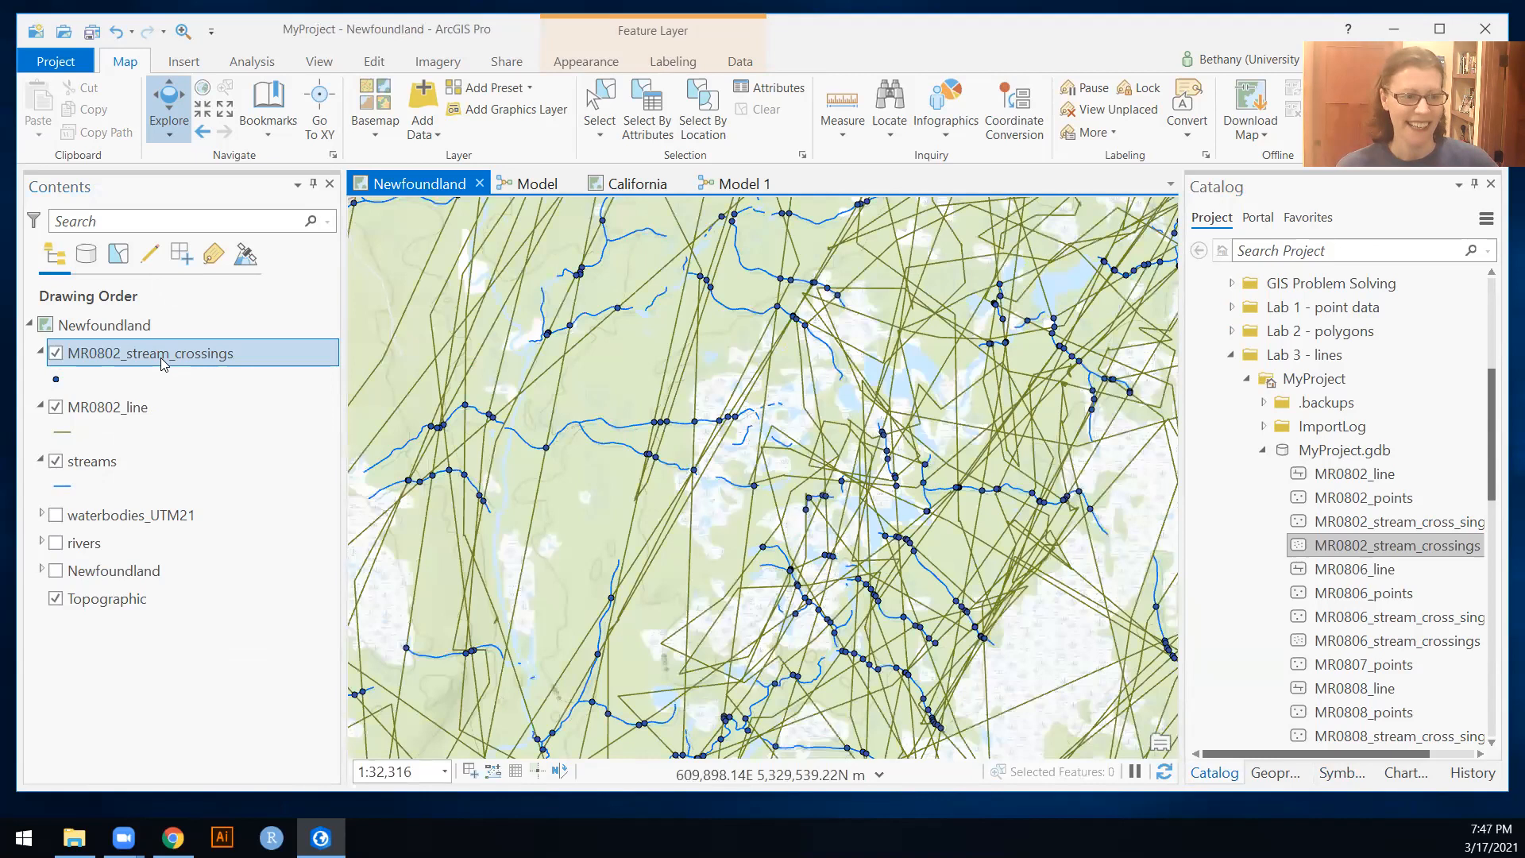
Add MR0802_stream_cross_singlepoints to the map in place of the hidden MR0802_stream_crossings layer, and review its attribute table through to BearName.
left_click_drag(1379, 530, 197, 392)
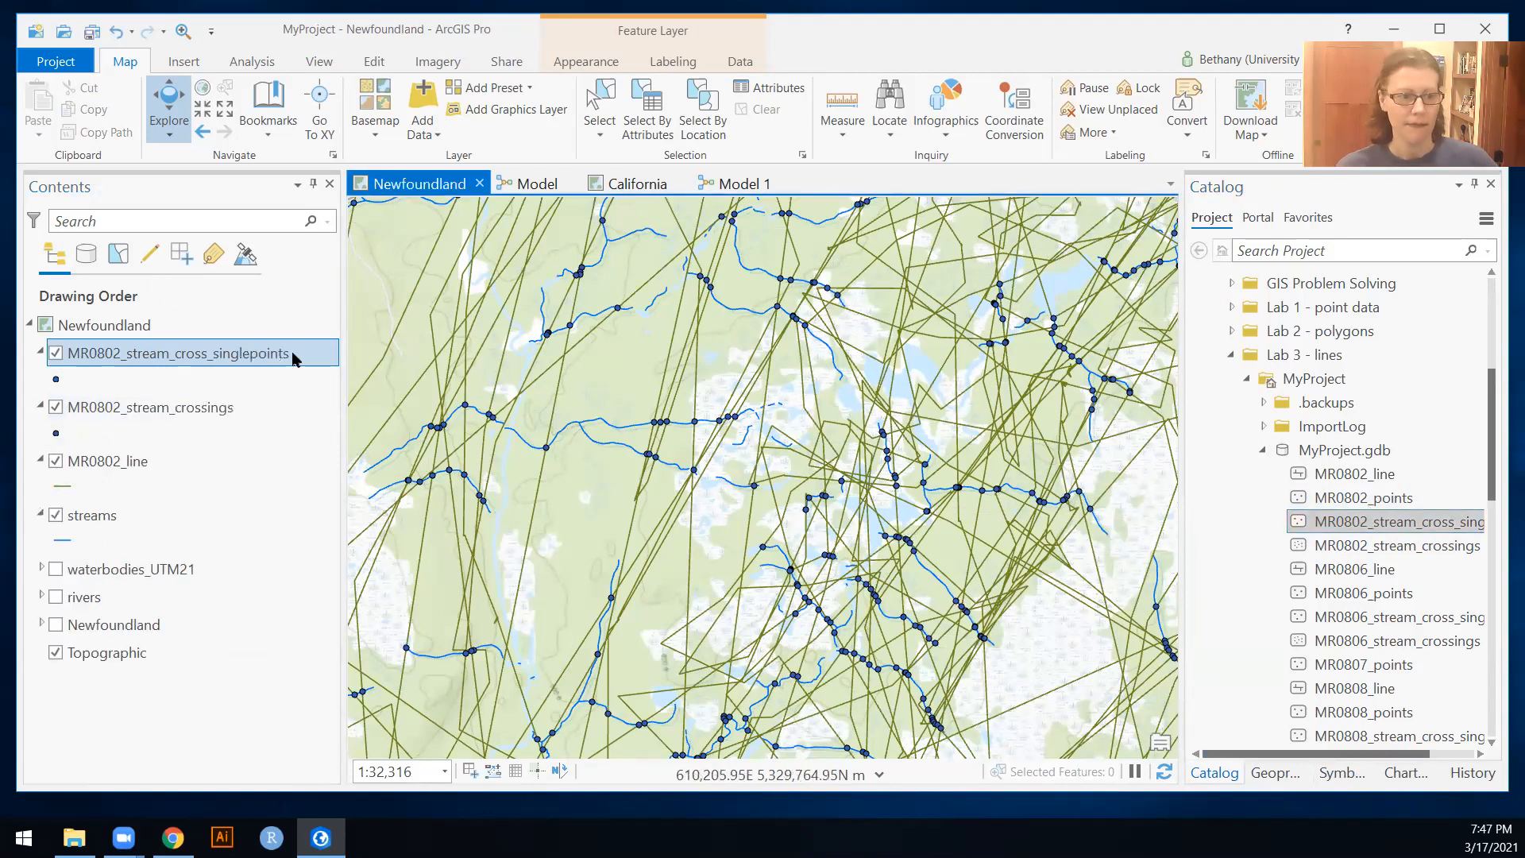
left_click(56, 407)
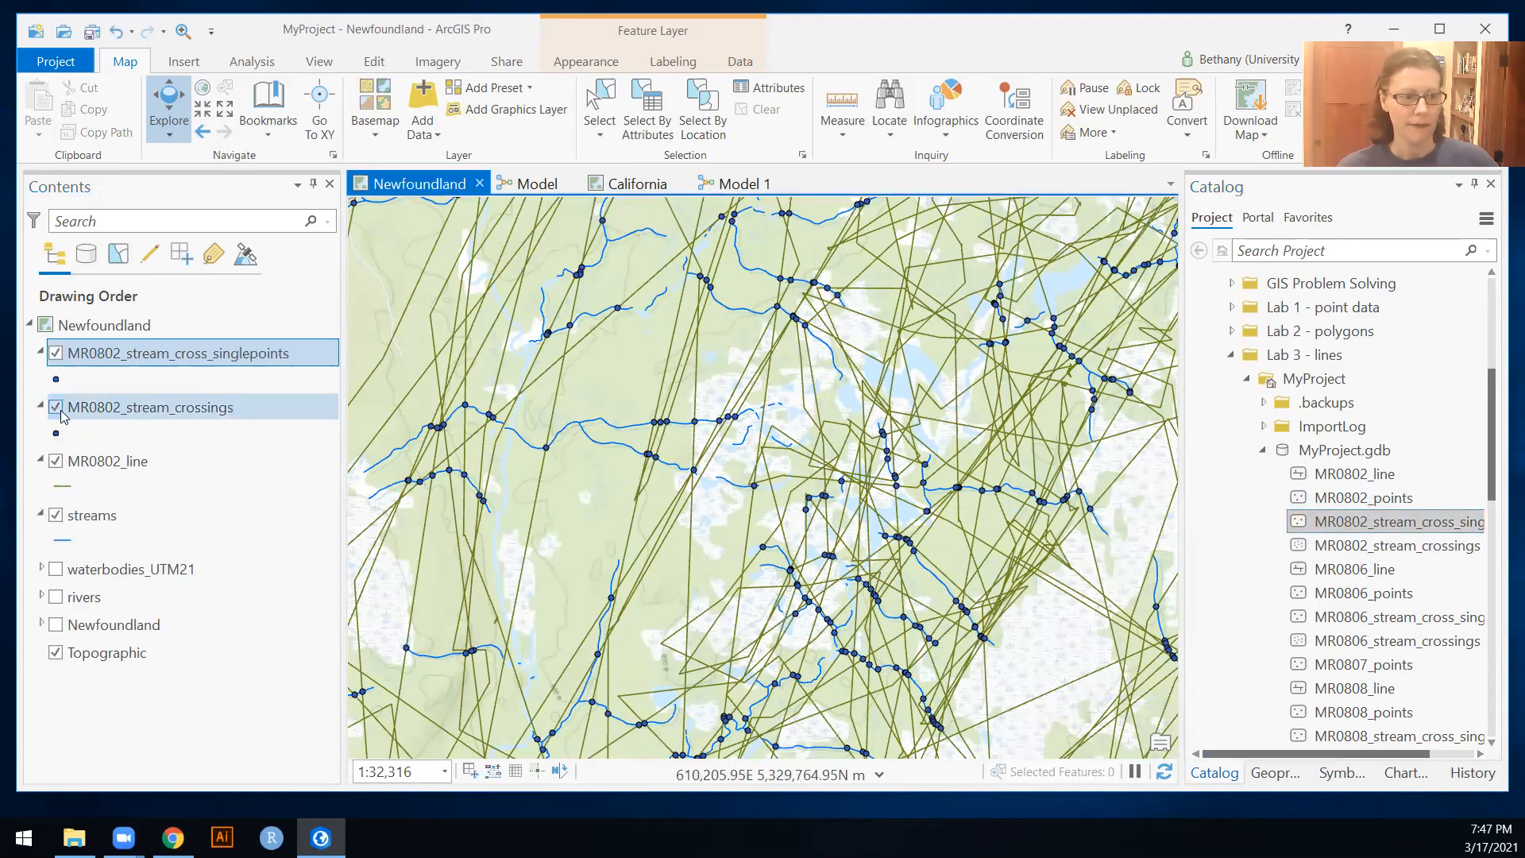
right_click(101, 361)
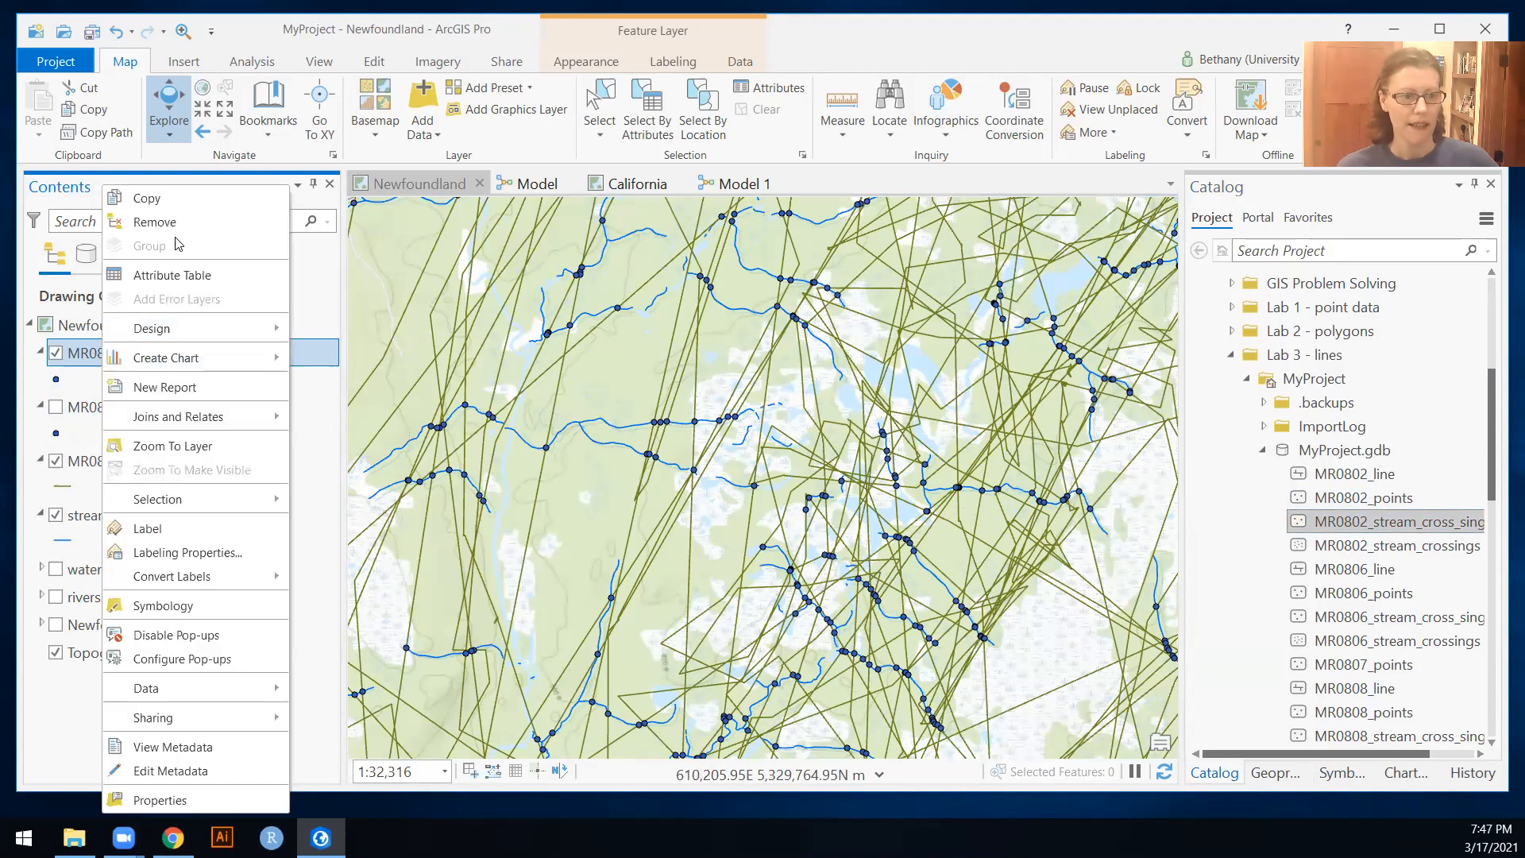
left_click(169, 276)
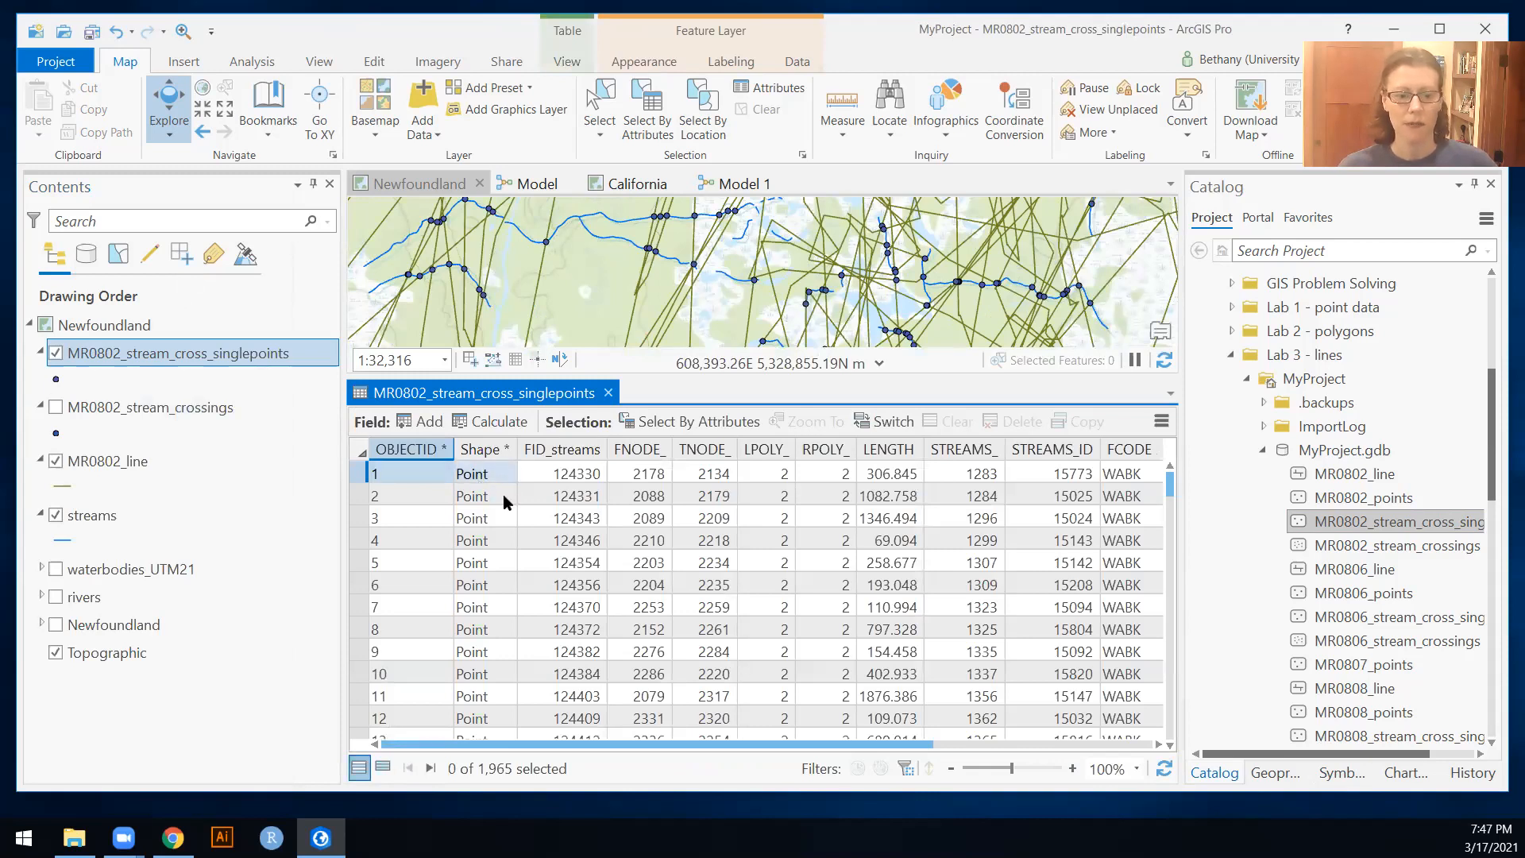
left_click_drag(524, 751, 1049, 755)
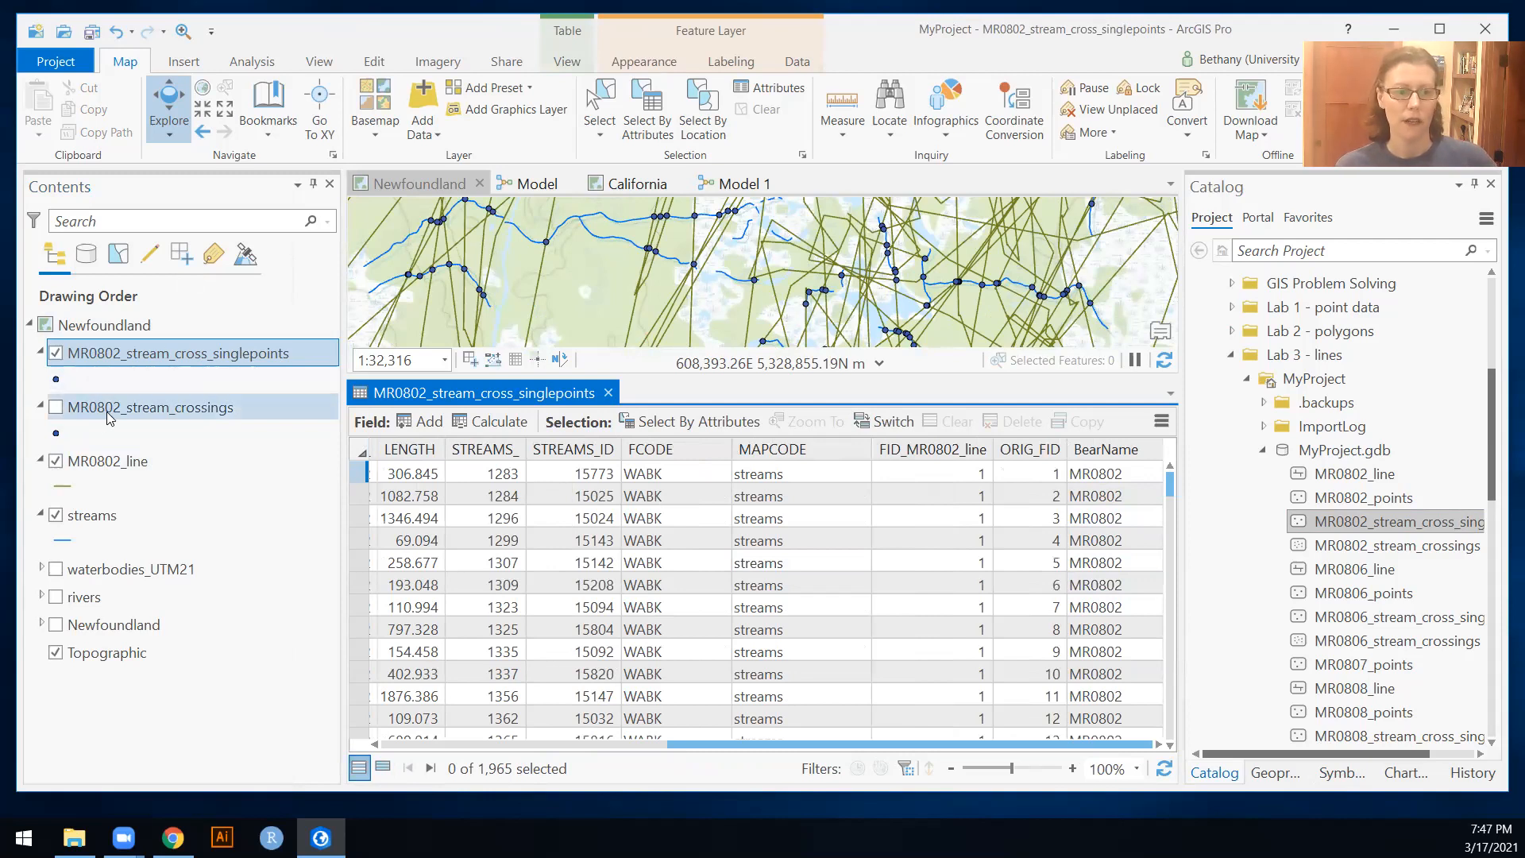
Show MR0802_stream_crossings instead of the single points, select its sixth record, and compare its attribute table with the single-point table.
left_click(56, 353)
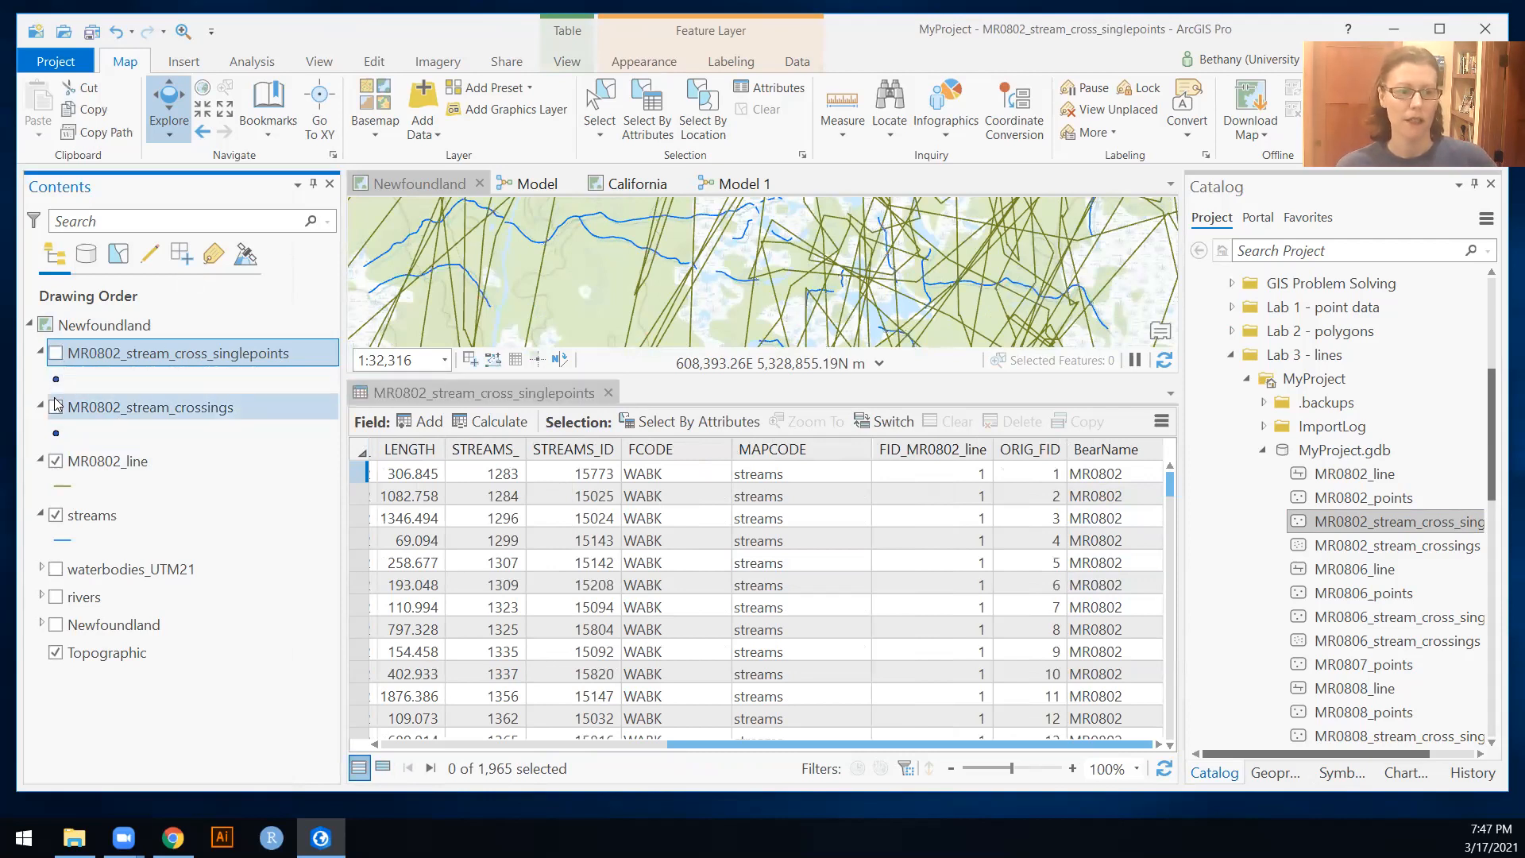
left_click(56, 409)
right_click(113, 407)
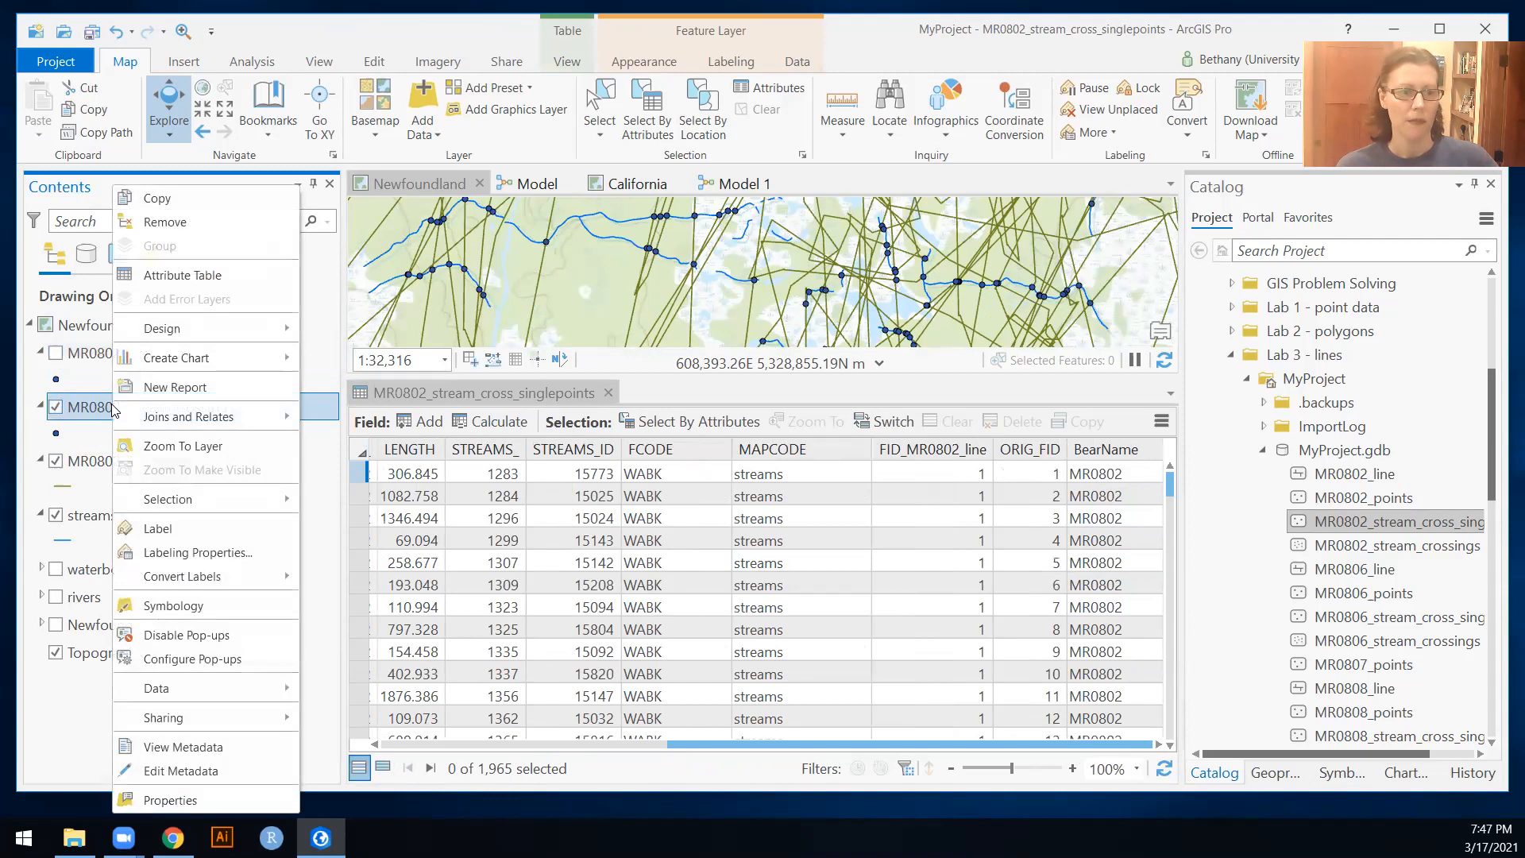
left_click(176, 275)
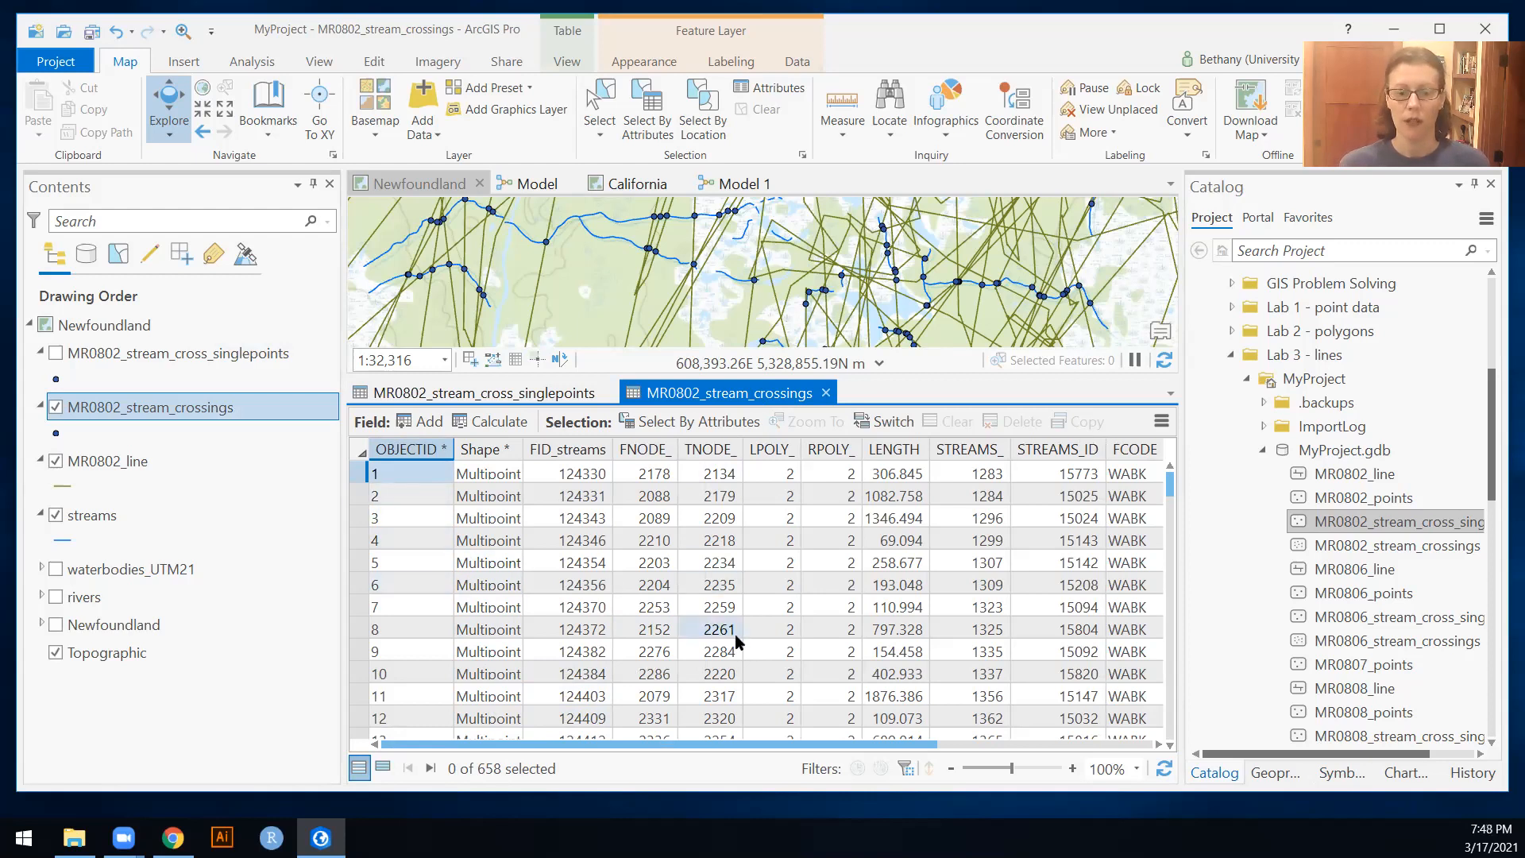
left_click(359, 586)
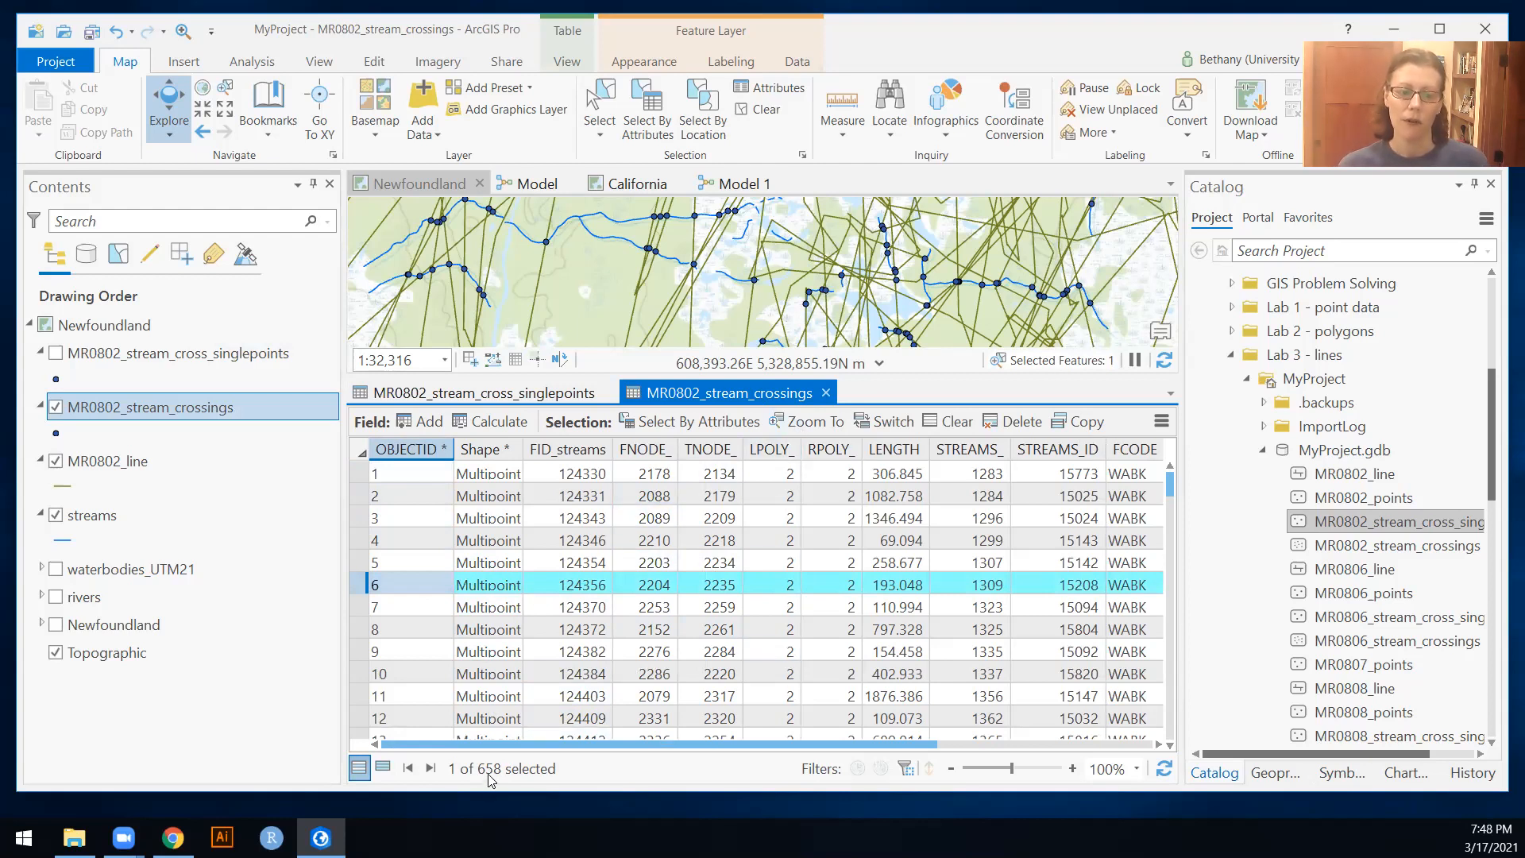
left_click(507, 393)
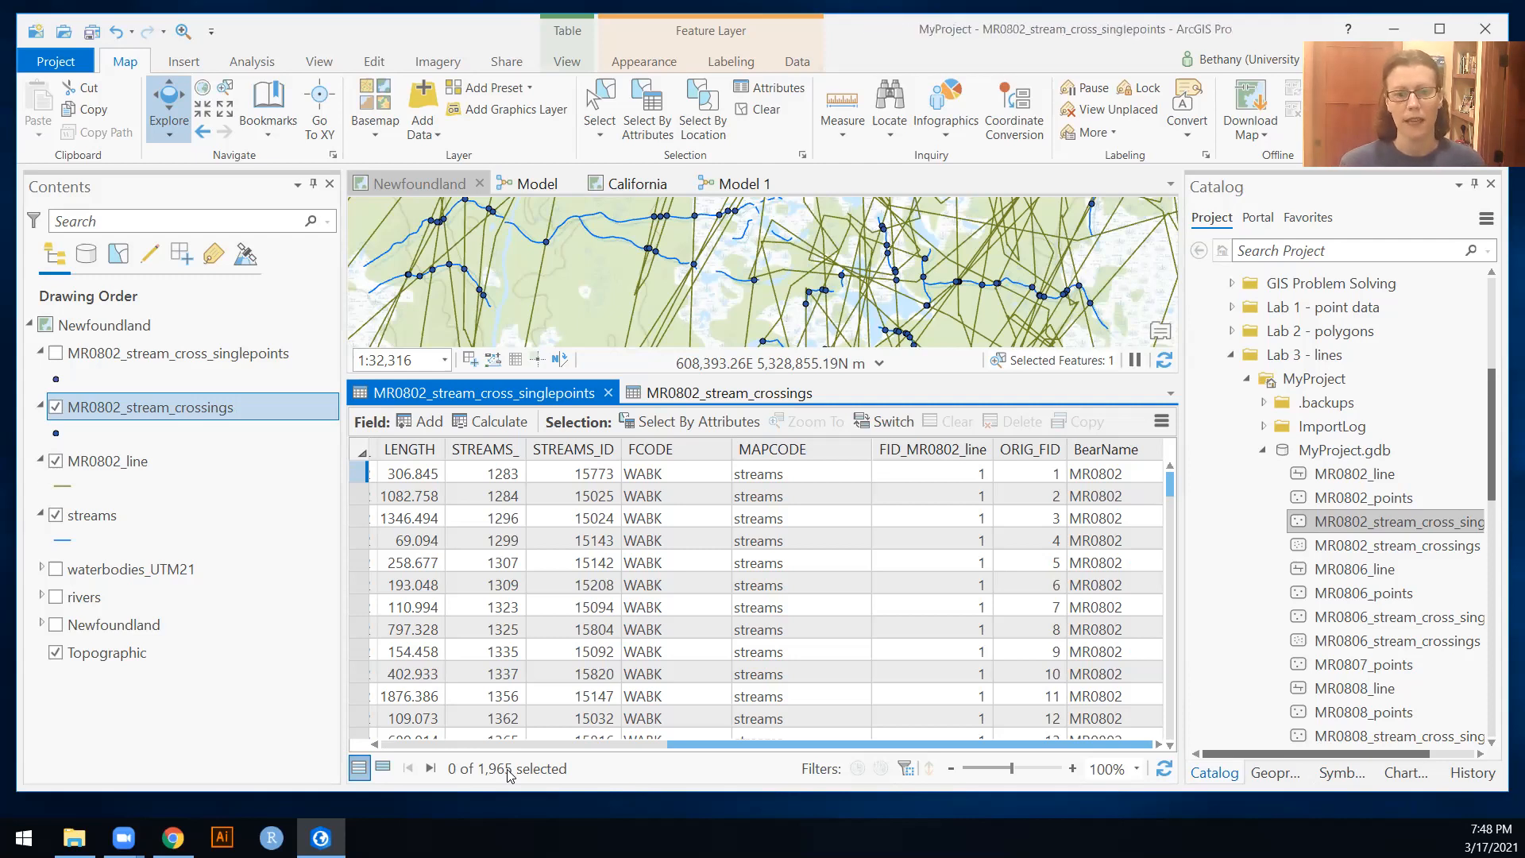
Close both attribute tables and remove the MR0802_stream_cross_singlepoints and MR0802_stream_crossings layers from the Newfoundland map.
left_click(607, 393)
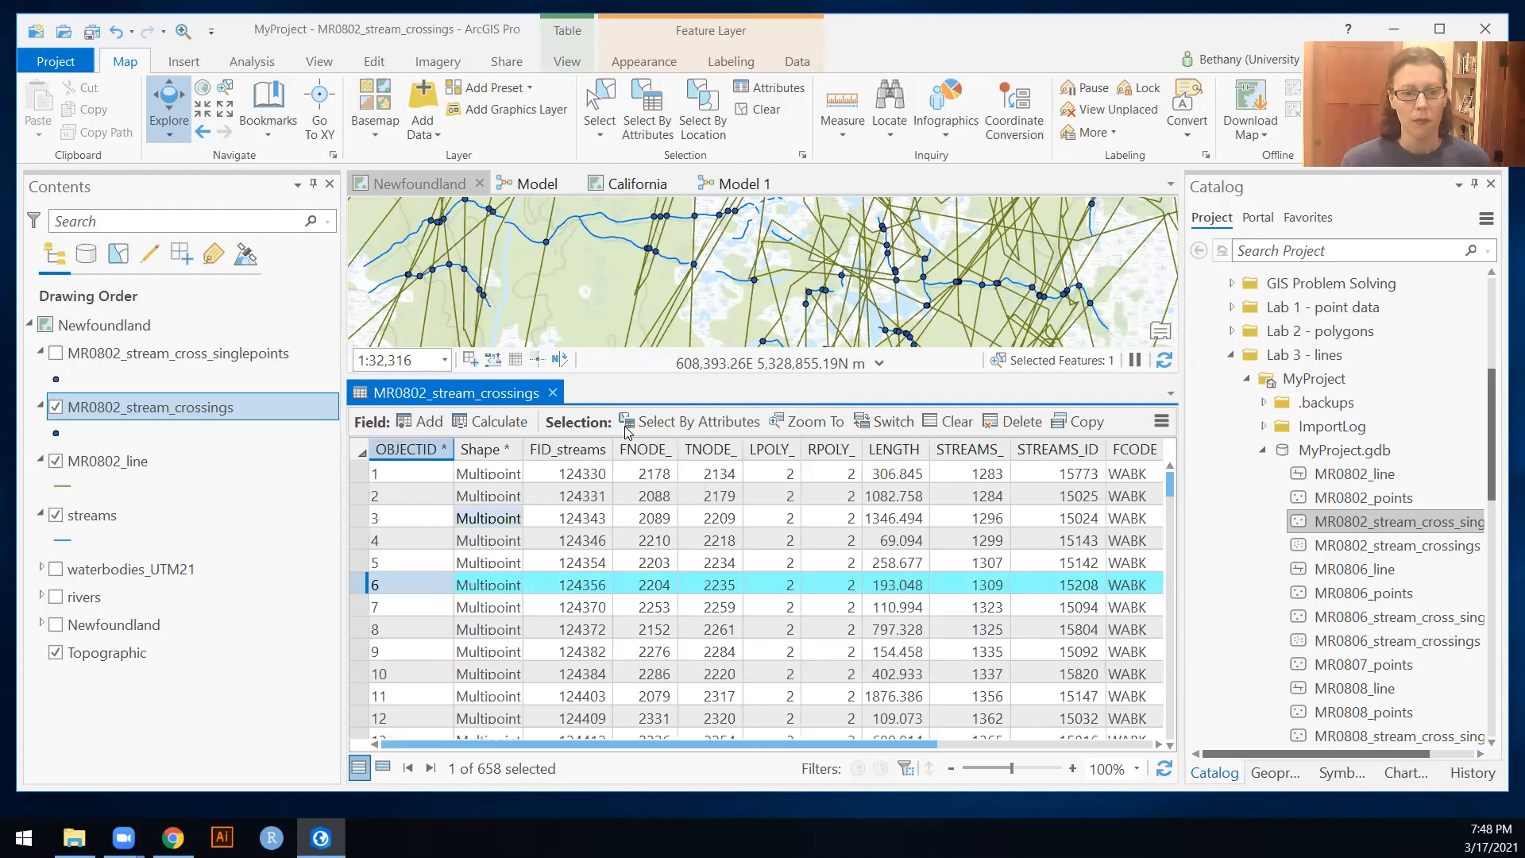
left_click(552, 393)
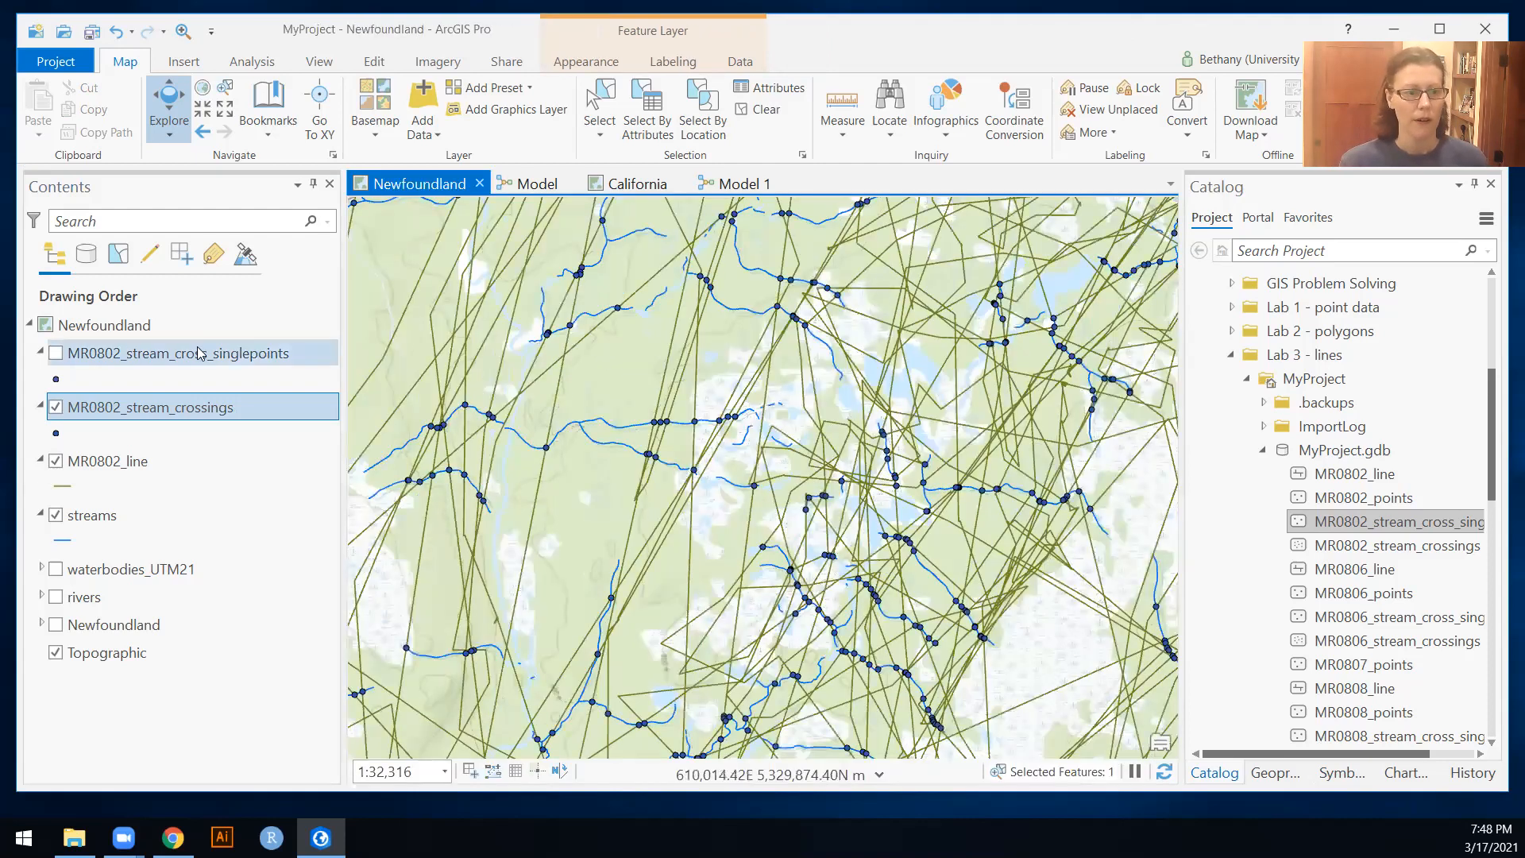
right_click(132, 354)
left_click(182, 223)
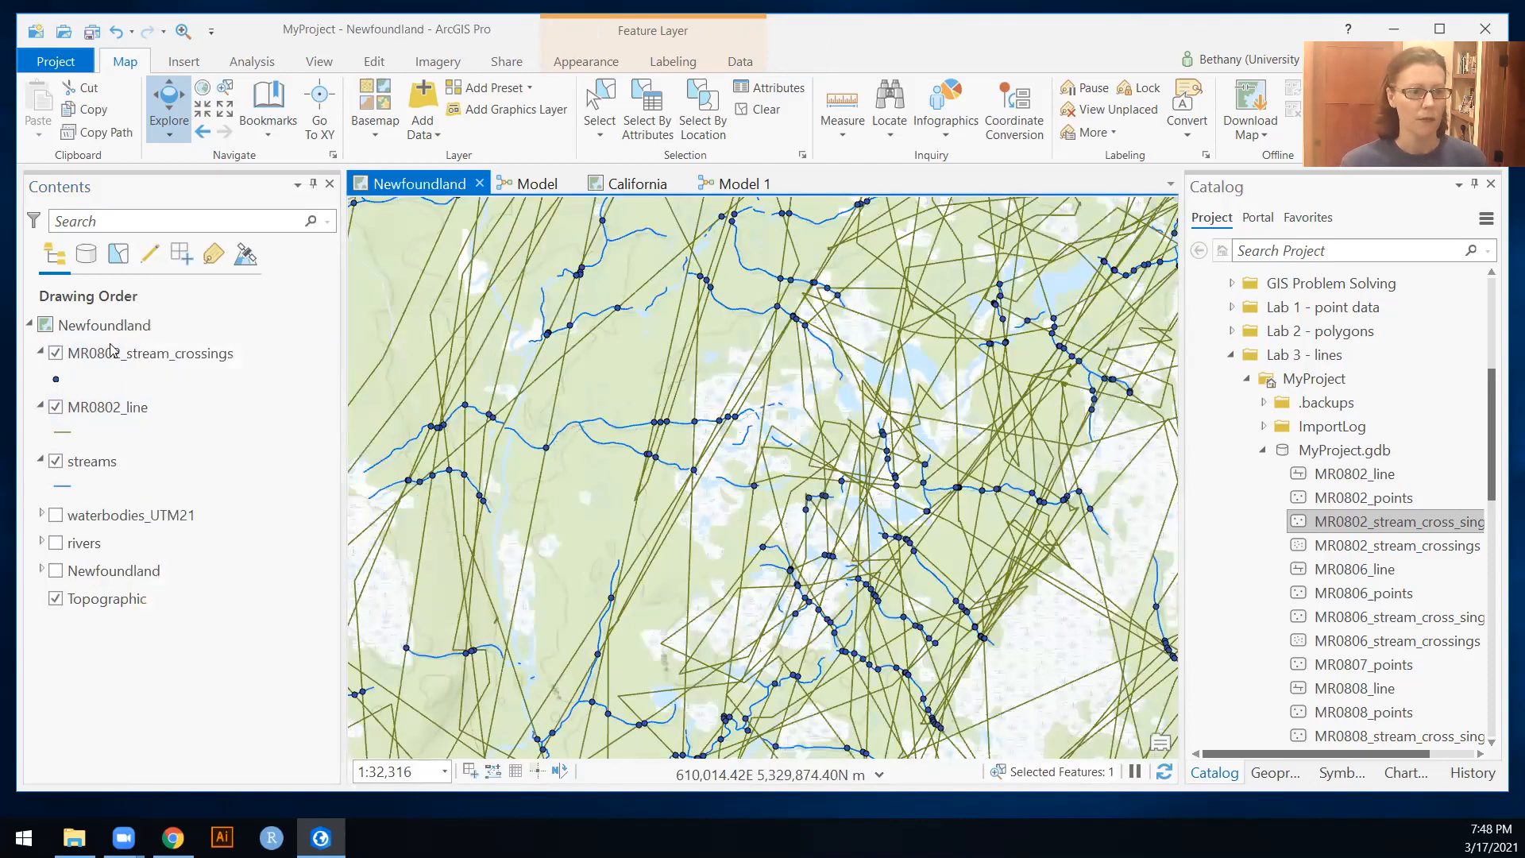
right_click(118, 355)
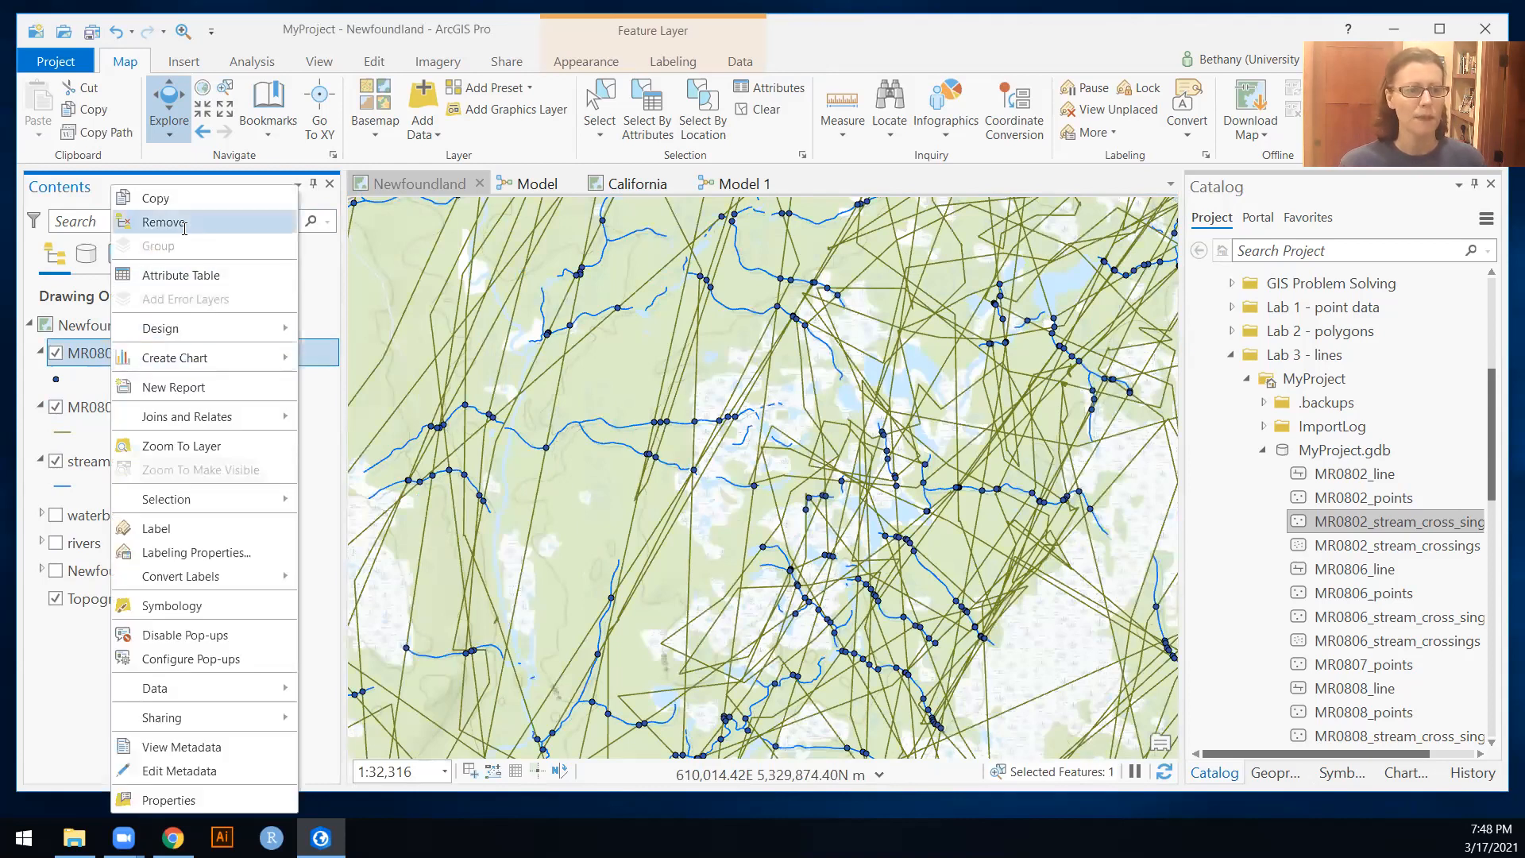
left_click(184, 222)
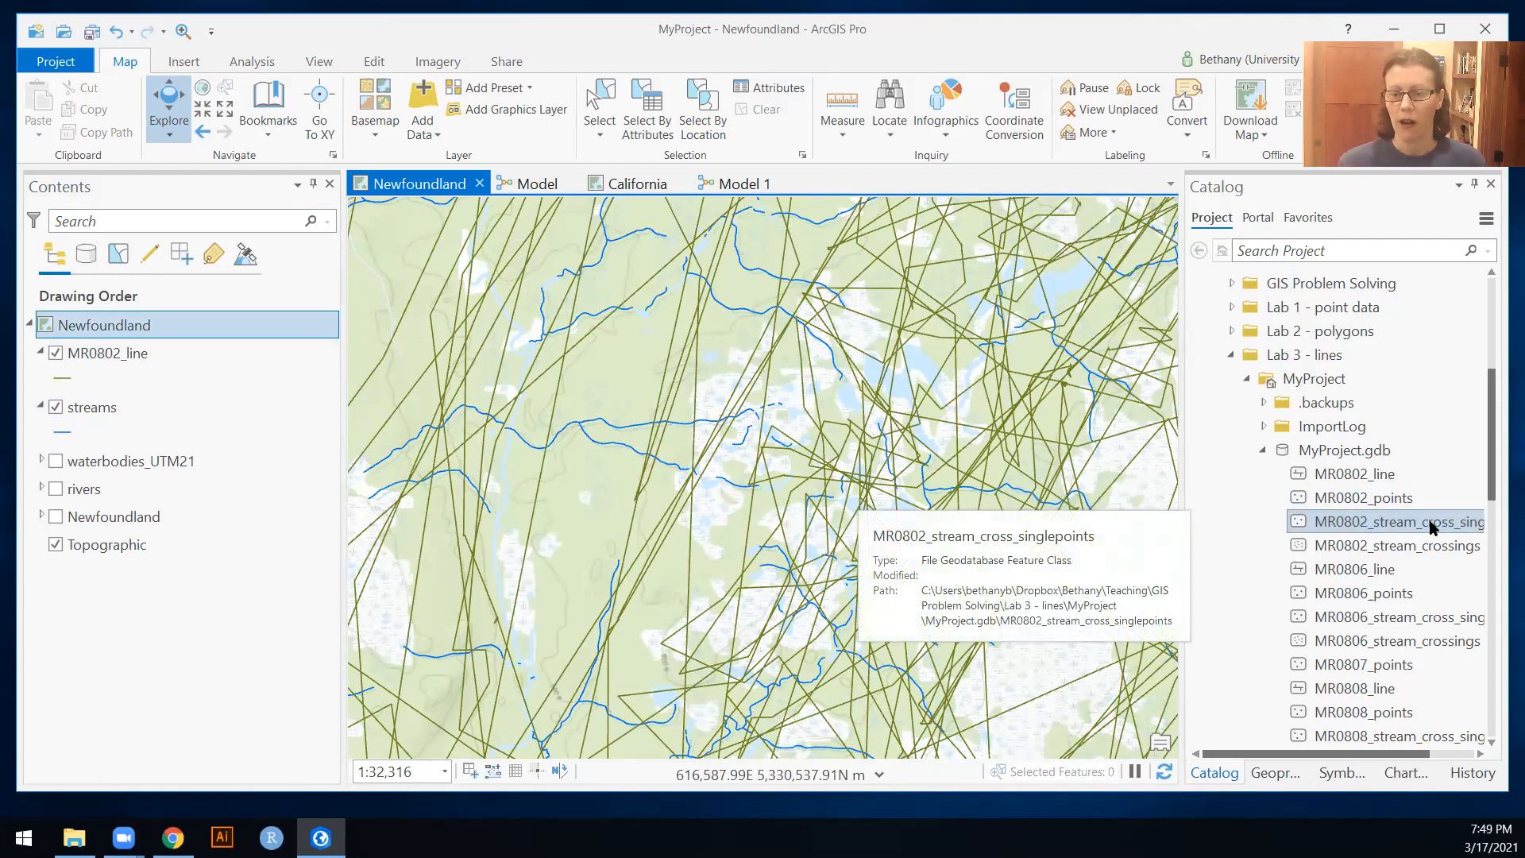
Find and open the Merge geoprocessing tool and browse MyProject.gdb for its input datasets.
left_click(1291, 775)
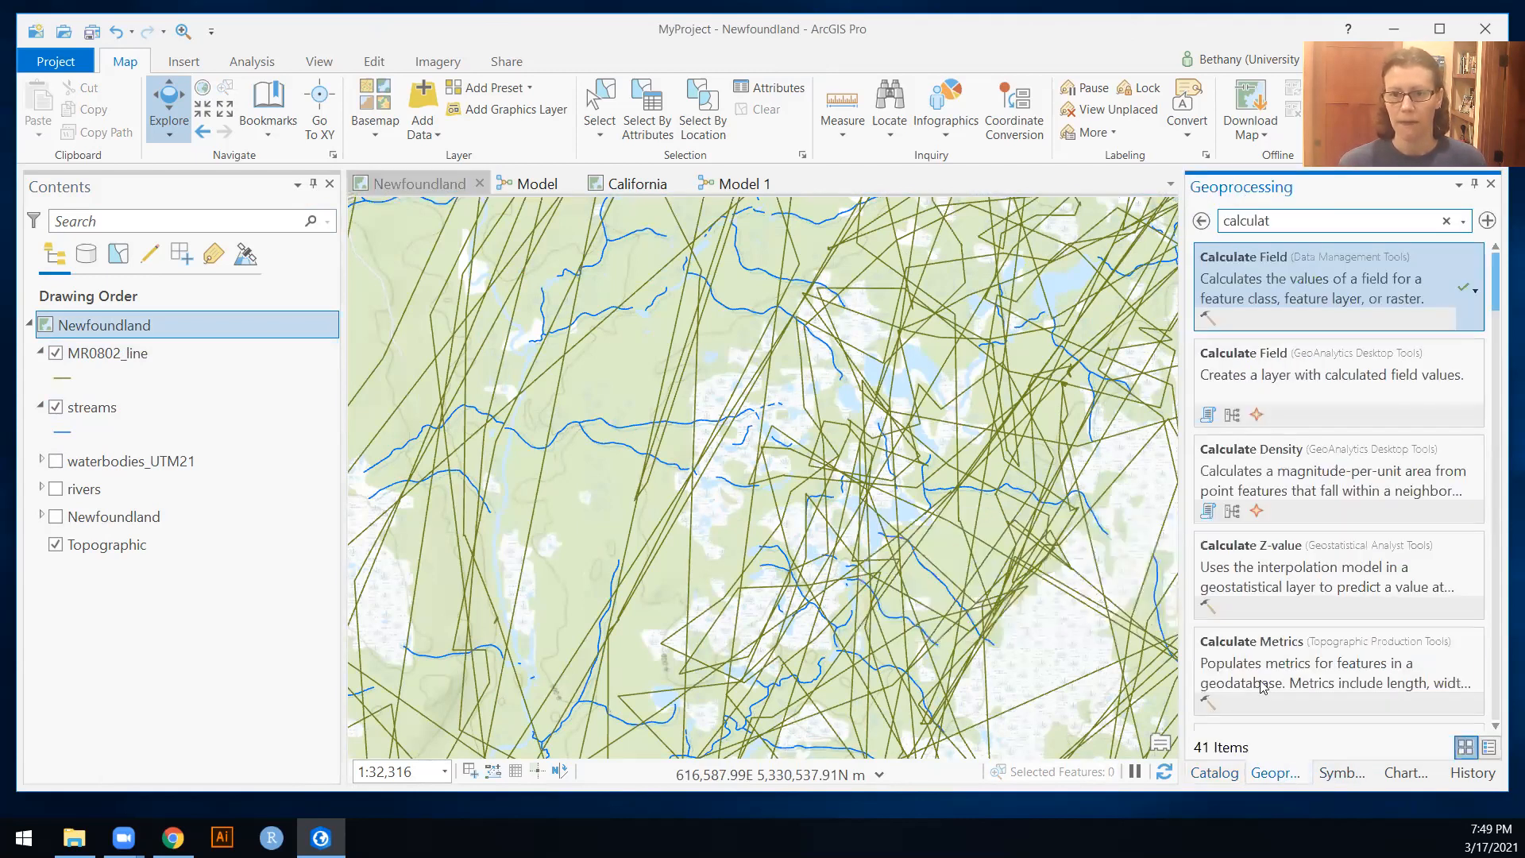
double_click(1287, 220)
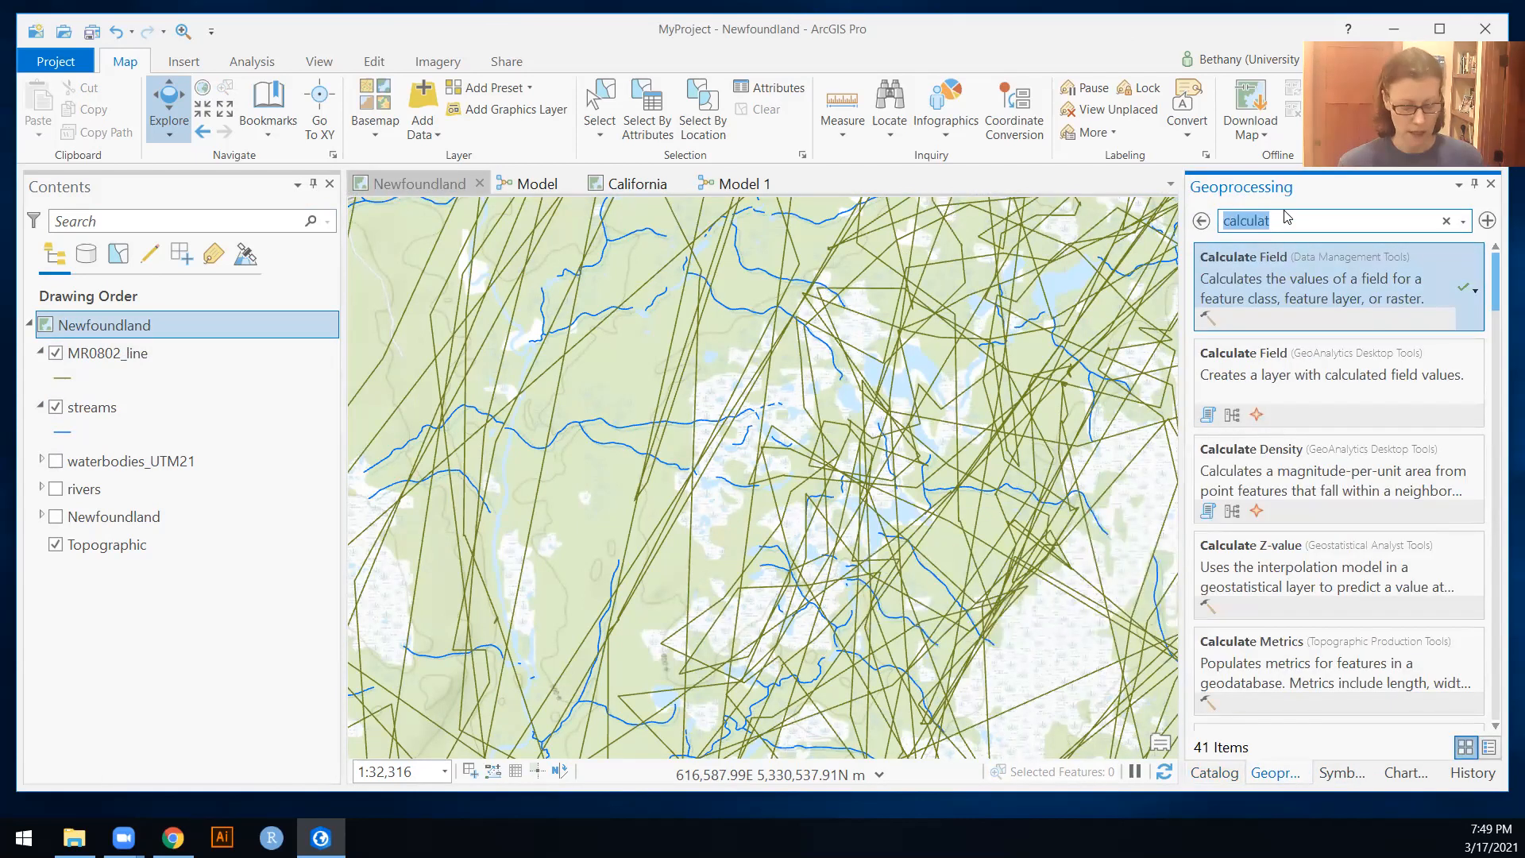
type("merge")
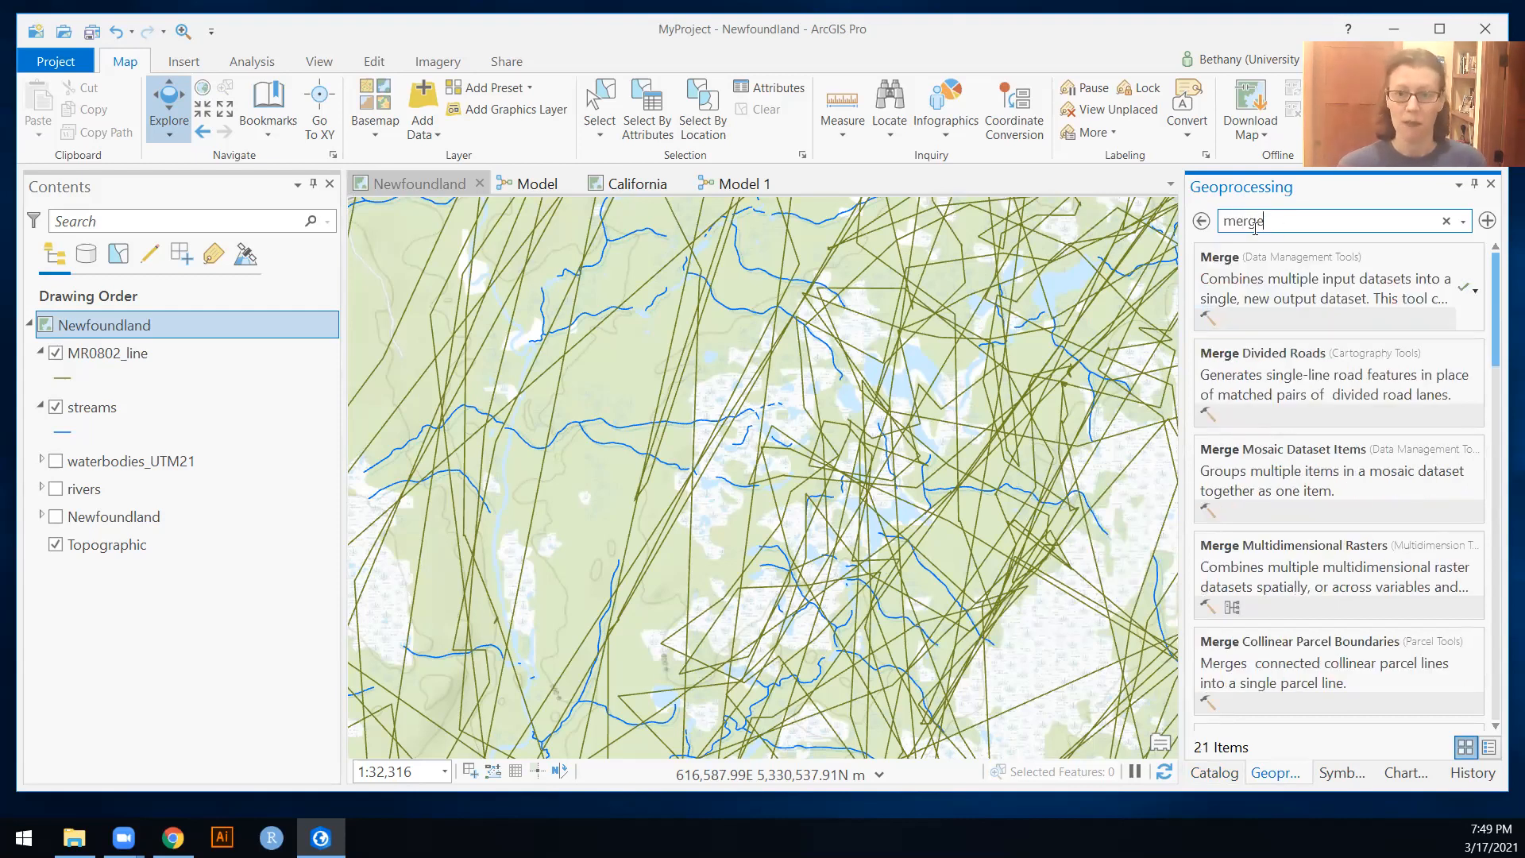
left_click(1222, 260)
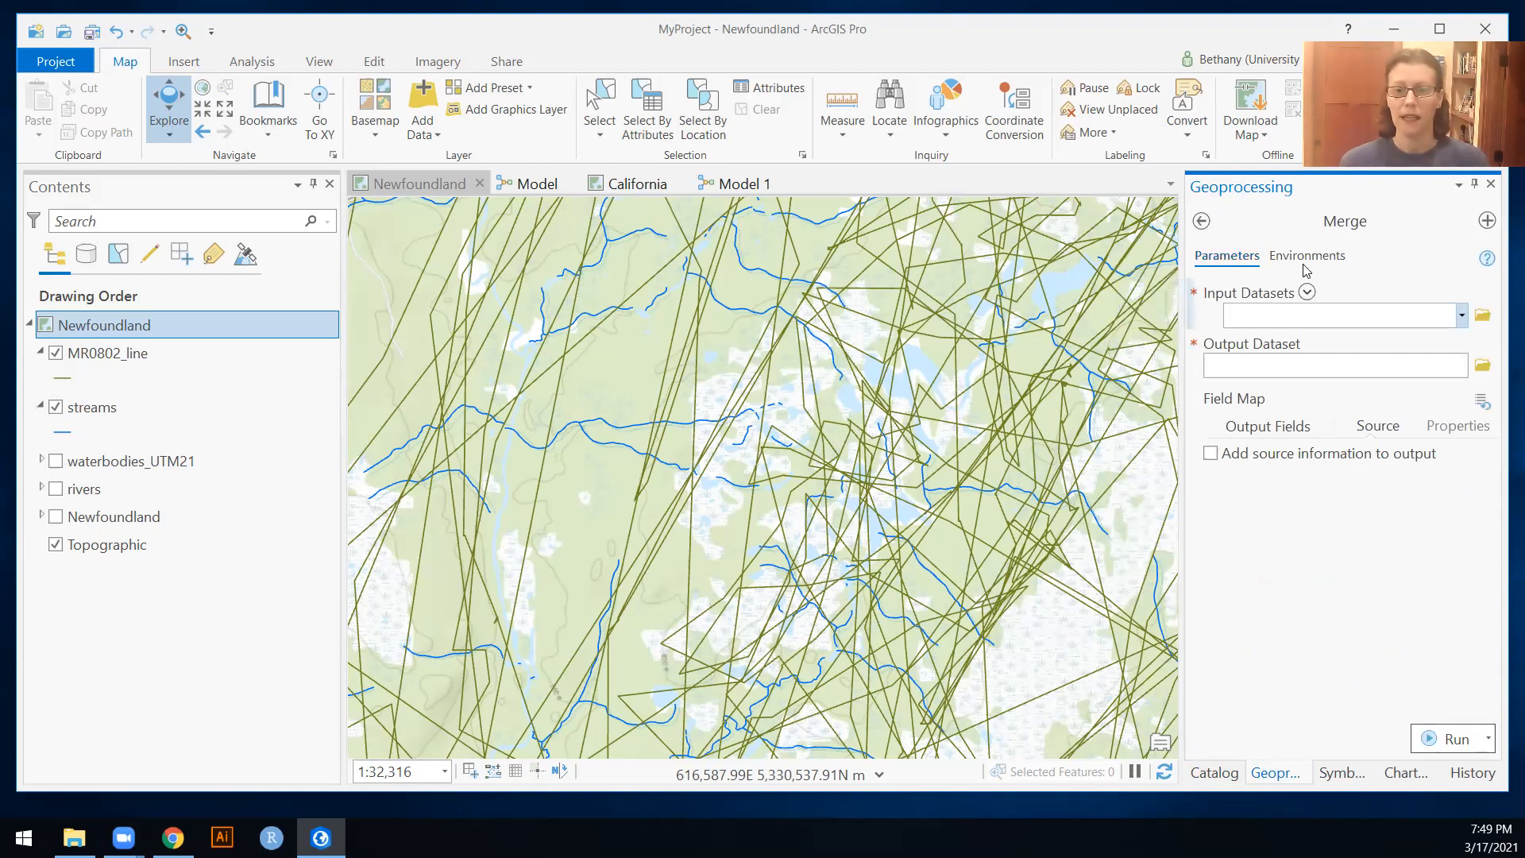
left_click(1462, 315)
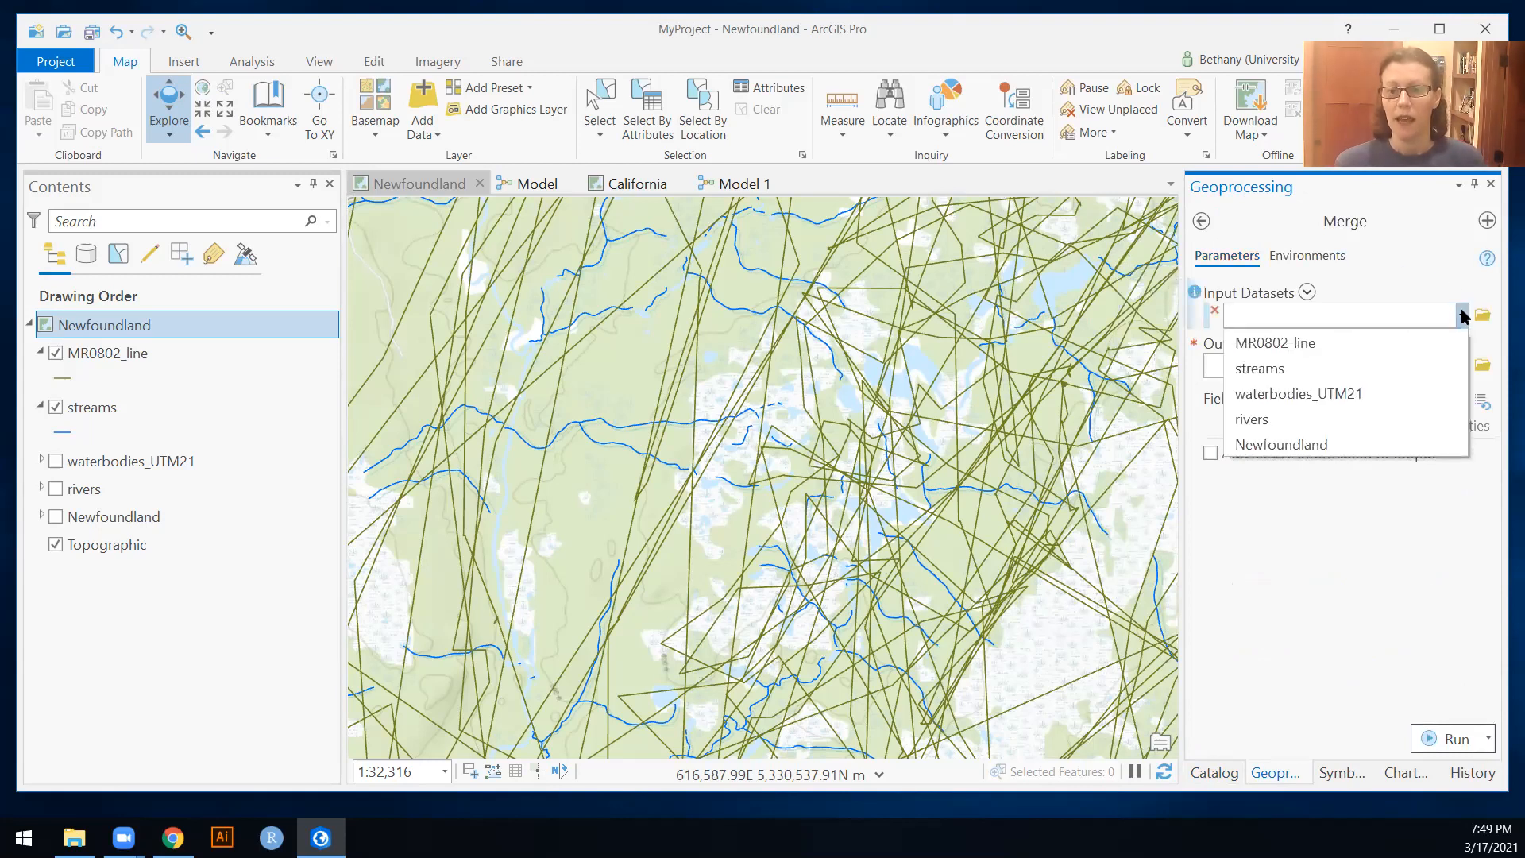
left_click(1462, 315)
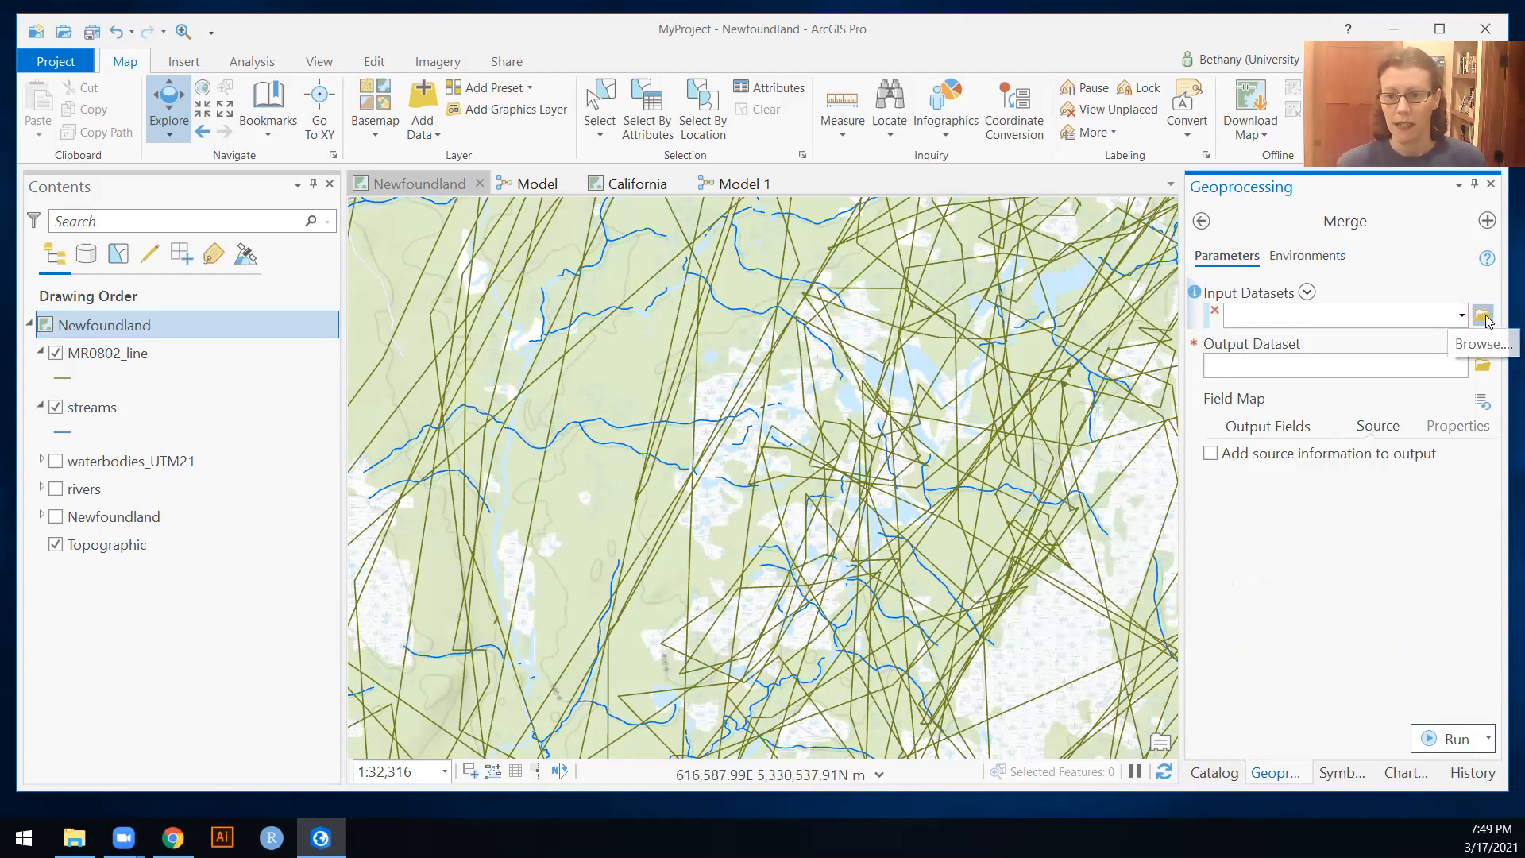
left_click(1482, 315)
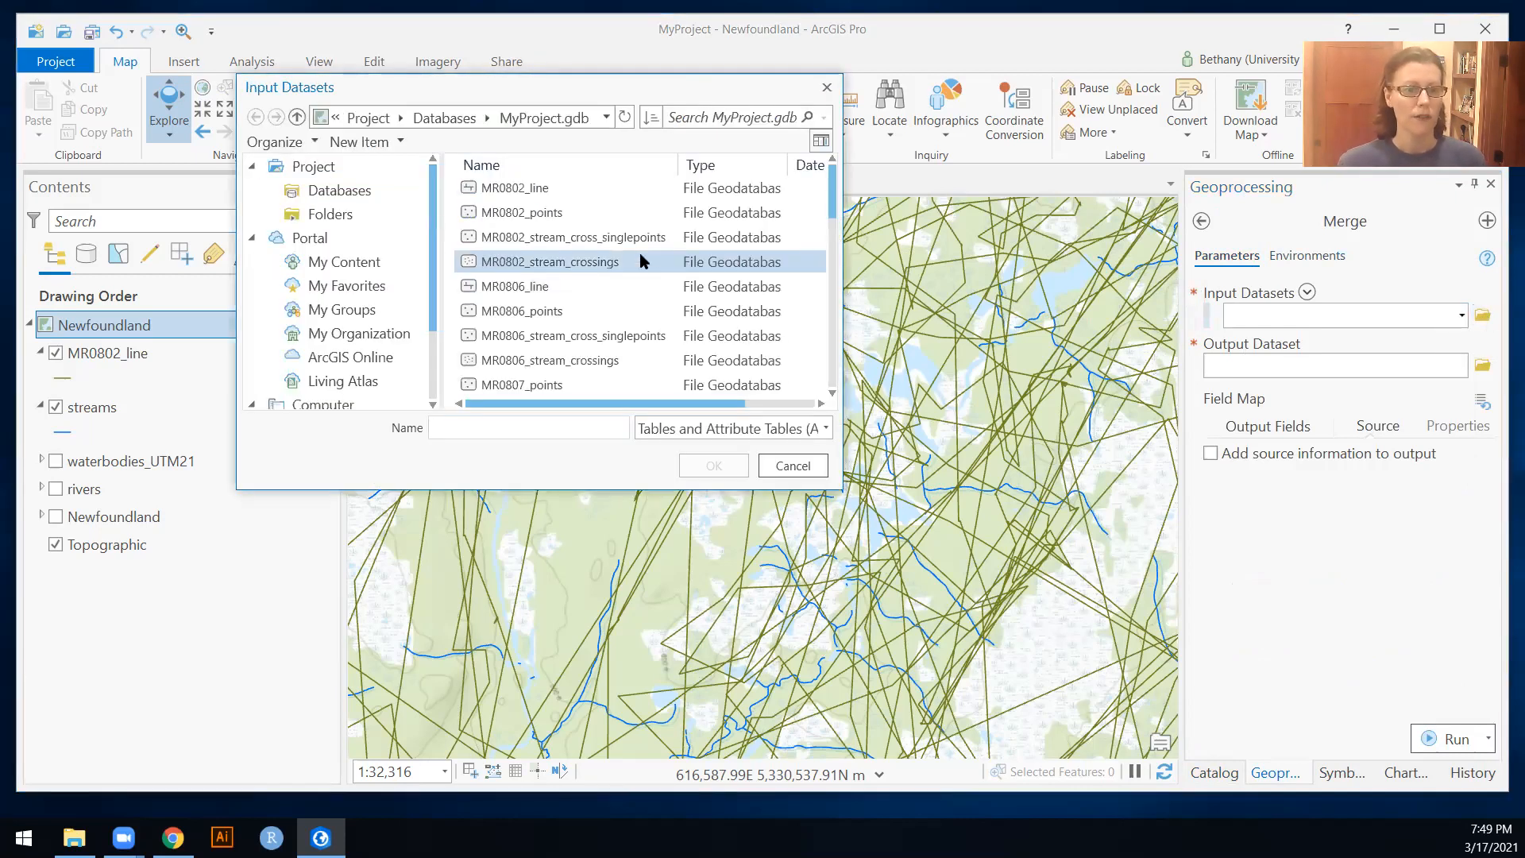
Add the stream_cross_singlepoints datasets of MR0802, MR0806, MR0808, MR0809, MR0810, MR0813, MR0814, MR0816 and MR0817 as the Merge input datasets.
left_click(640, 237)
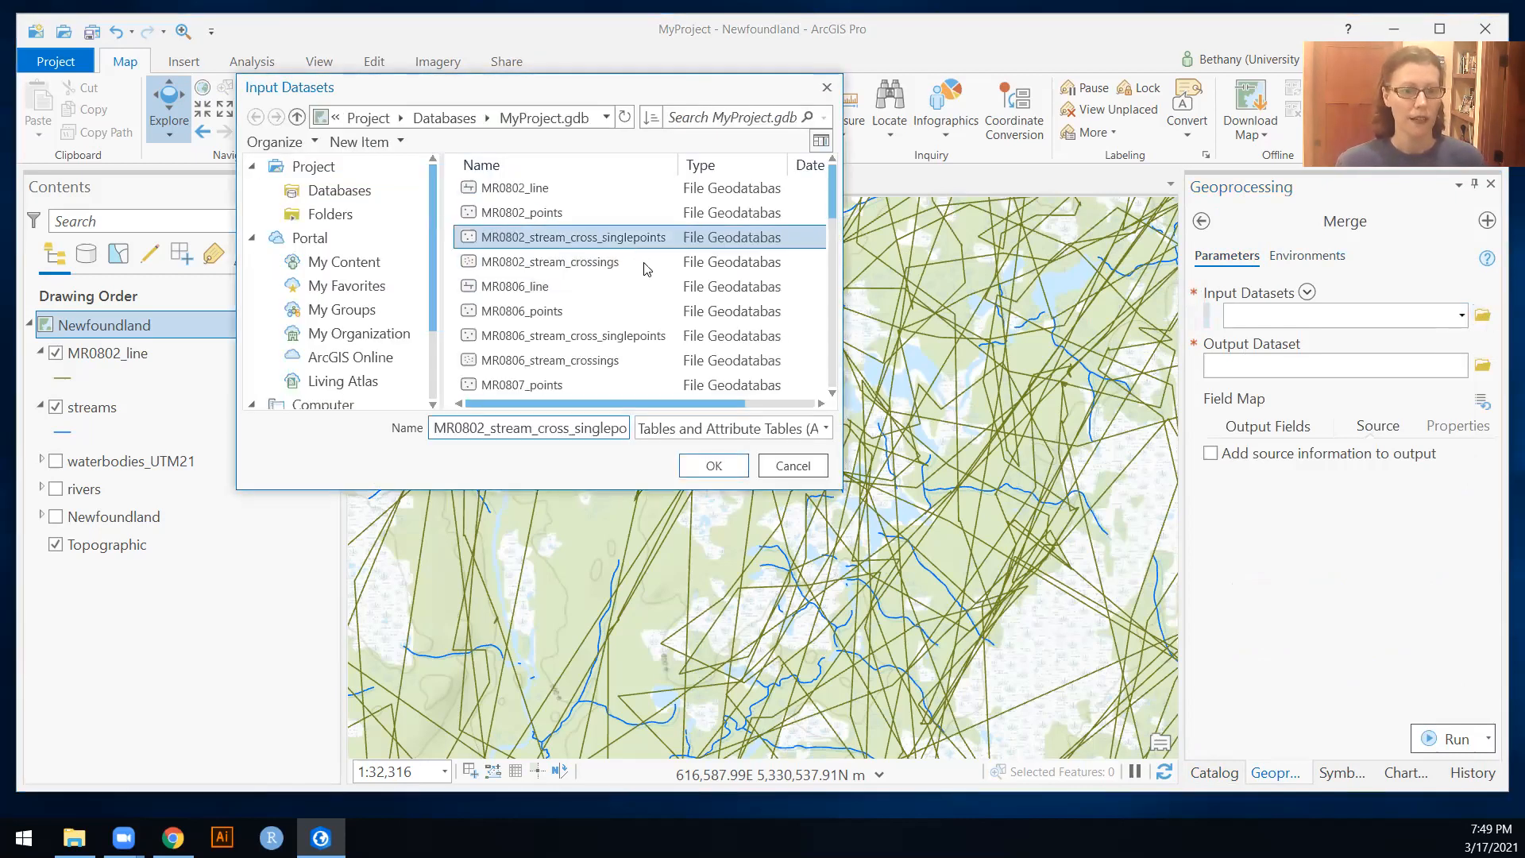
left_click(646, 337, "ctrl")
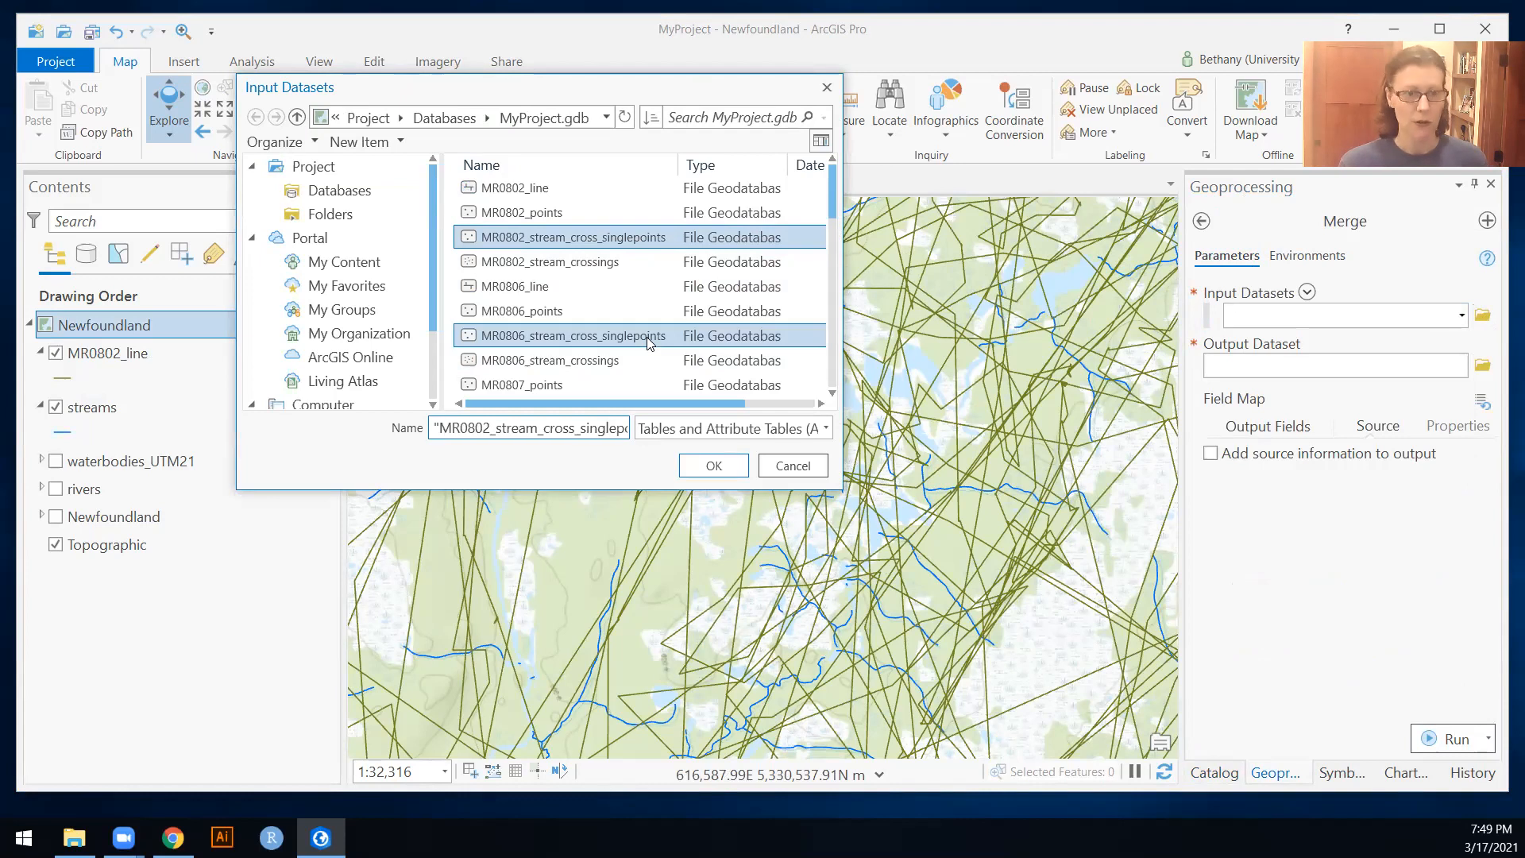
scroll(644, 330, "down", 5)
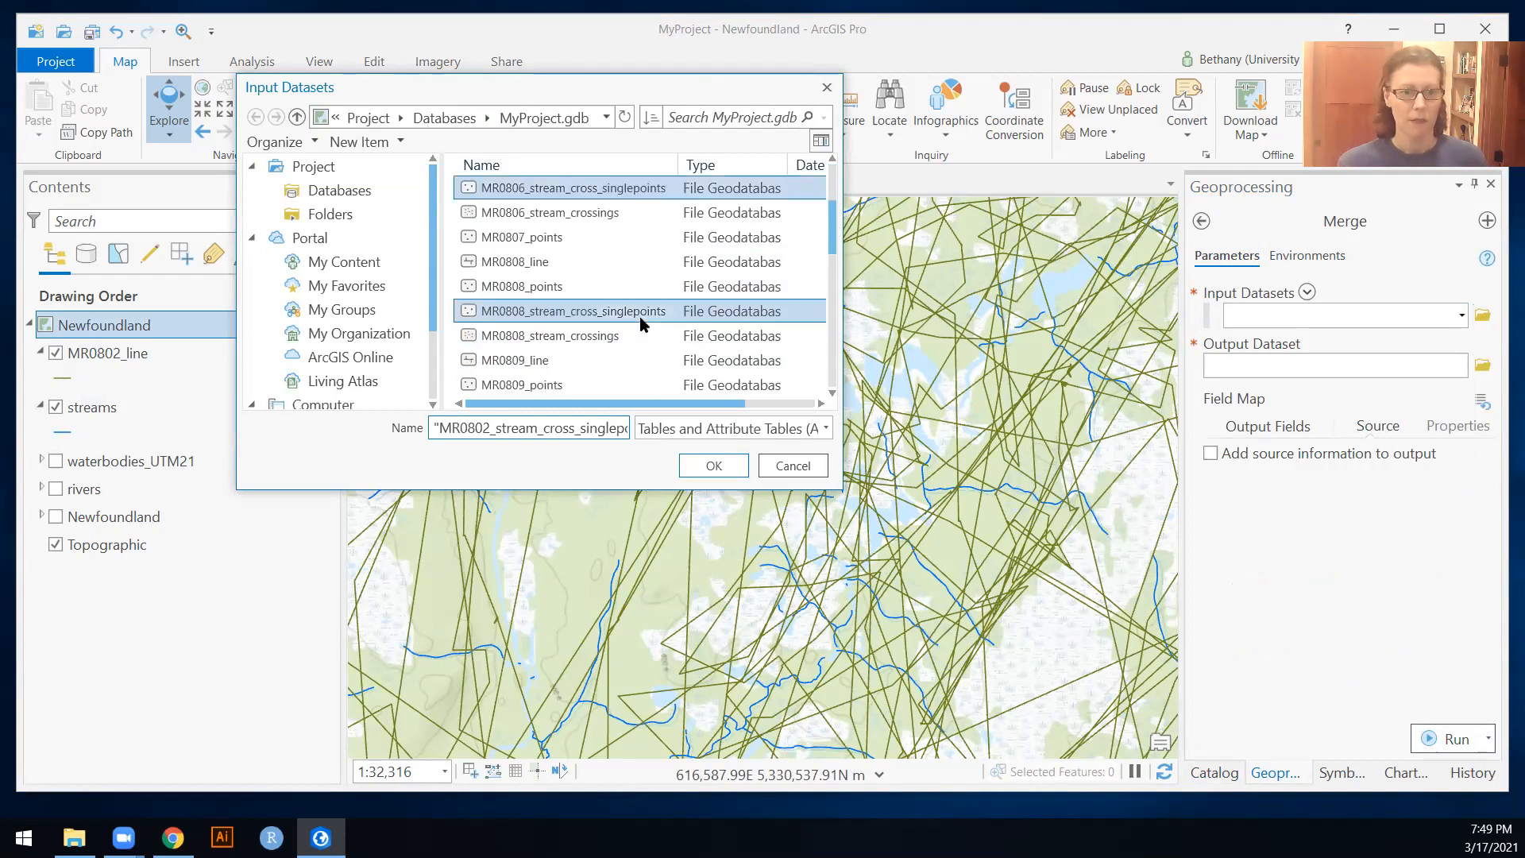
left_click(657, 264, "ctrl")
left_click(644, 356, "ctrl")
scroll(644, 350, "down", 6)
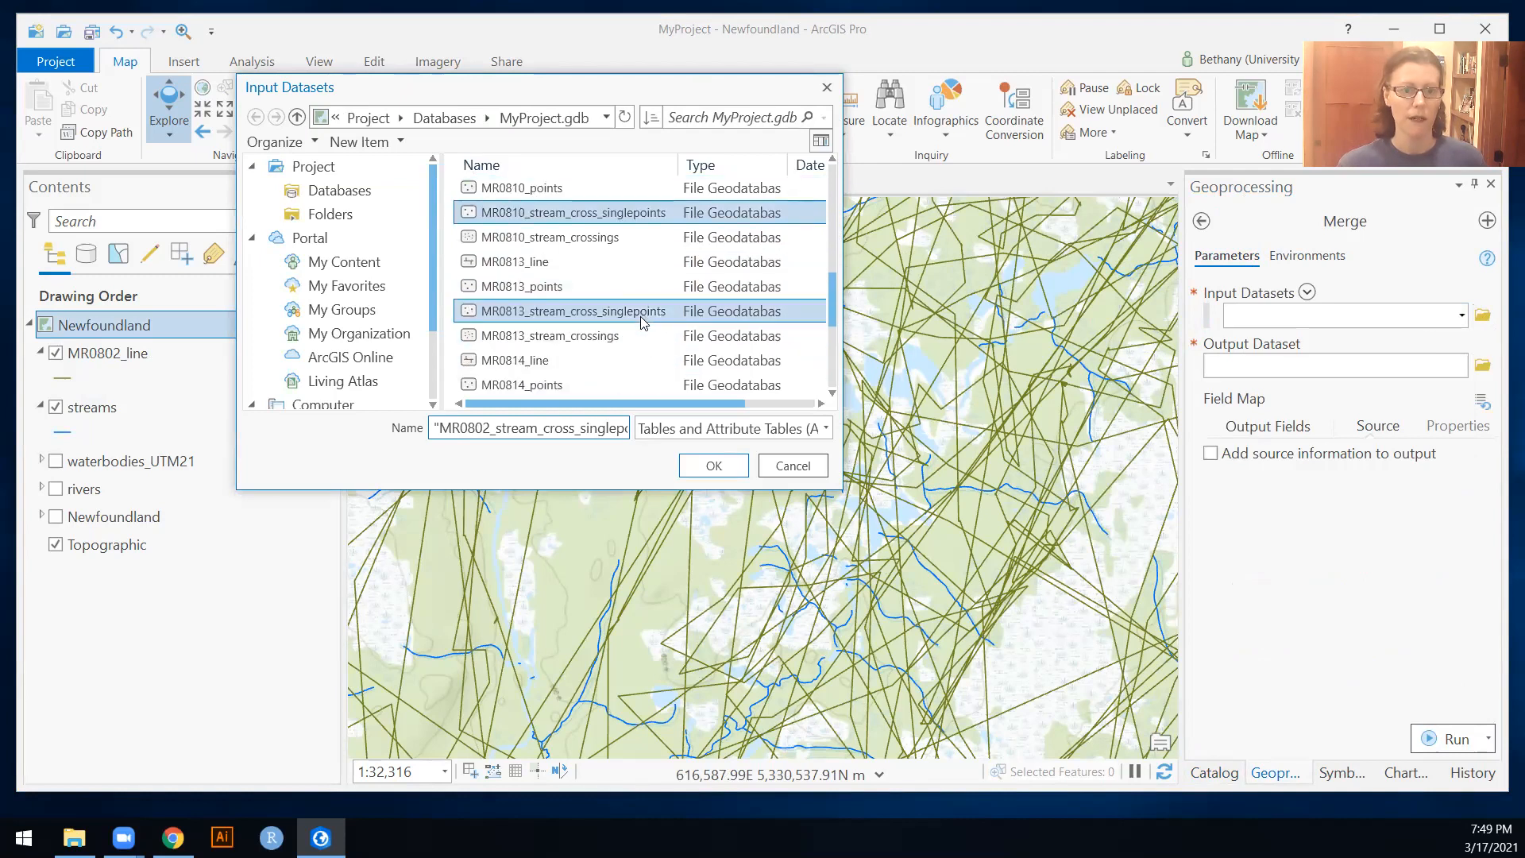
left_click(641, 264, "ctrl")
left_click(627, 360, "ctrl")
scroll(642, 326, "down", 2)
left_click(641, 359, "ctrl")
scroll(646, 347, "down", 2)
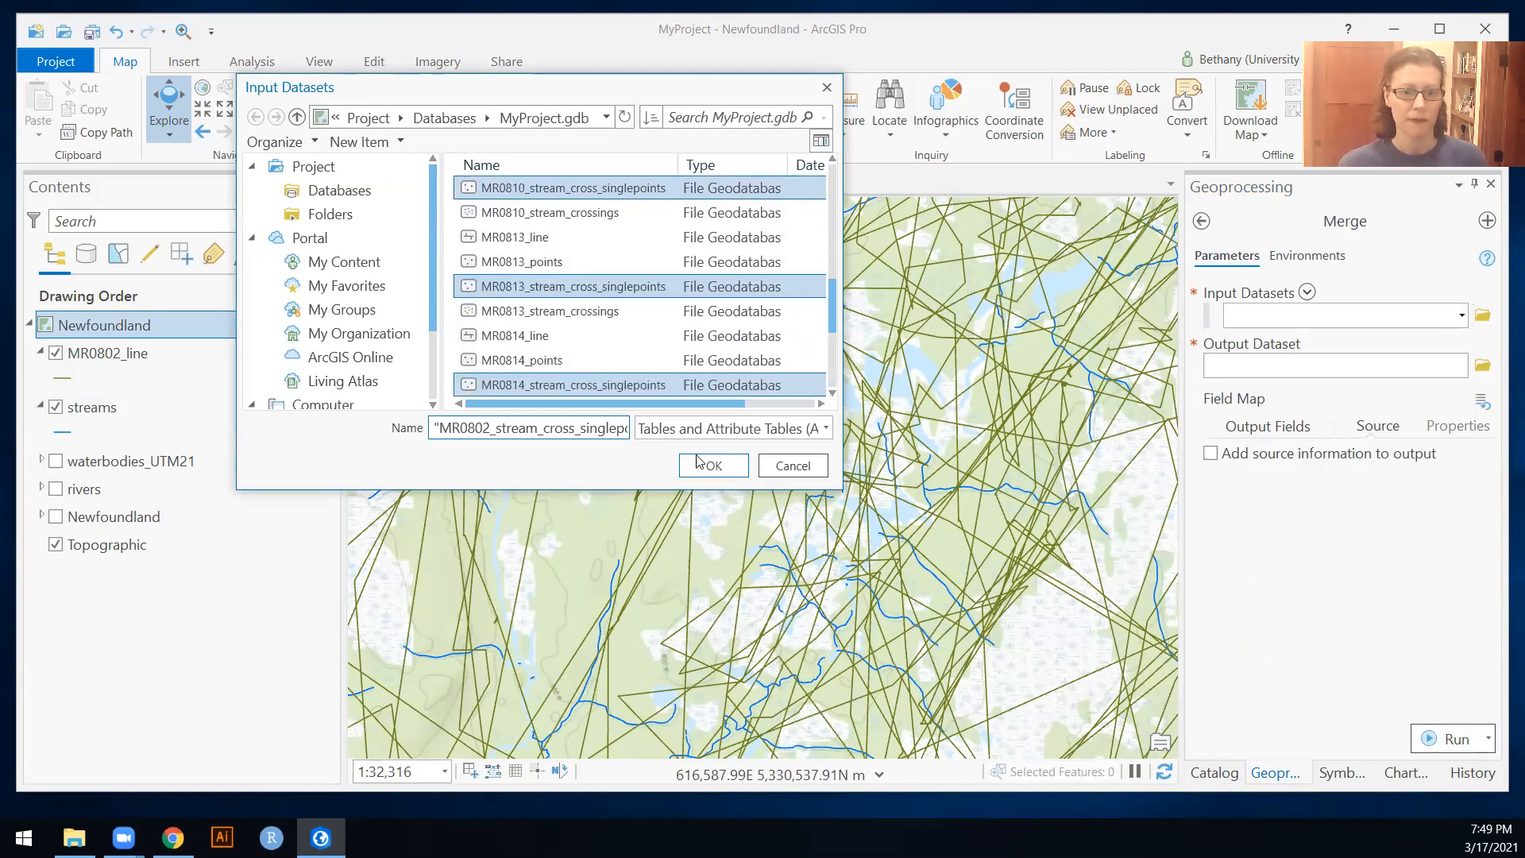
left_click(714, 465)
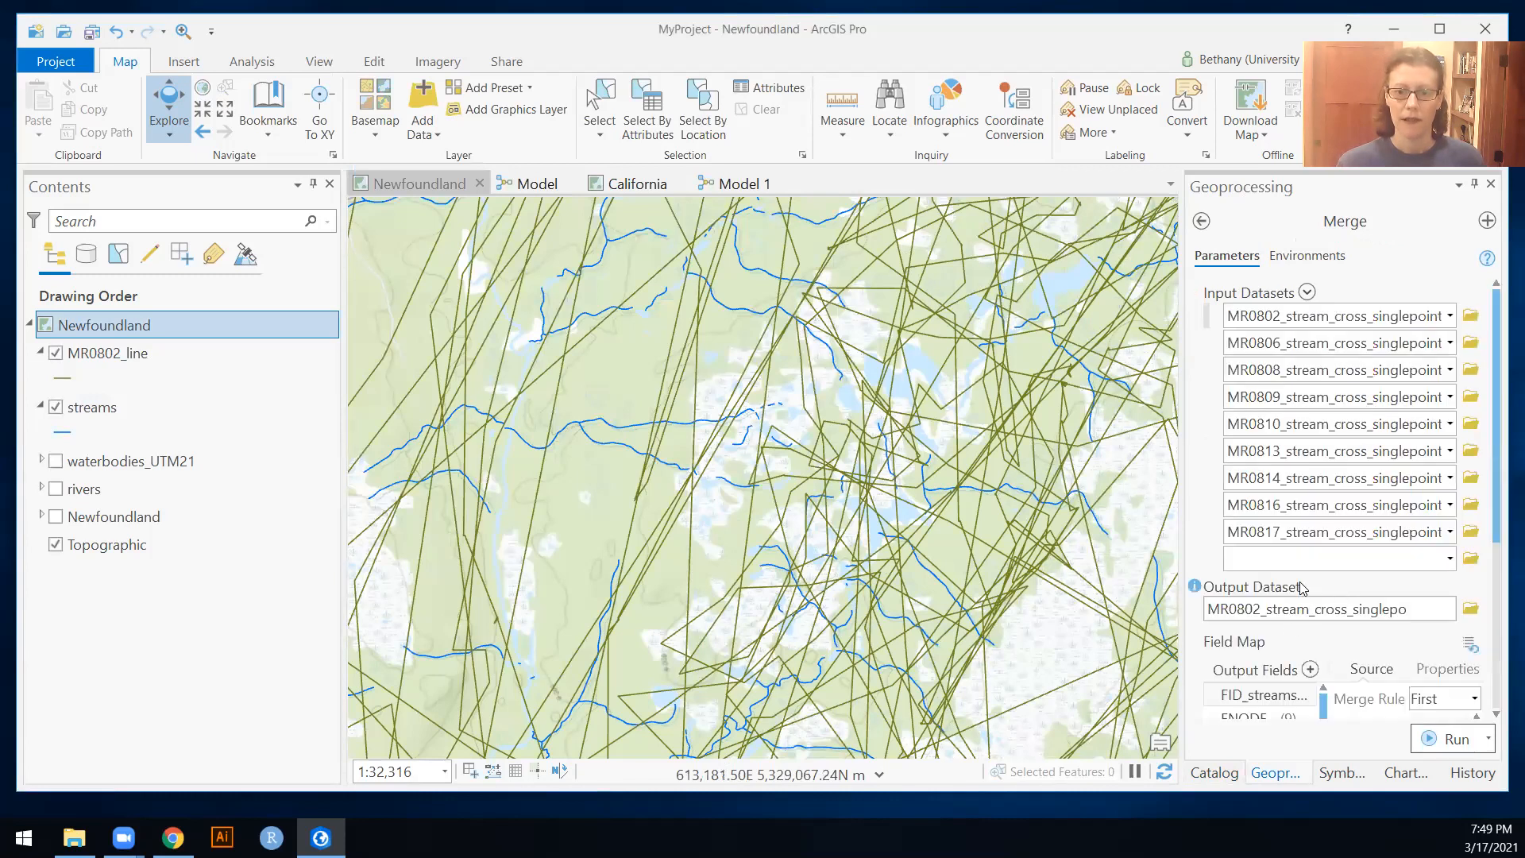
Set the Merge output dataset to All_bear_stream_crossing in MyProject.gdb.
left_click(1419, 608)
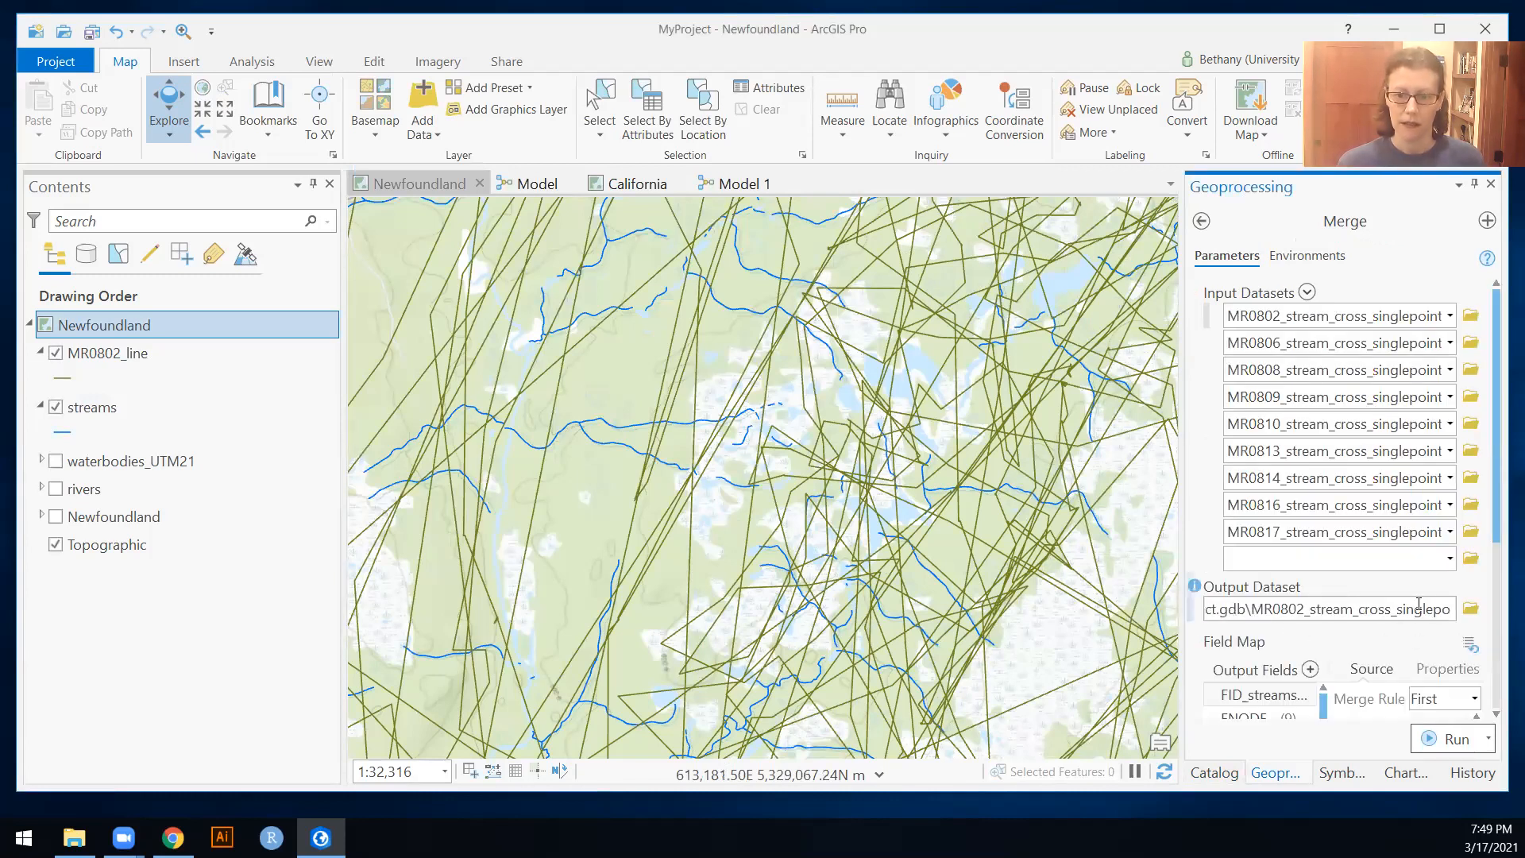
left_click(1471, 608)
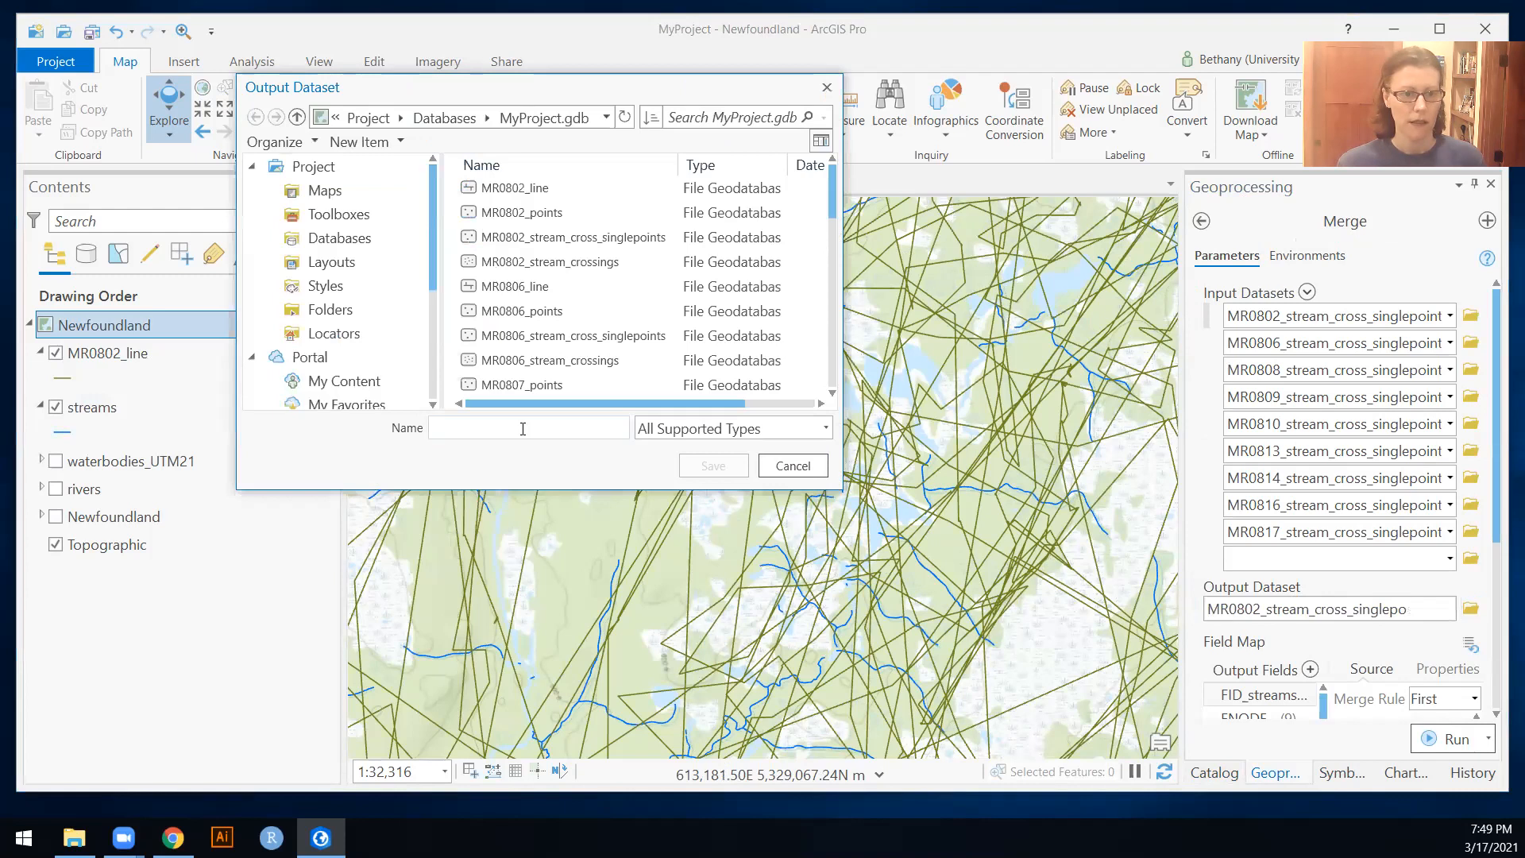
type("Al")
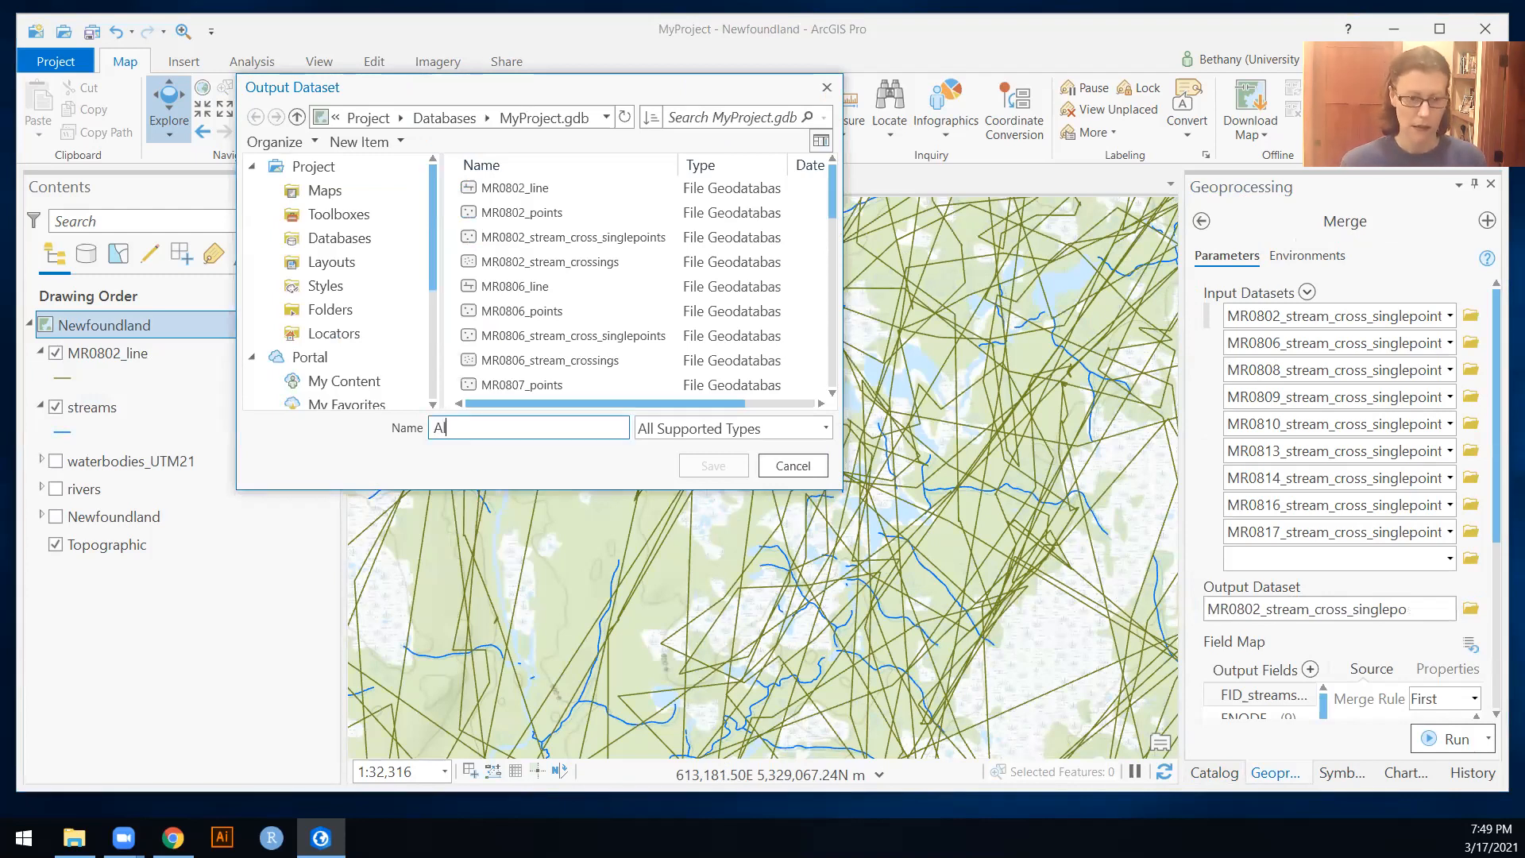
type("l_bear")
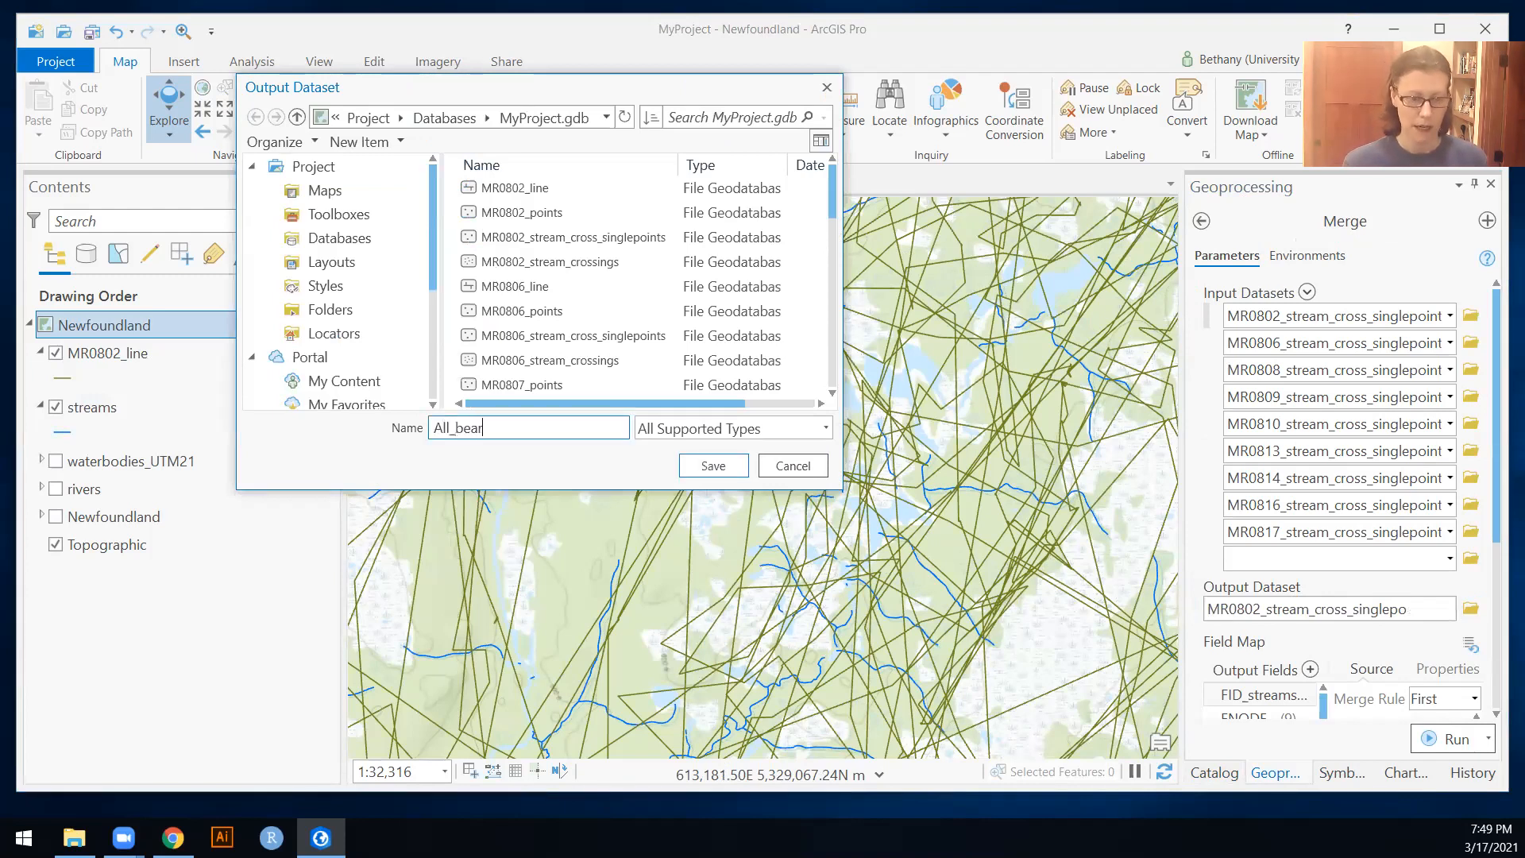
type("_stream_crossing")
key("Return")
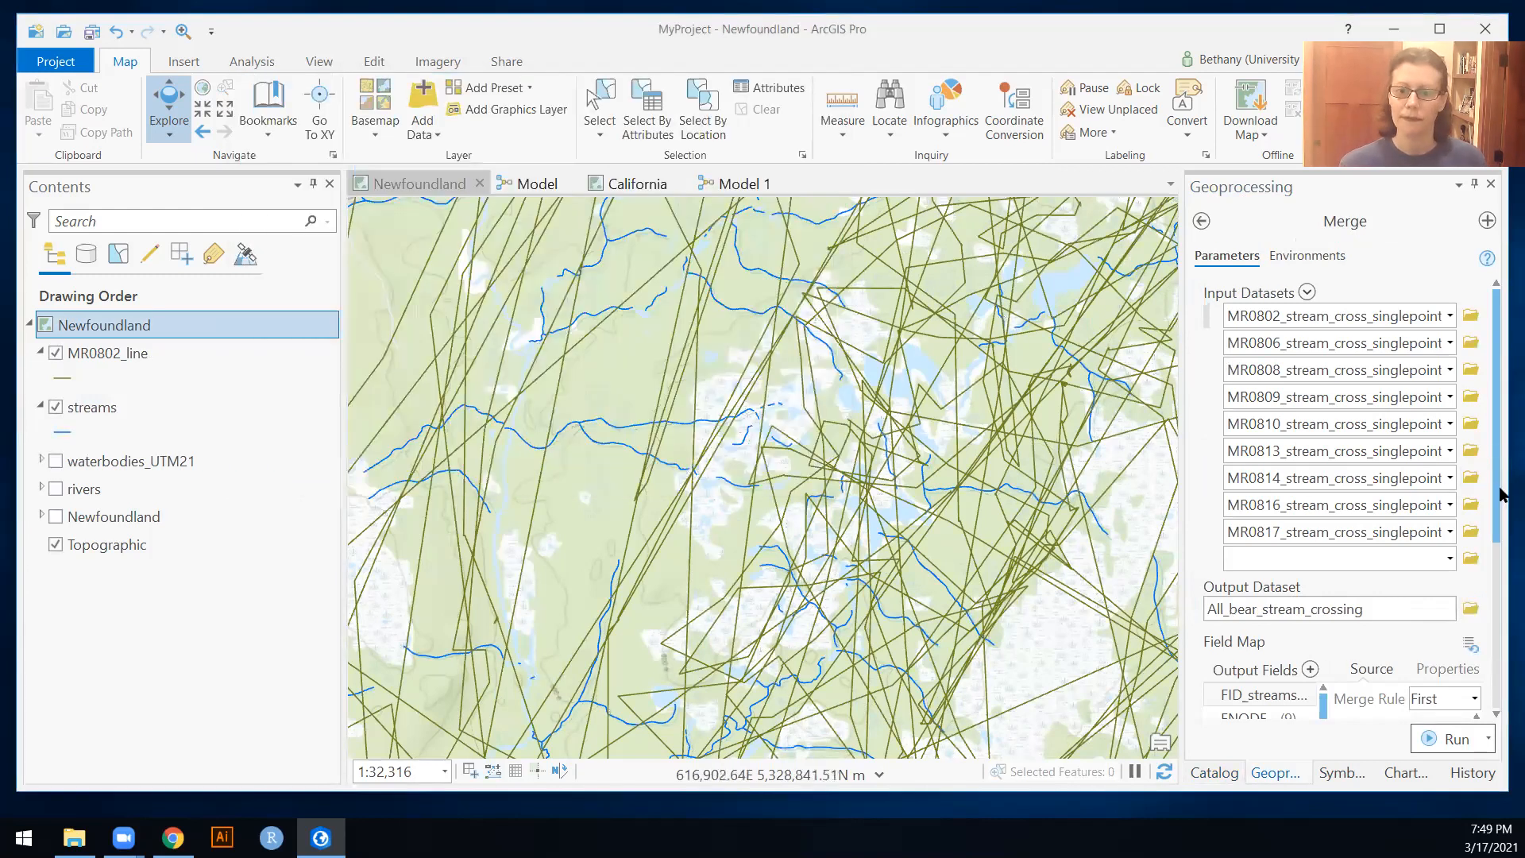
Check the Merge field map and run the tool to combine all bears' single-point stream crossings.
left_click_drag(1499, 479, 1499, 666)
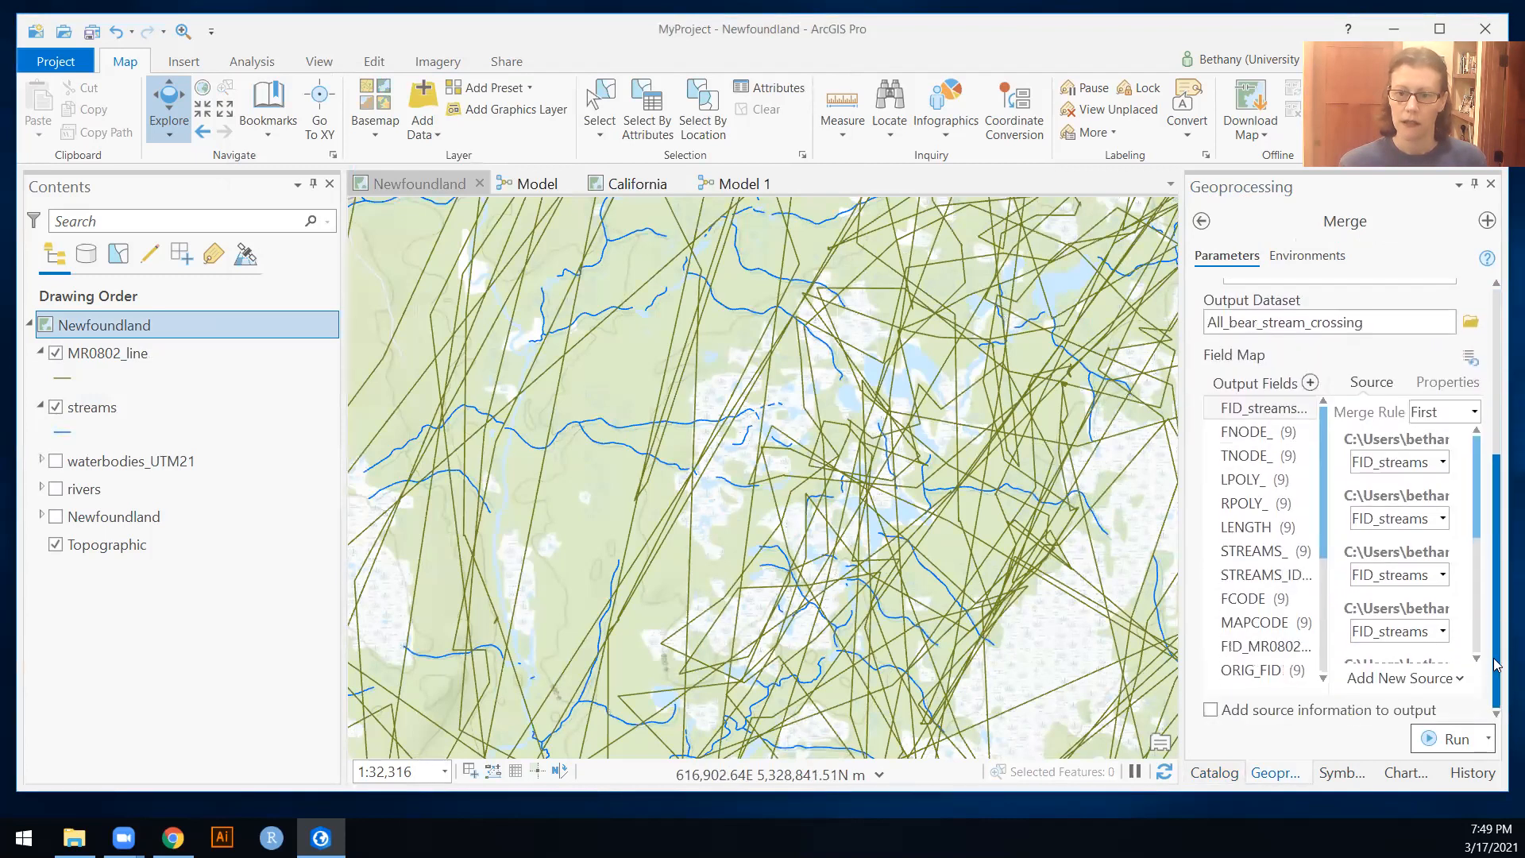
left_click(1451, 745)
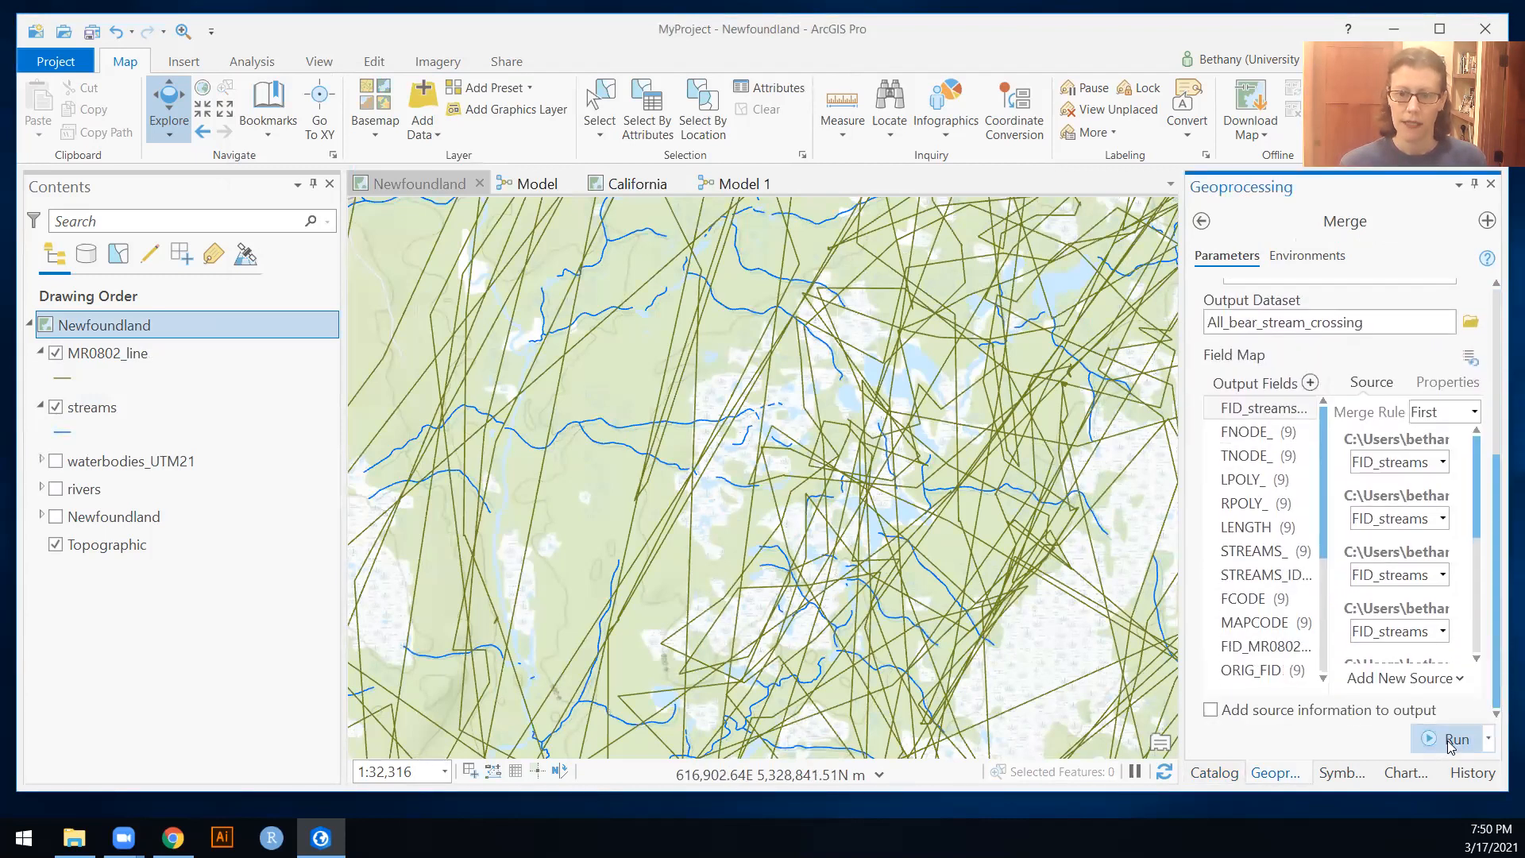
left_click(1448, 741)
mouse_move(1450, 746)
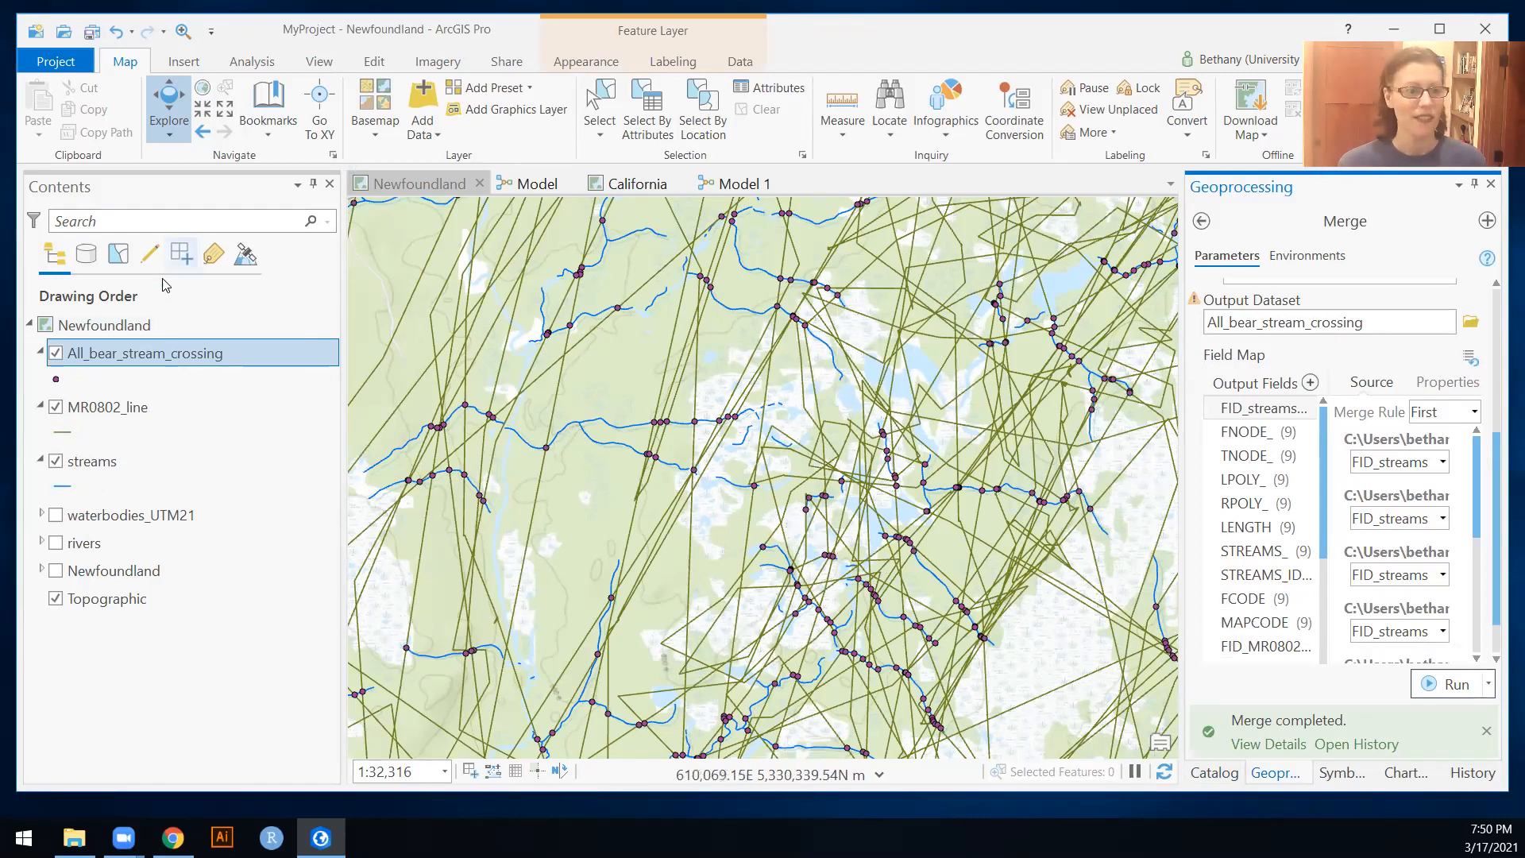
Open the attribute table of the All_bear_stream_crossing layer and examine the BearName values across its records.
right_click(123, 364)
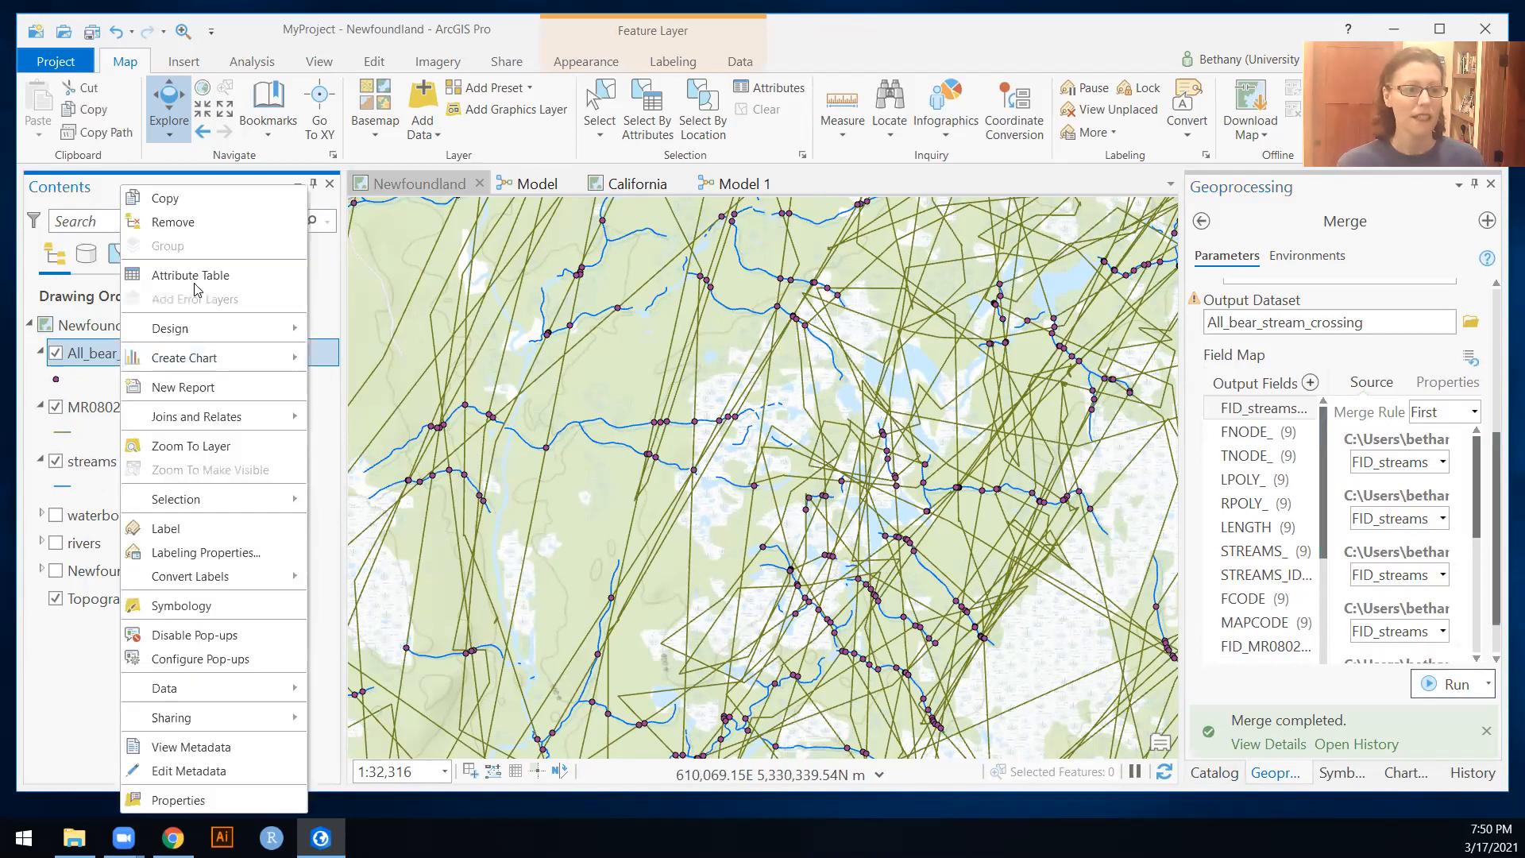
left_click(201, 275)
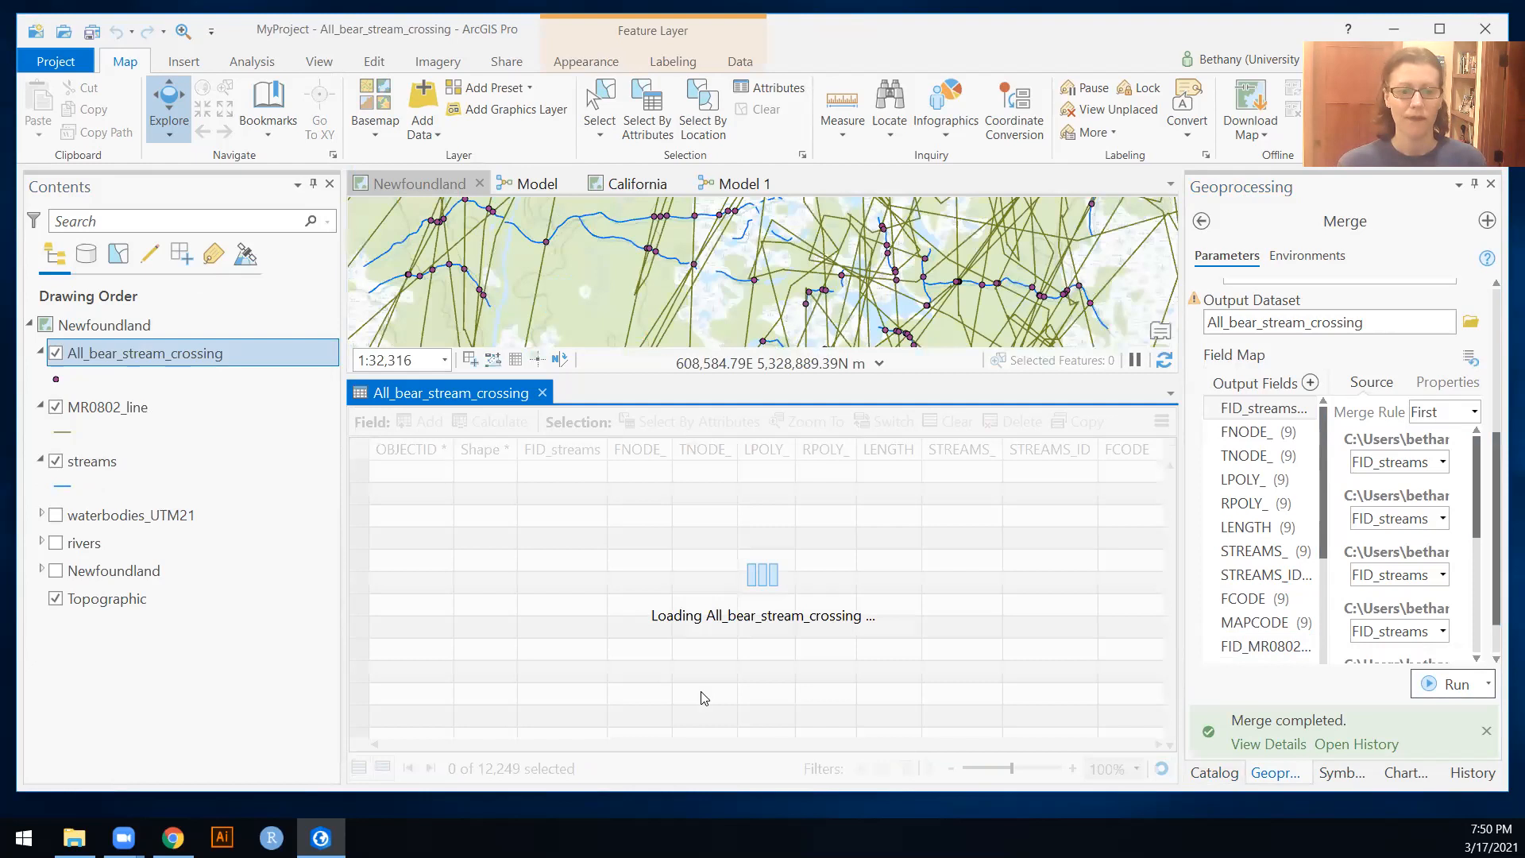
left_click_drag(713, 747, 1028, 739)
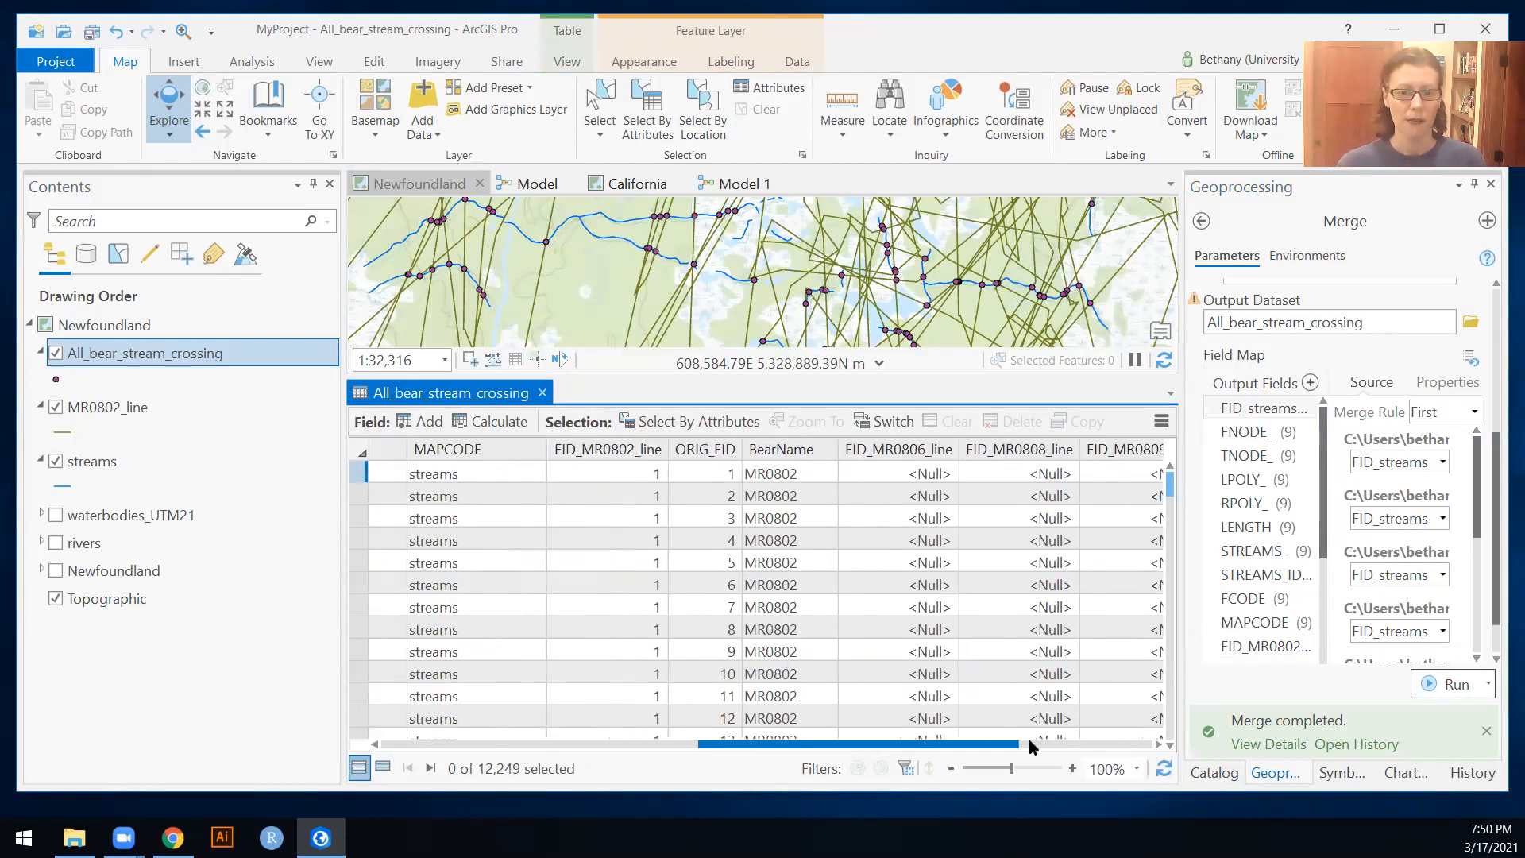
left_click(780, 451)
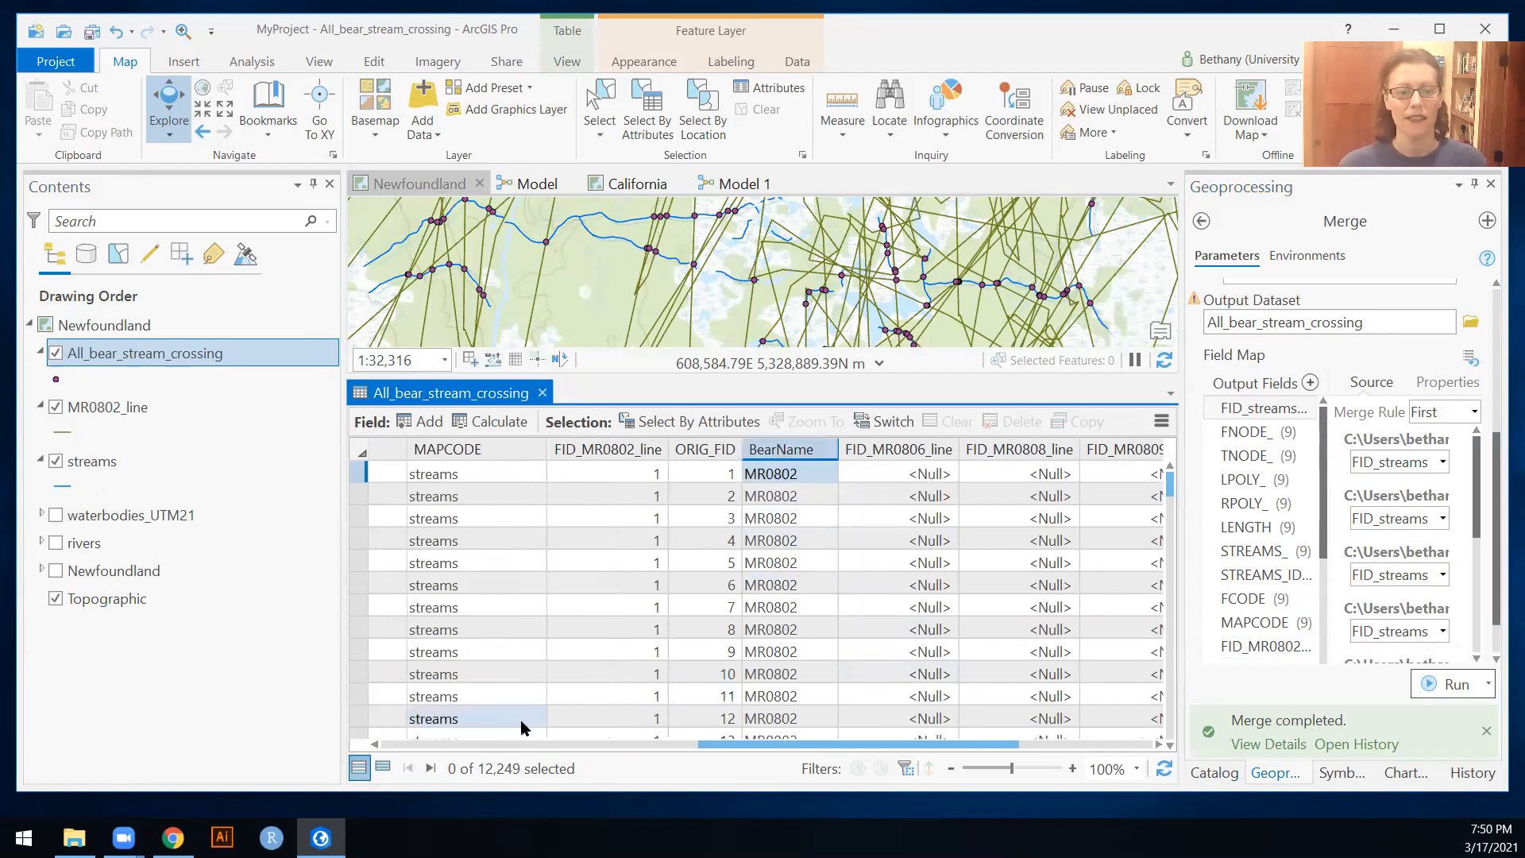
left_click_drag(1171, 482, 1171, 612)
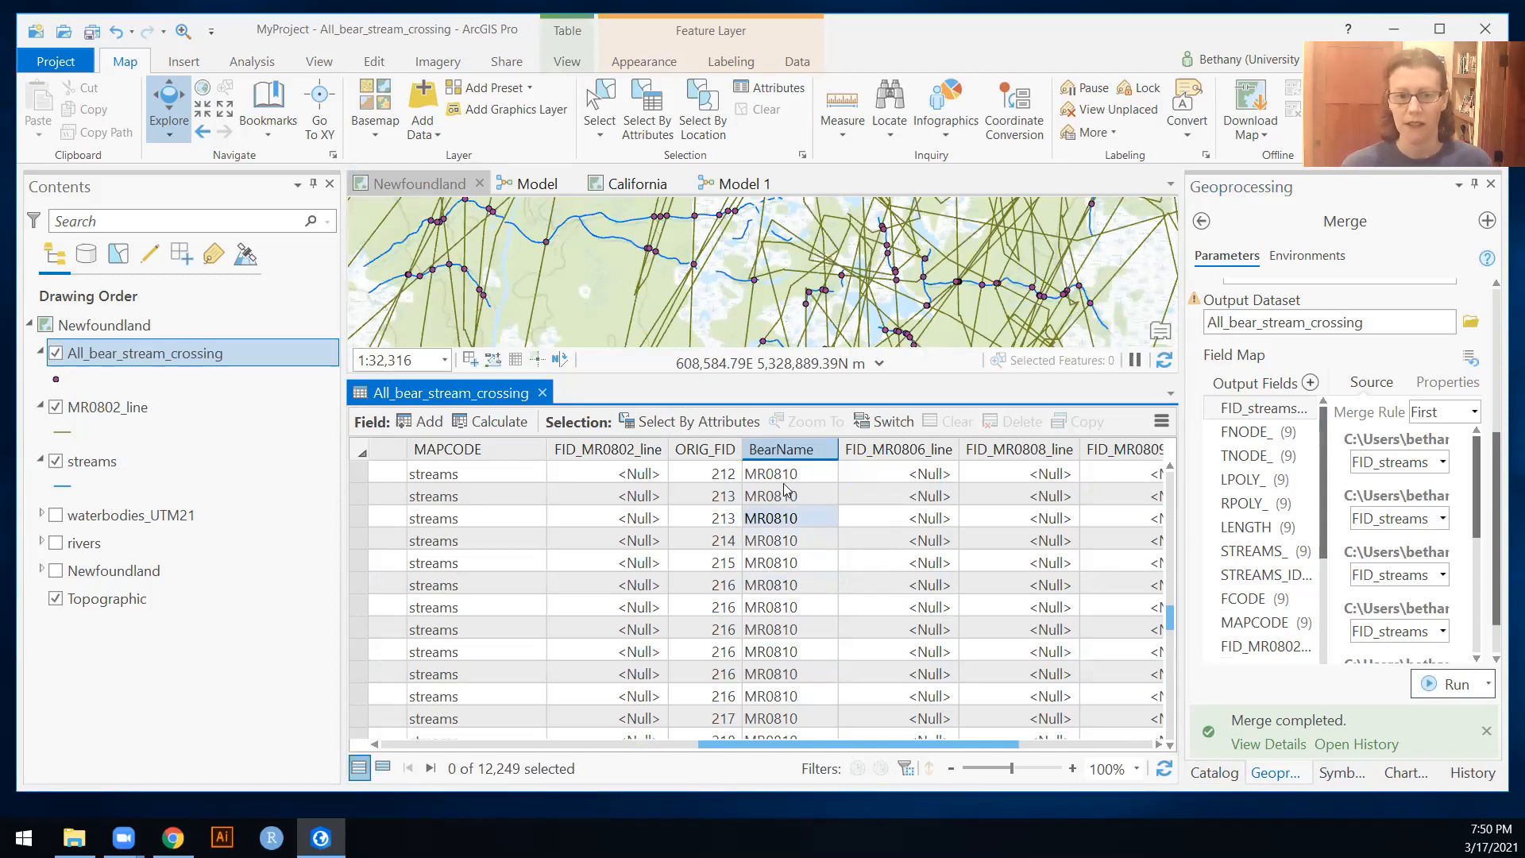
Summarize the BearName field of All_bear_stream_crossing with a Count of OBJECTID, using BearName as case field and All_bear_stream_crossing_Sta as output table.
right_click(783, 451)
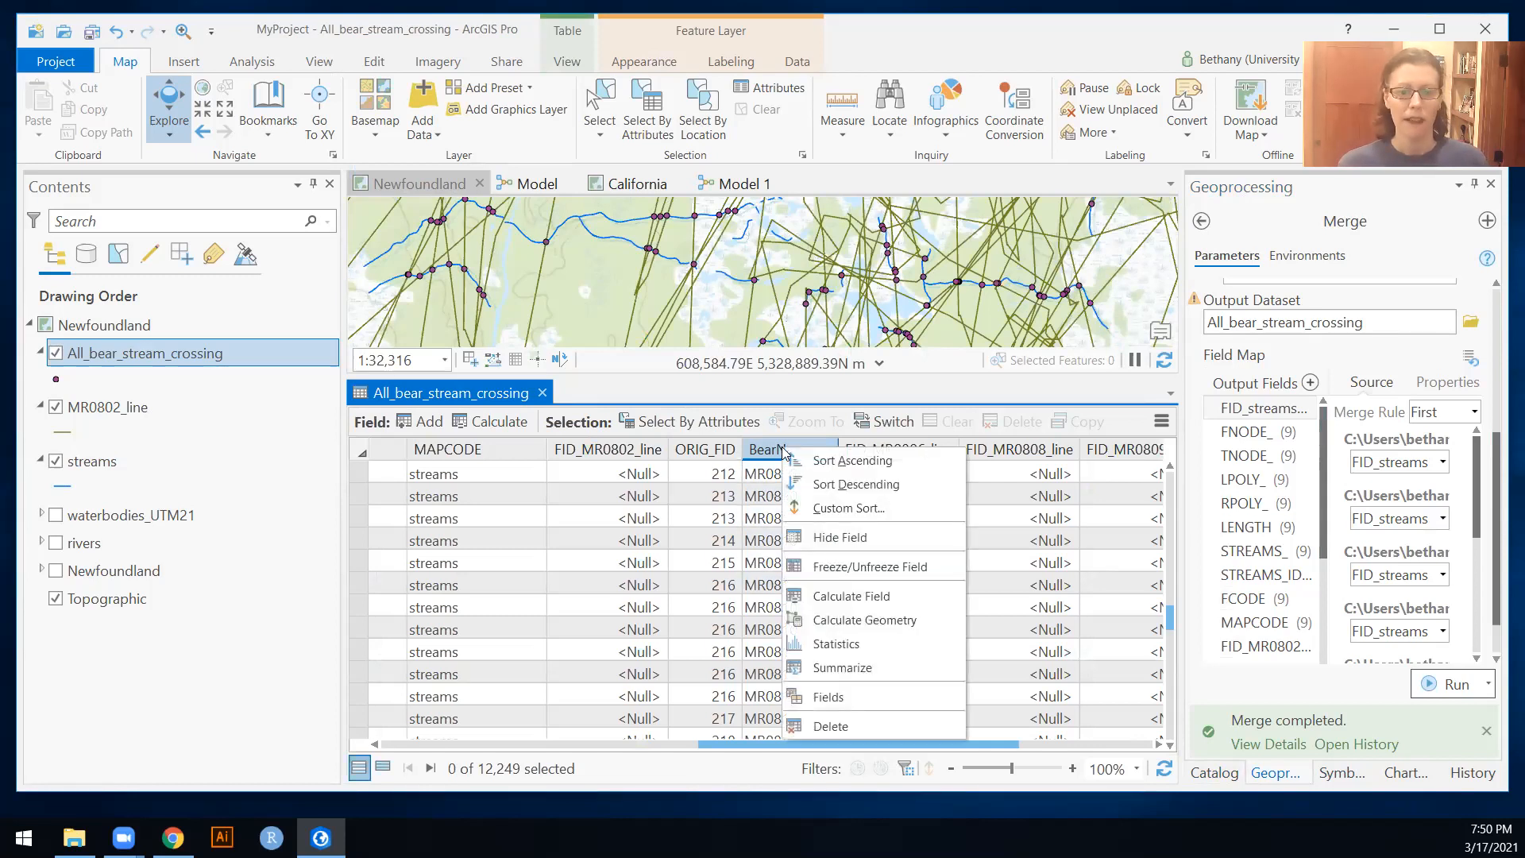
left_click(844, 668)
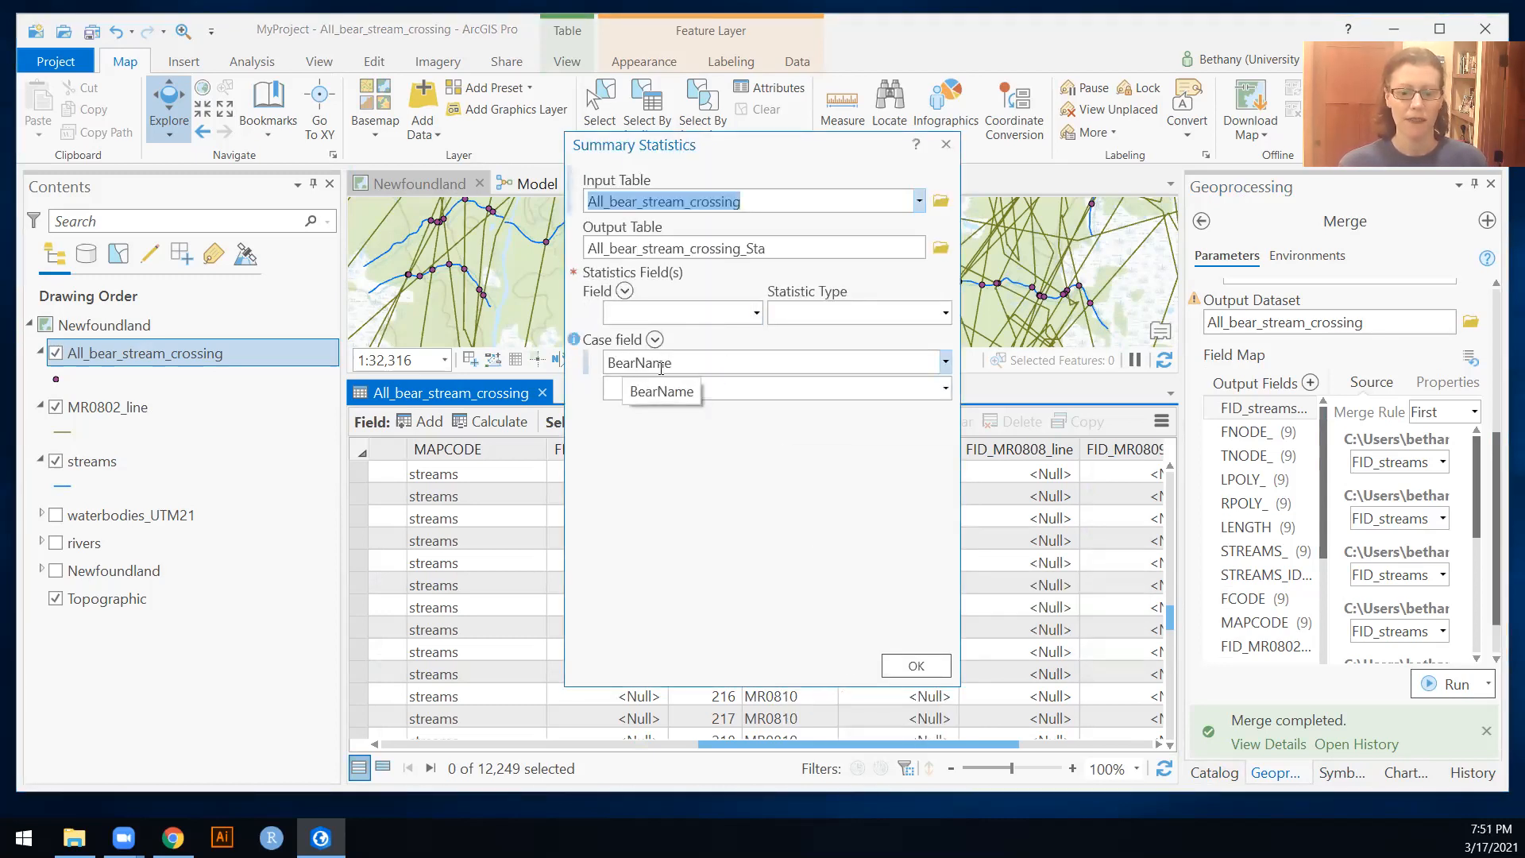
left_click(756, 316)
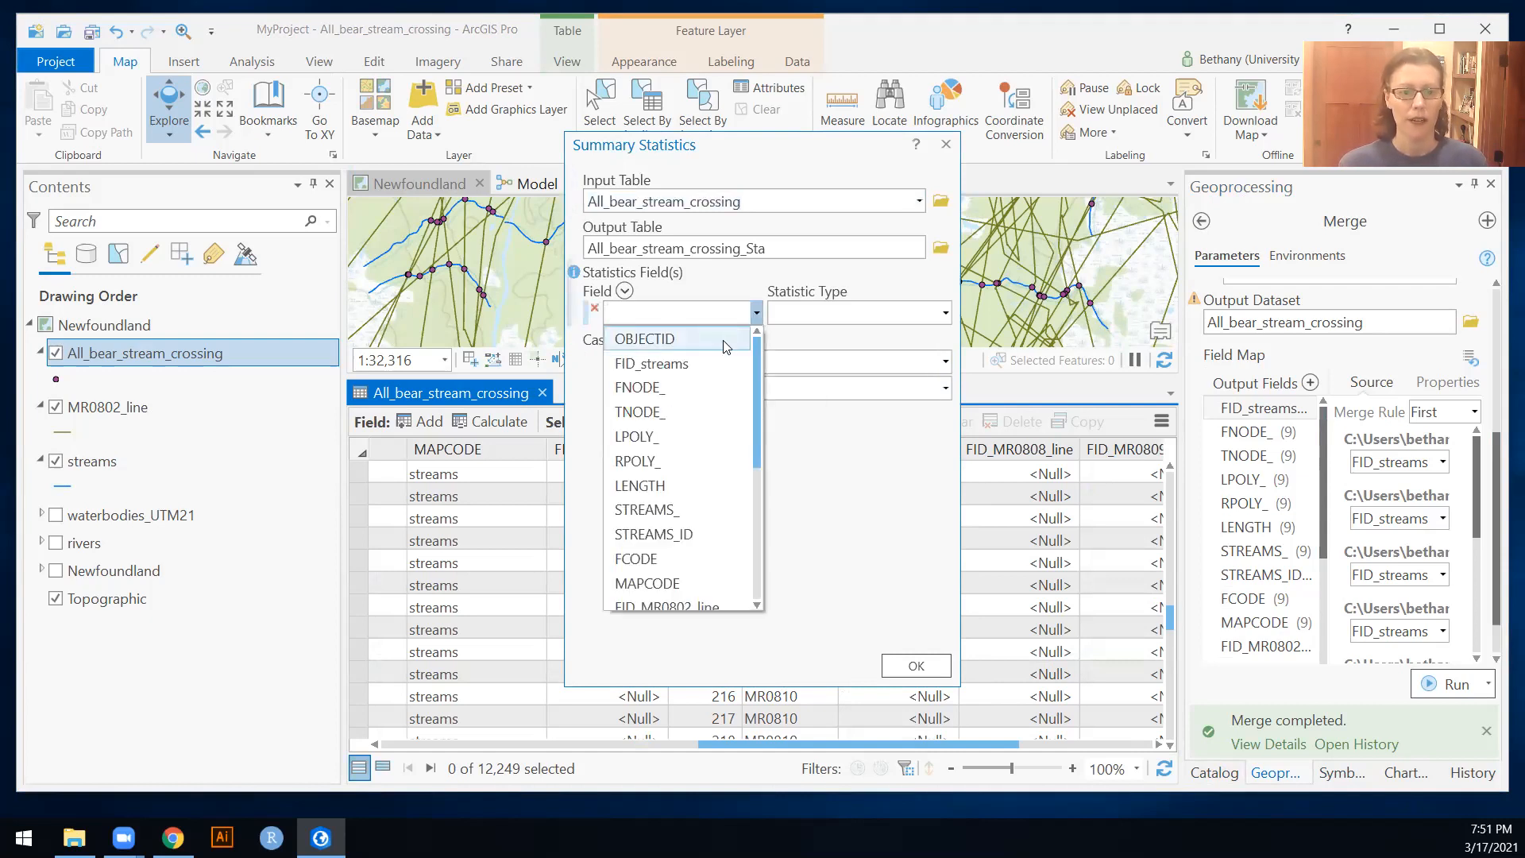
left_click(730, 340)
left_click(945, 314)
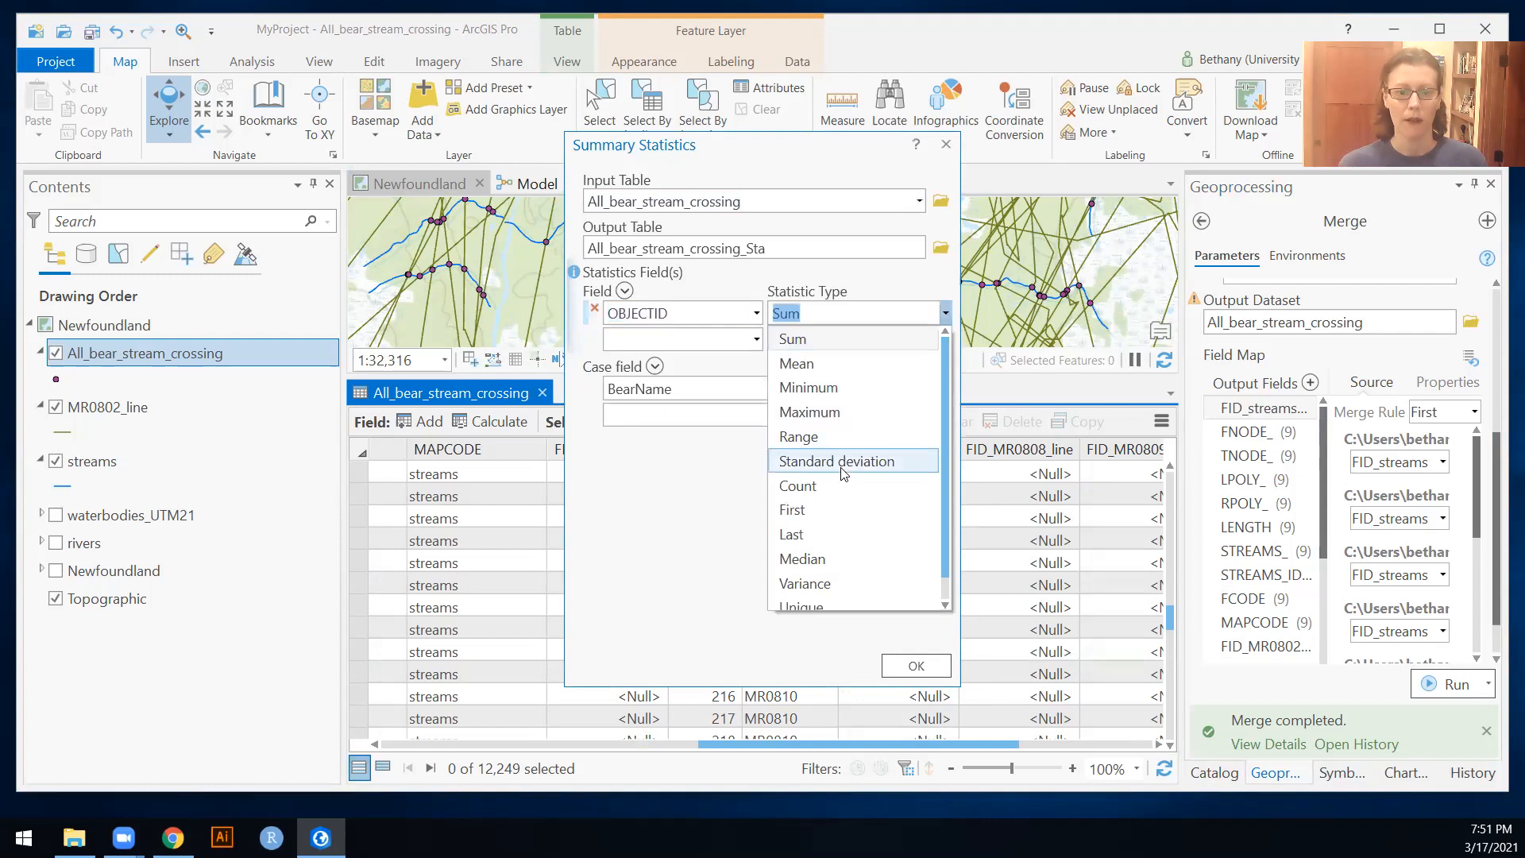
left_click(827, 483)
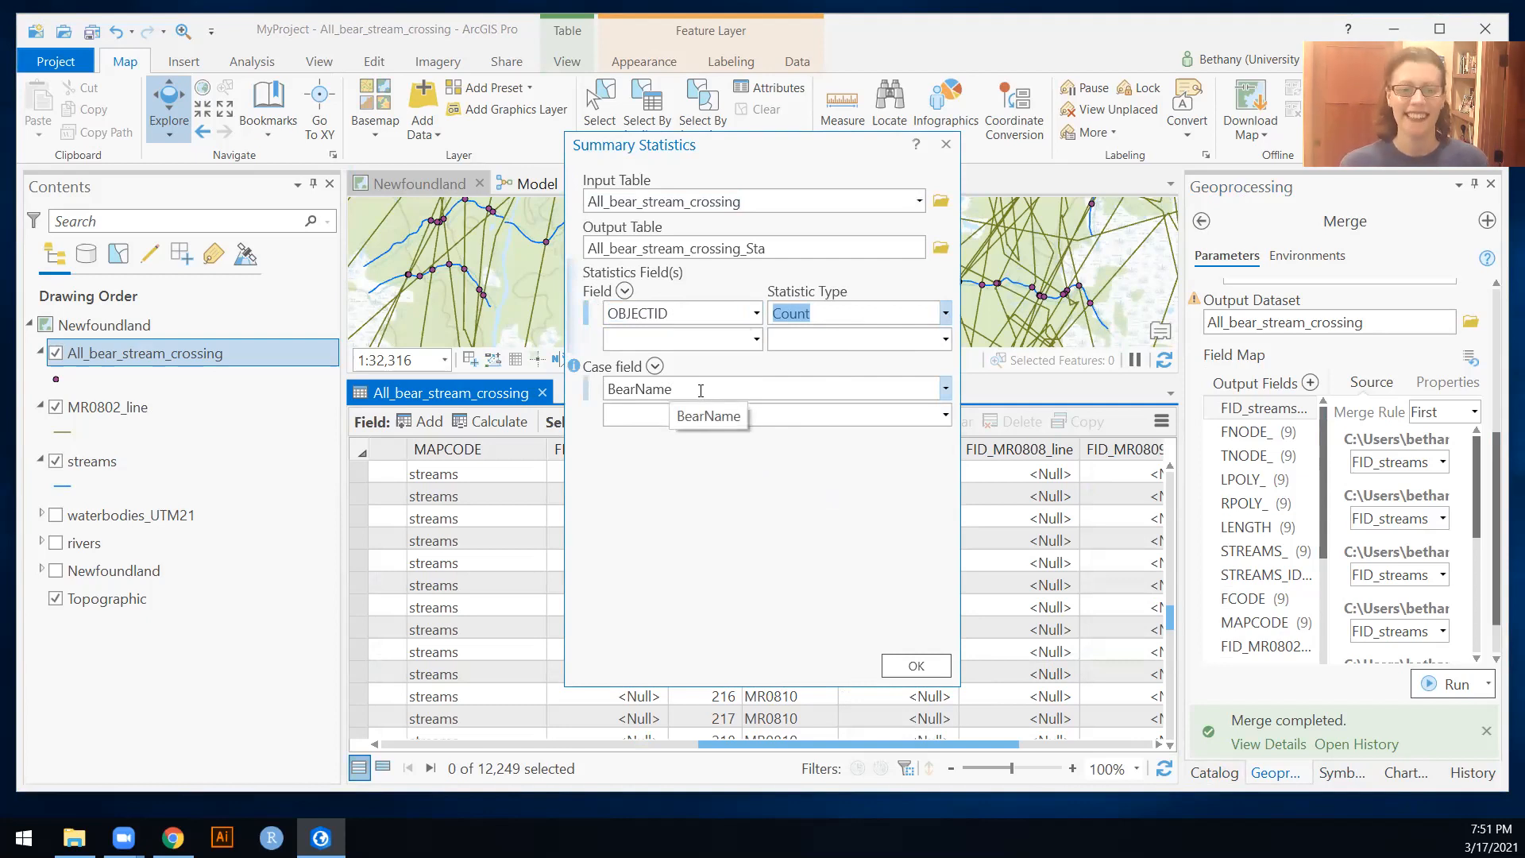
left_click(913, 667)
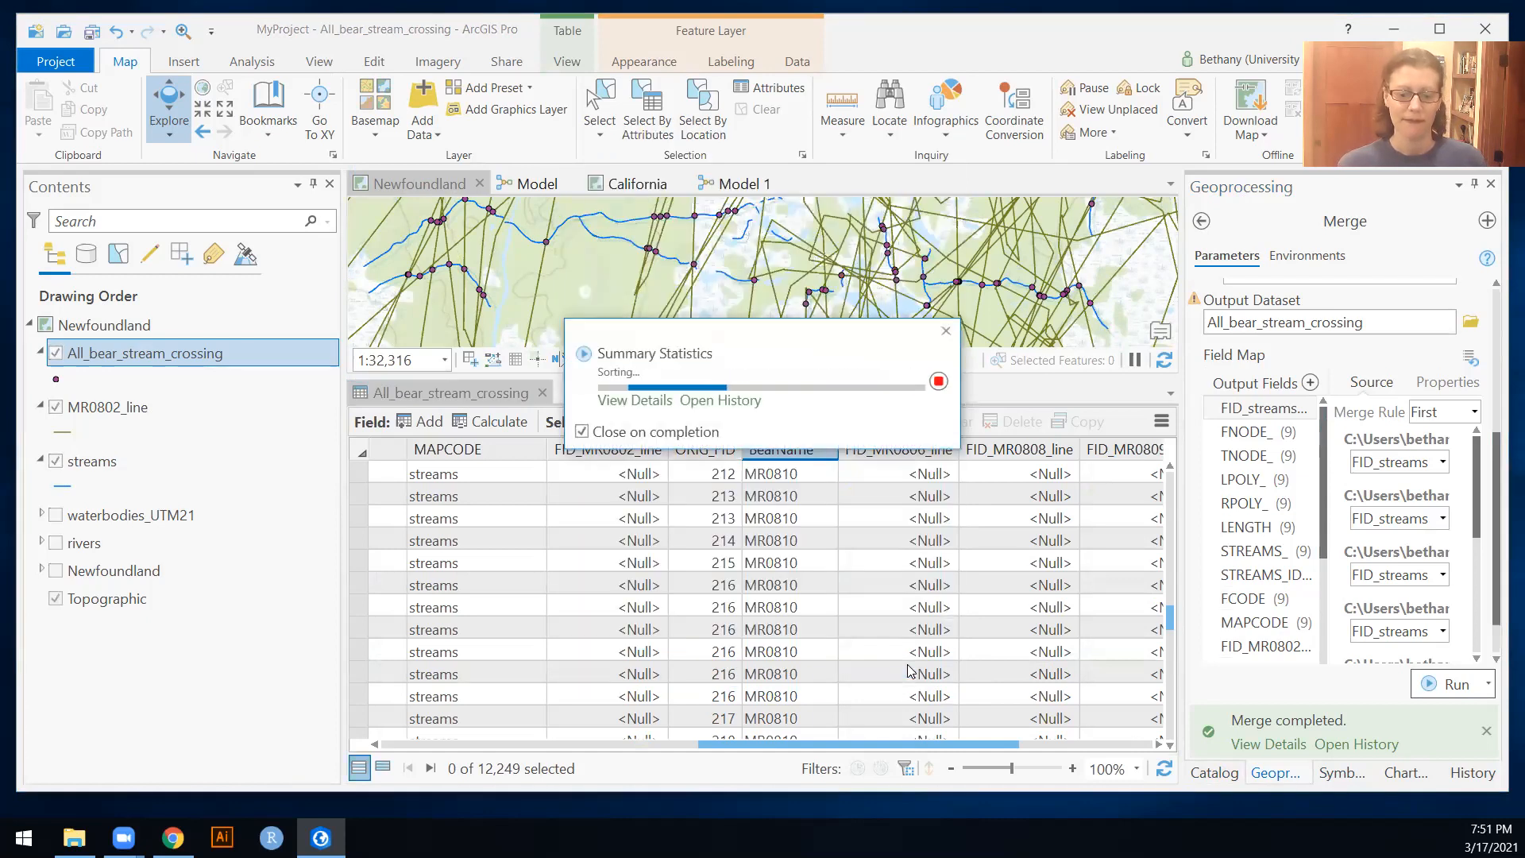
Open the All_bear_stream_crossing_Sta standalone table and examine the FREQUENCY of stream crossings for each bear.
left_click(187, 655)
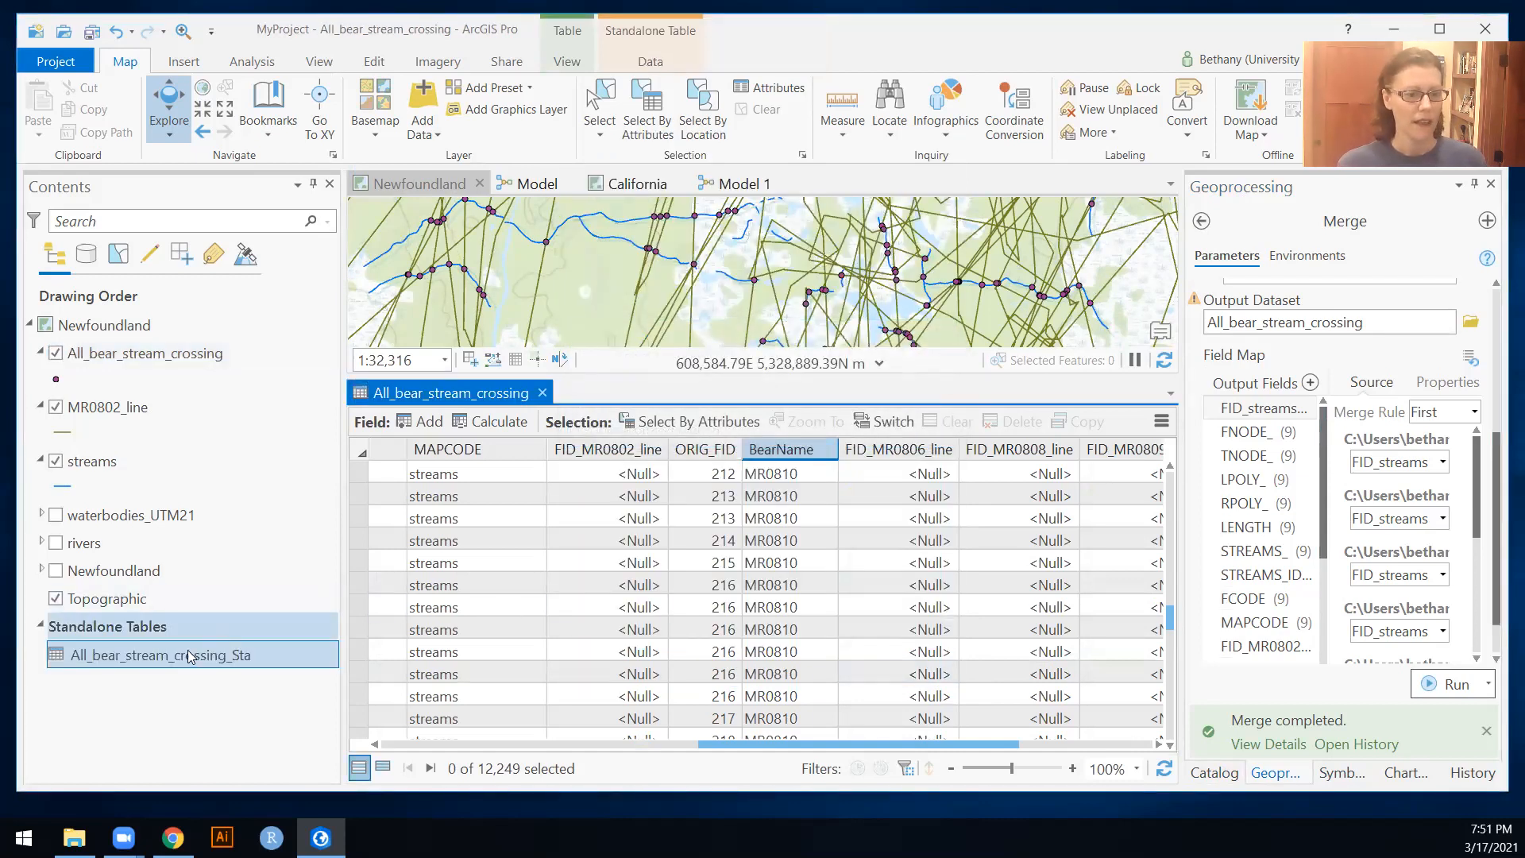
right_click(184, 653)
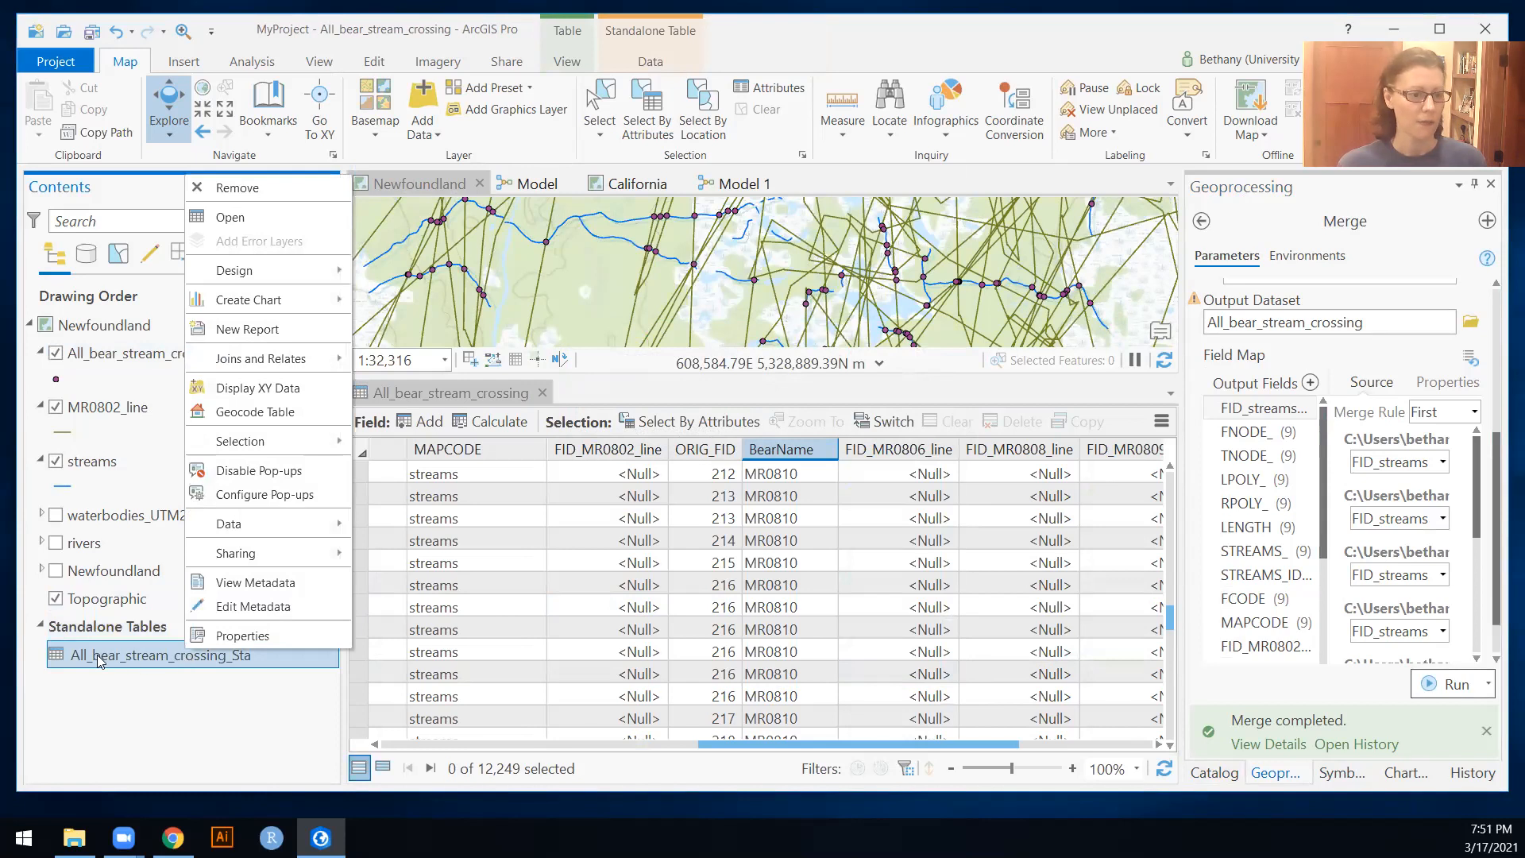
left_click(256, 227)
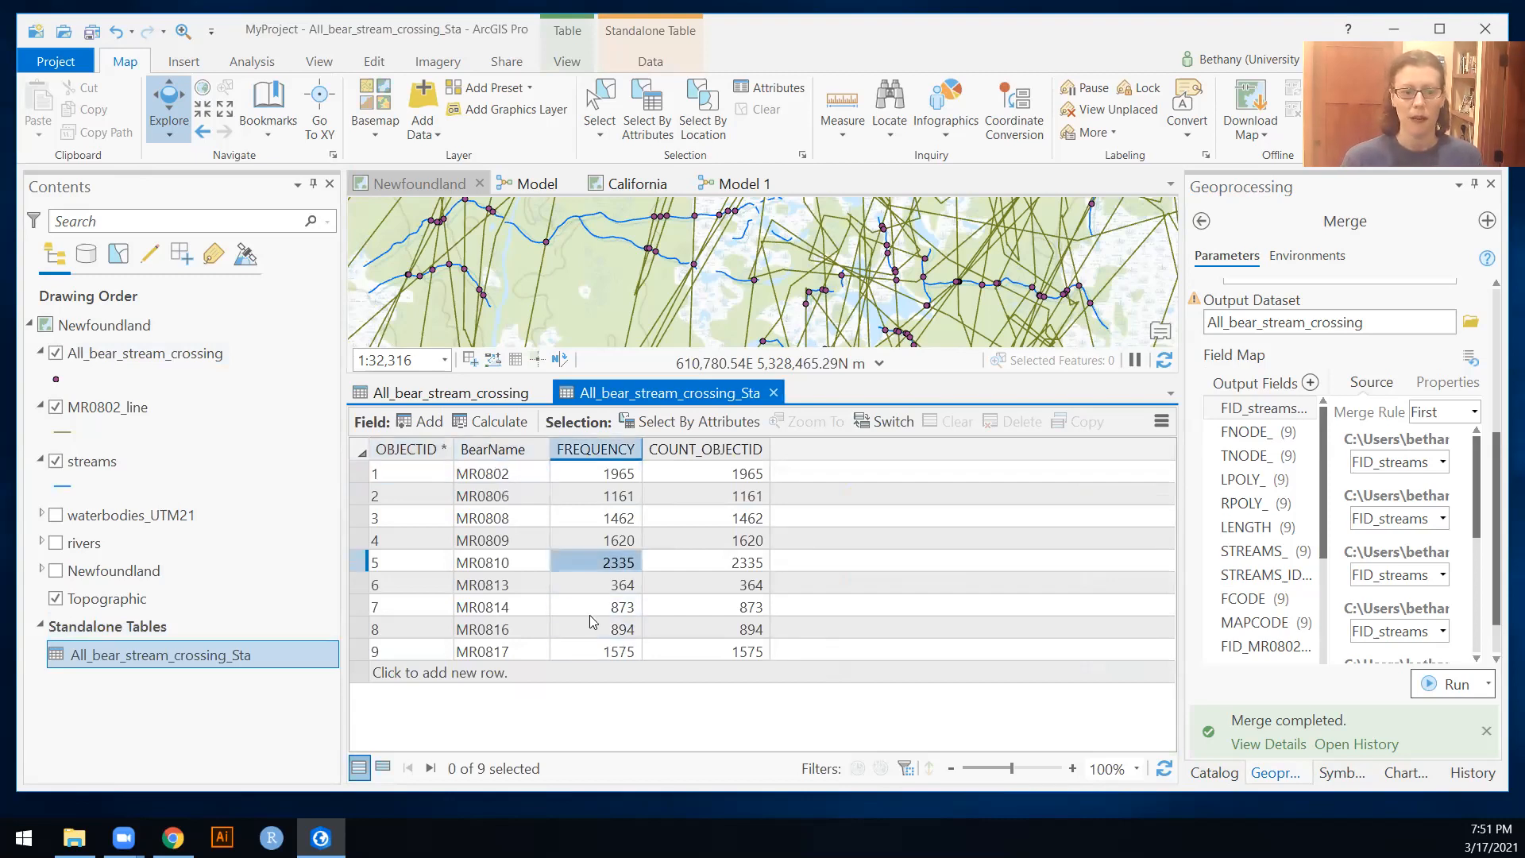
left_click(599, 650)
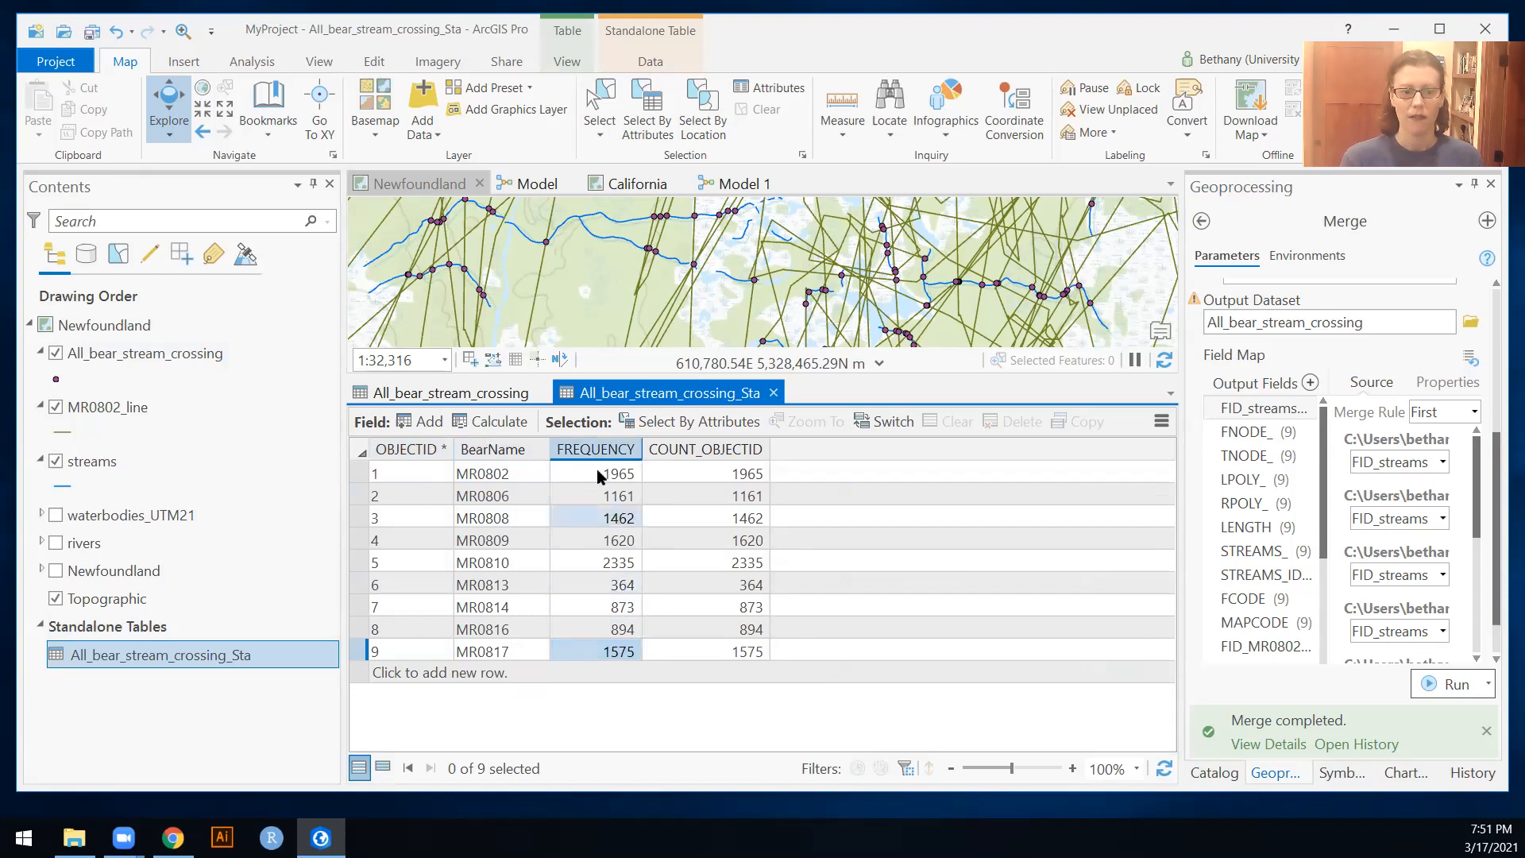